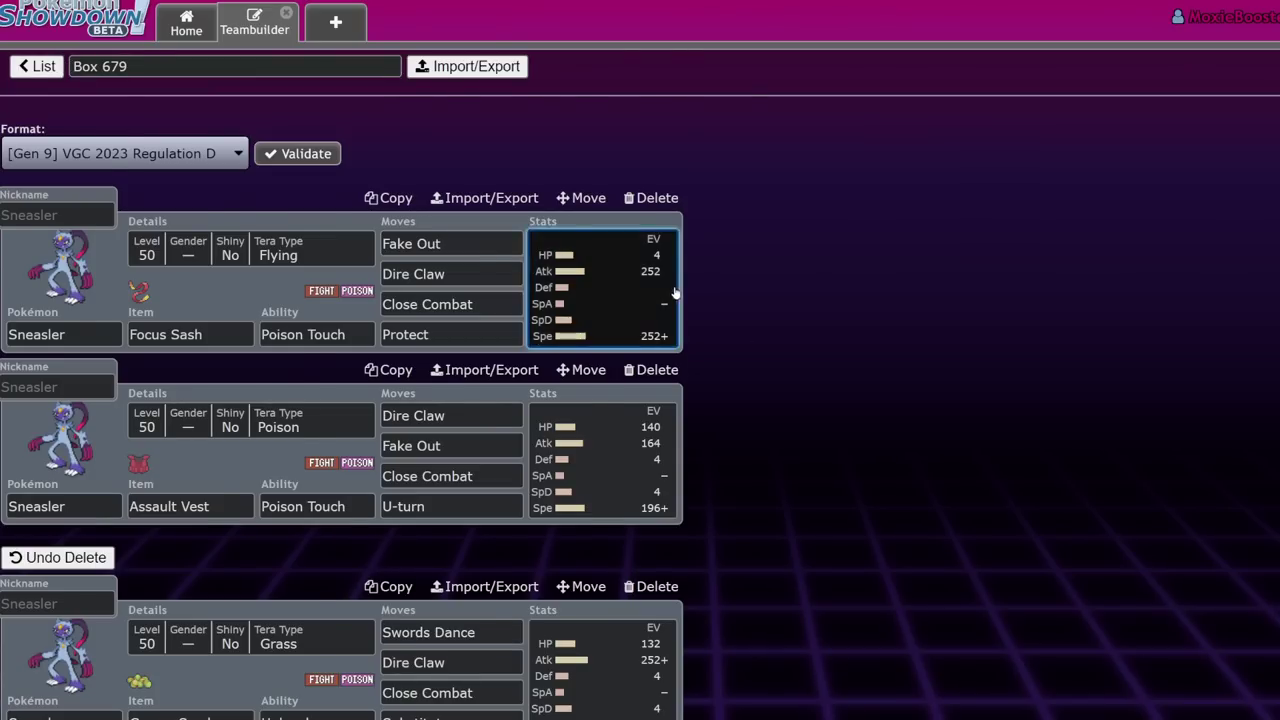
Review the Focus Sash Sneasler's EV spread, its Dire Claw move details and its Poison Touch ability description
{"action": "left_click", "coordinate": [668, 294]}
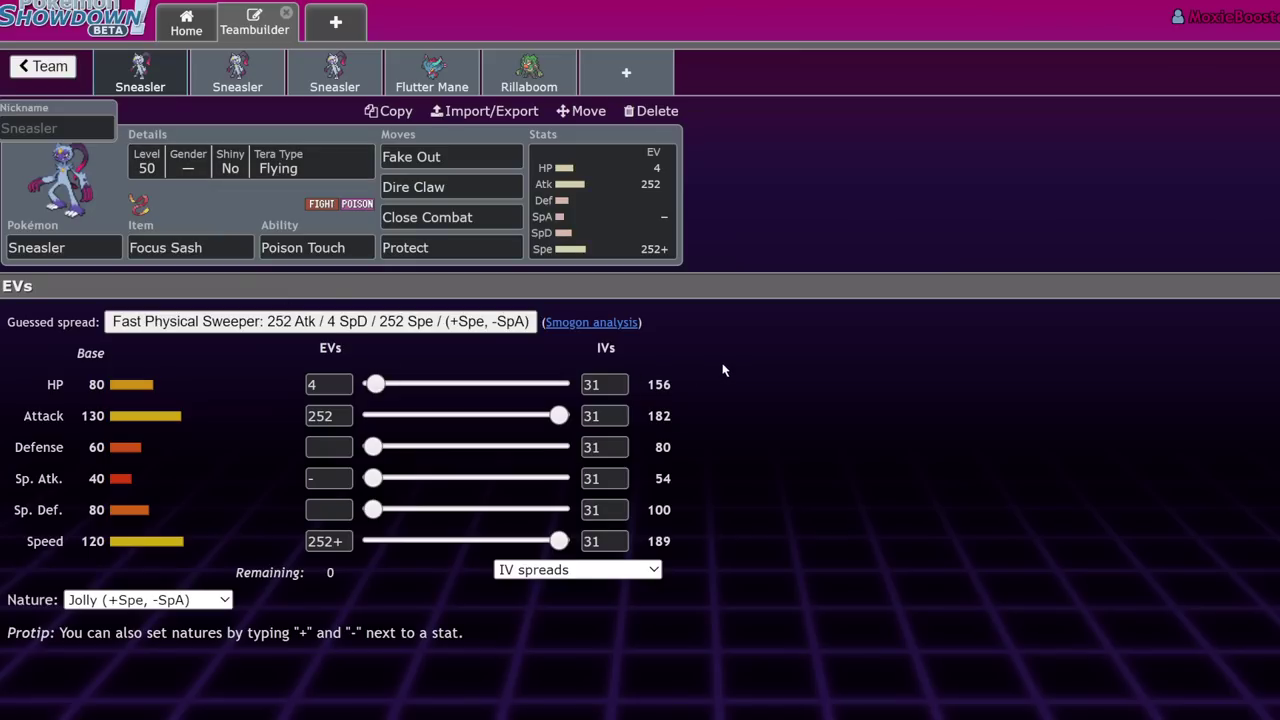
{"action": "left_click", "coordinate": [472, 186]}
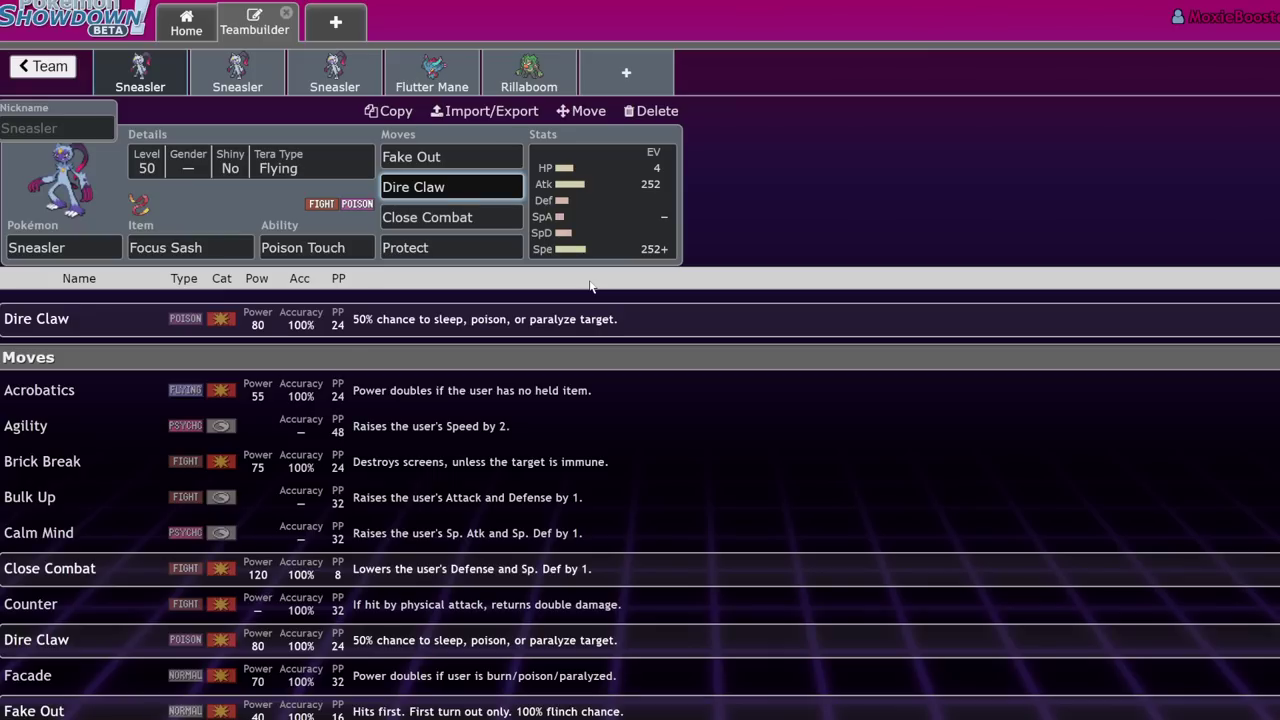
{"action": "left_click", "coordinate": [340, 246]}
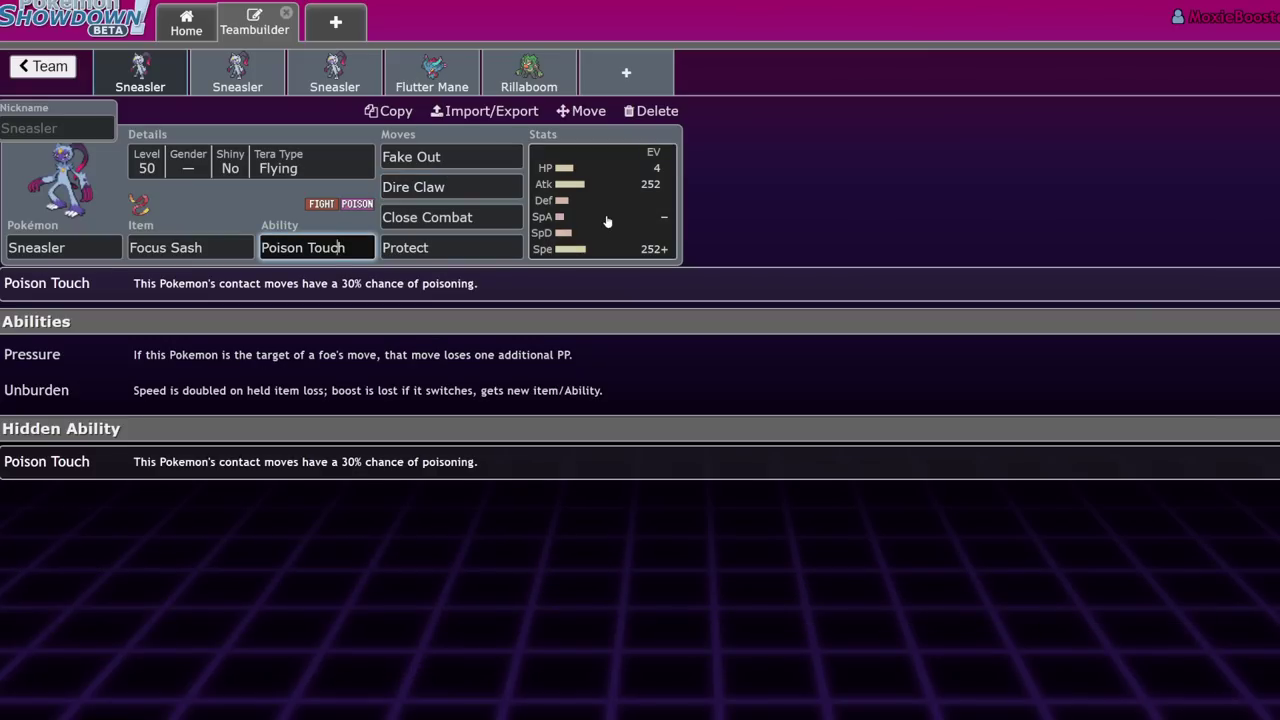
{"action": "left_click", "coordinate": [595, 205]}
{"action": "left_click", "coordinate": [348, 248]}
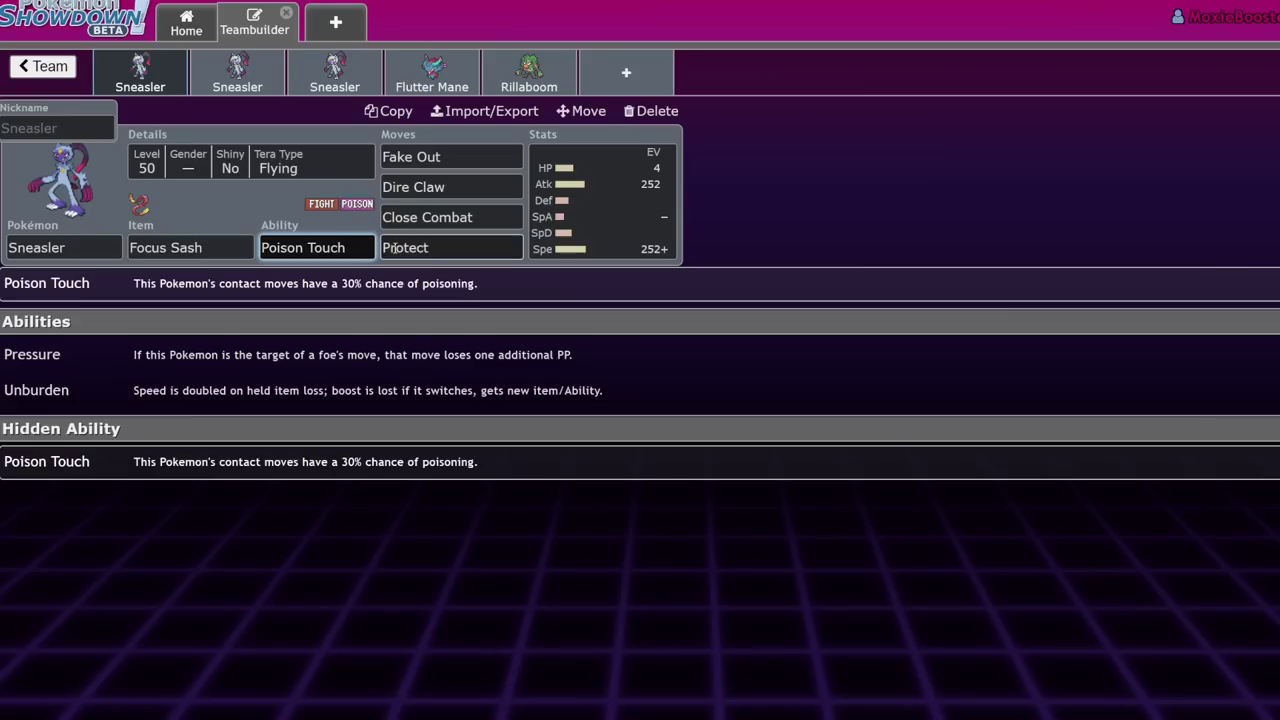
{"action": "left_click", "coordinate": [637, 201]}
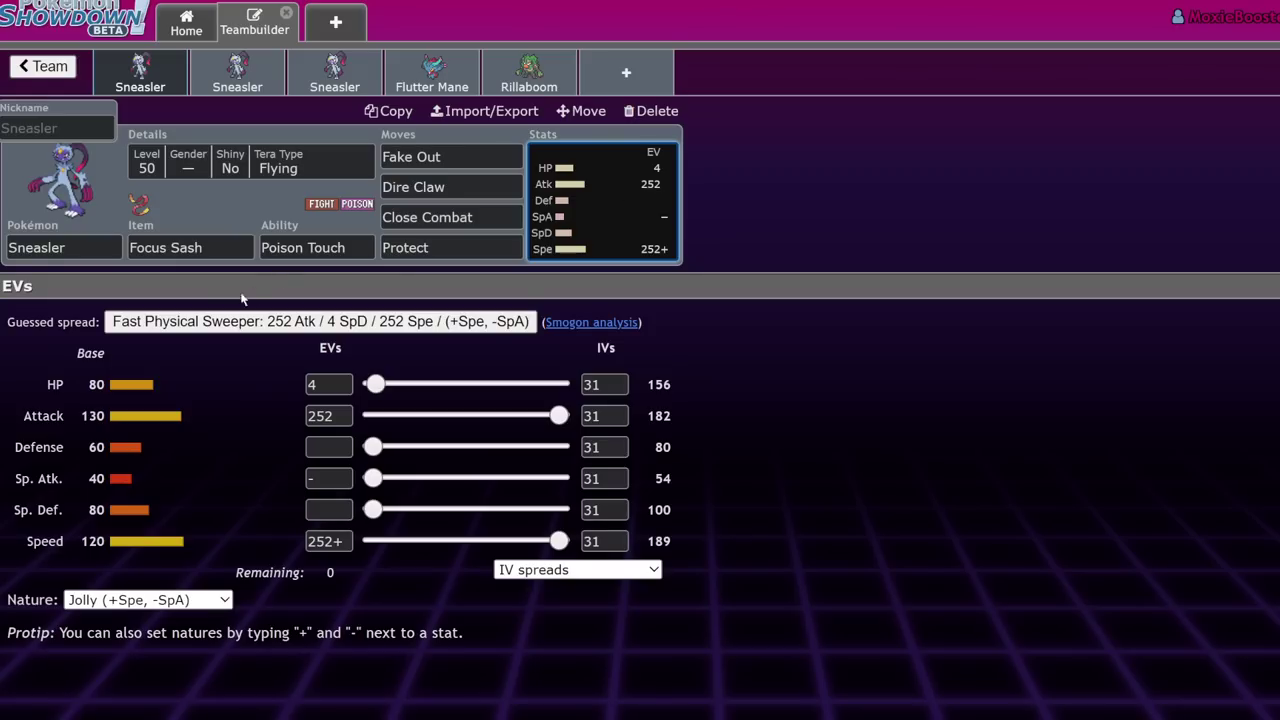
Add a Weavile to the team to check its base stats, delete it, and return to the team overview
{"action": "left_click", "coordinate": [652, 110]}
{"action": "type", "text": "wea"}
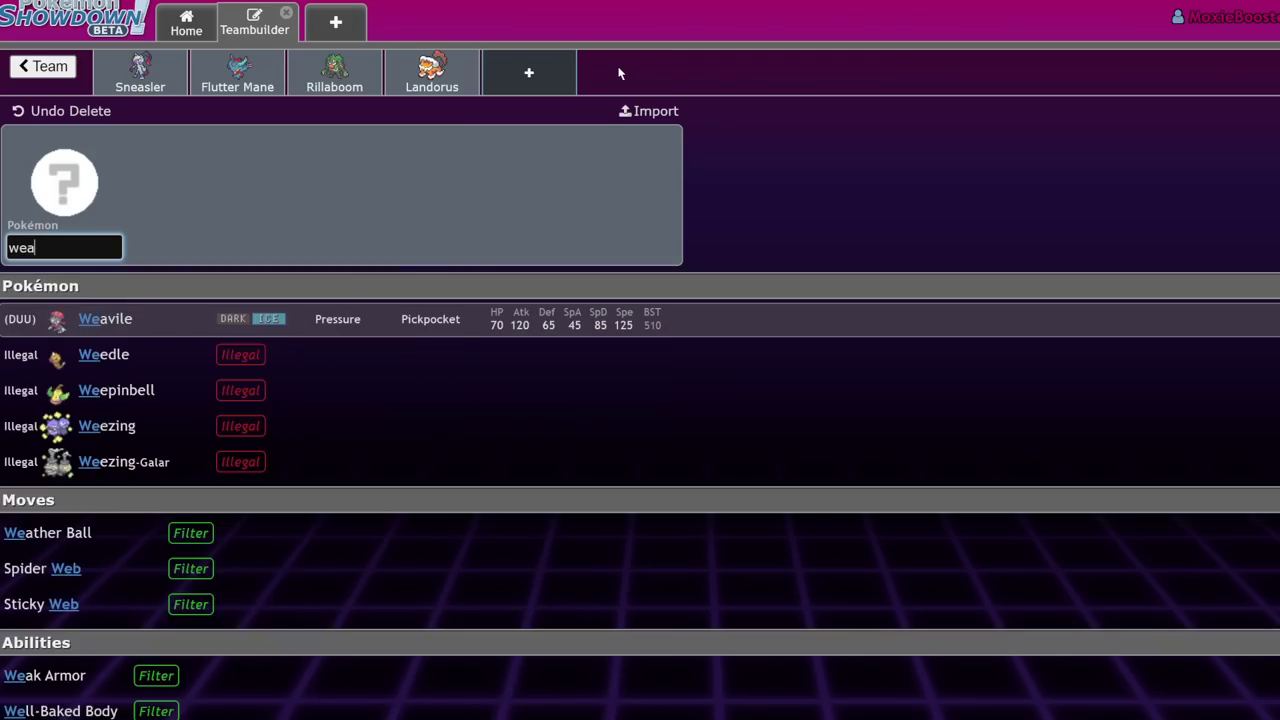
{"action": "key", "text": "Return"}
{"action": "left_click", "coordinate": [675, 202]}
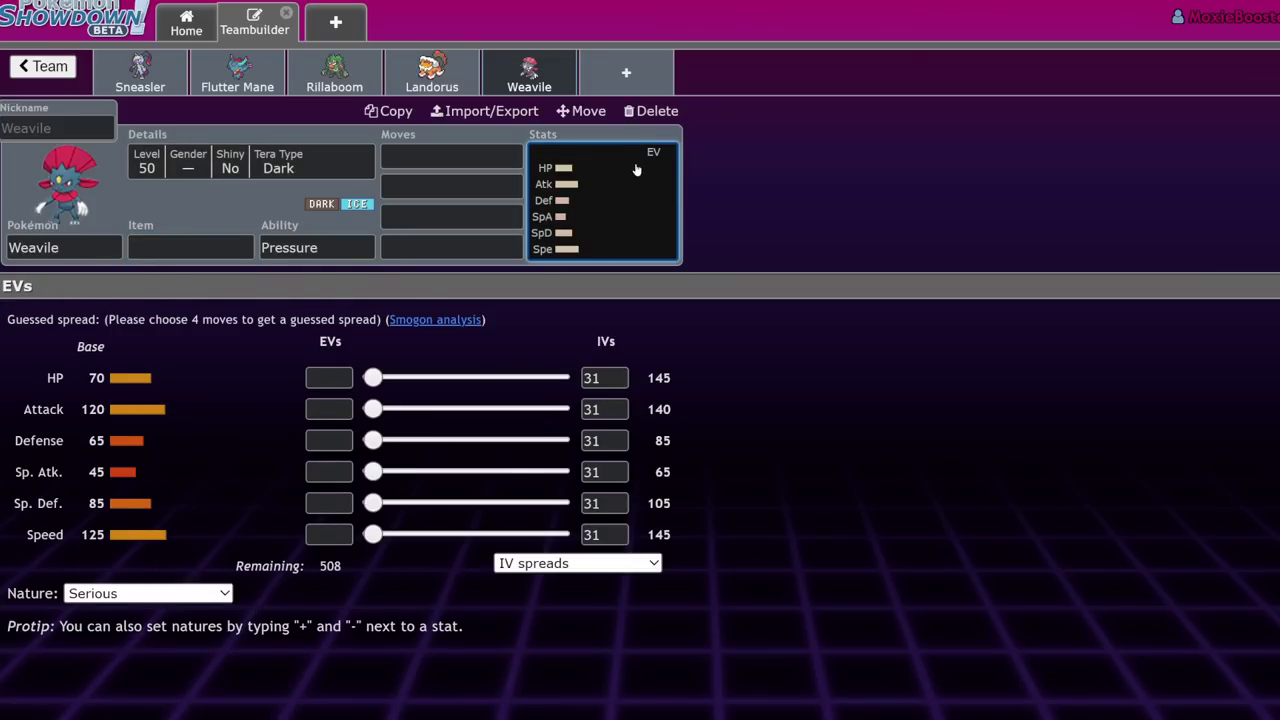
{"action": "left_click", "coordinate": [651, 110]}
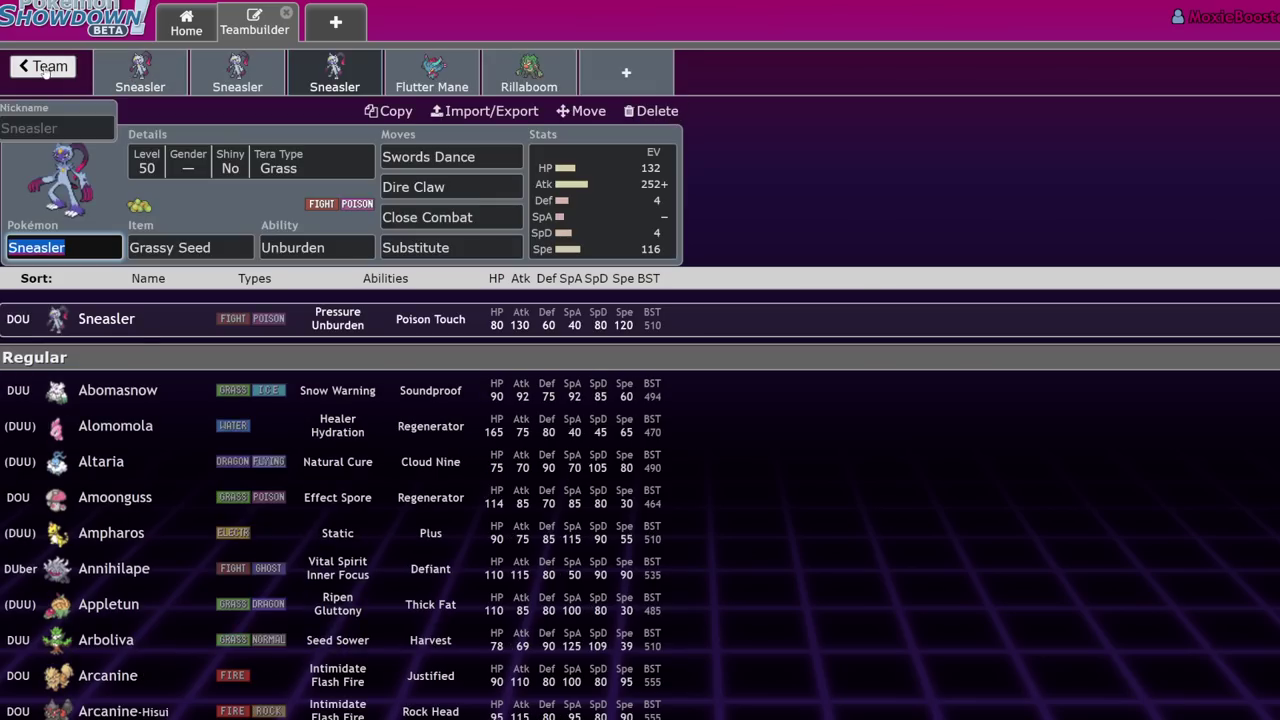
{"action": "left_click", "coordinate": [44, 68]}
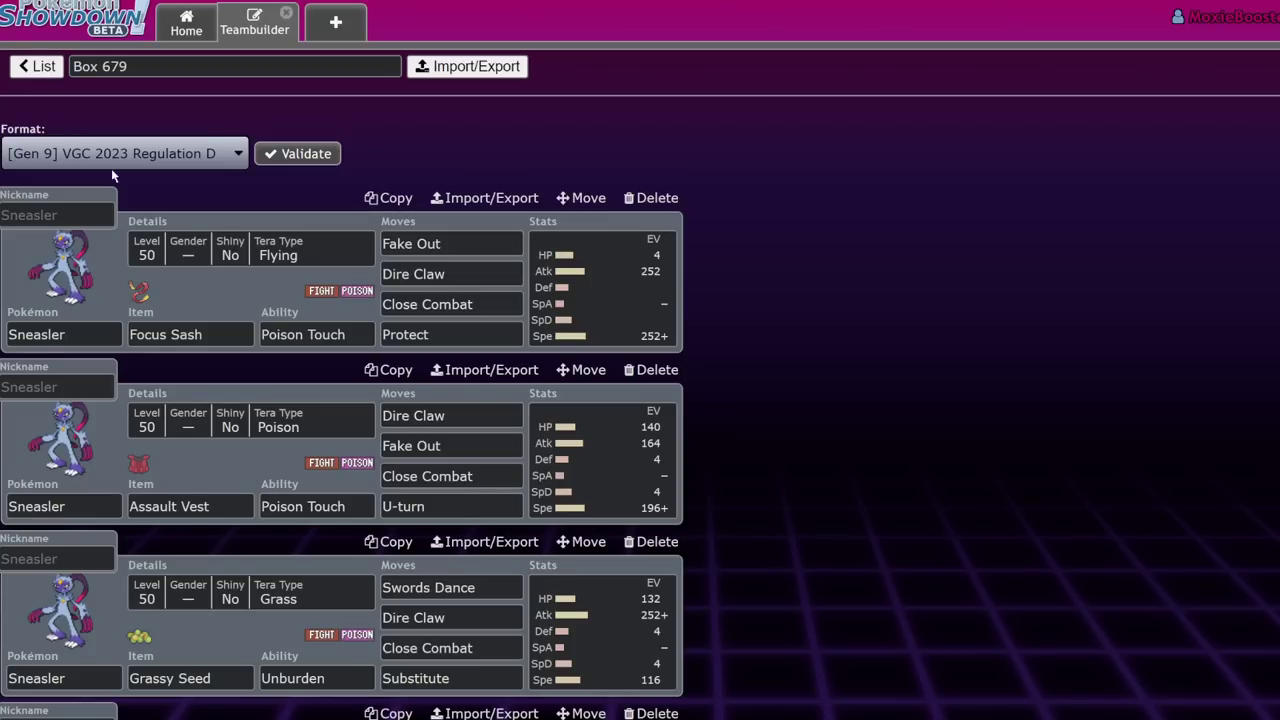
Examine the Focus Sash Sneasler's EV spread and the description of its Dire Claw move
{"action": "left_click", "coordinate": [586, 230]}
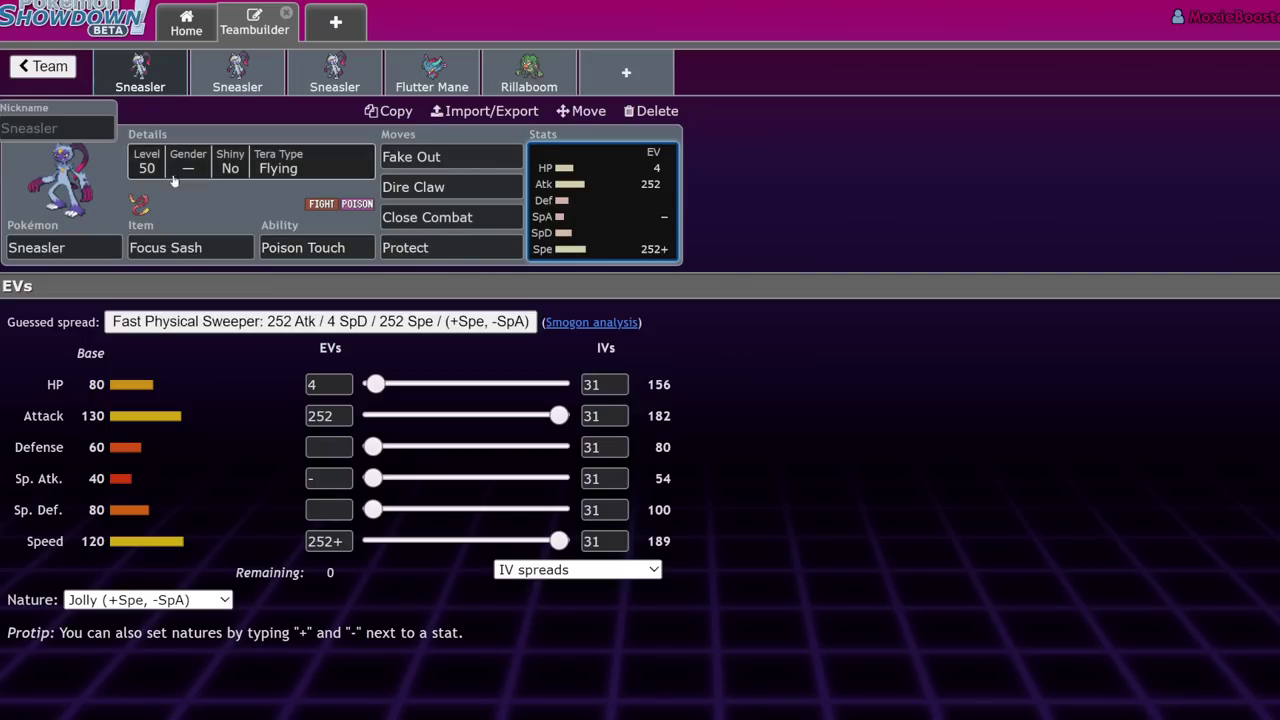
{"action": "left_click", "coordinate": [466, 193]}
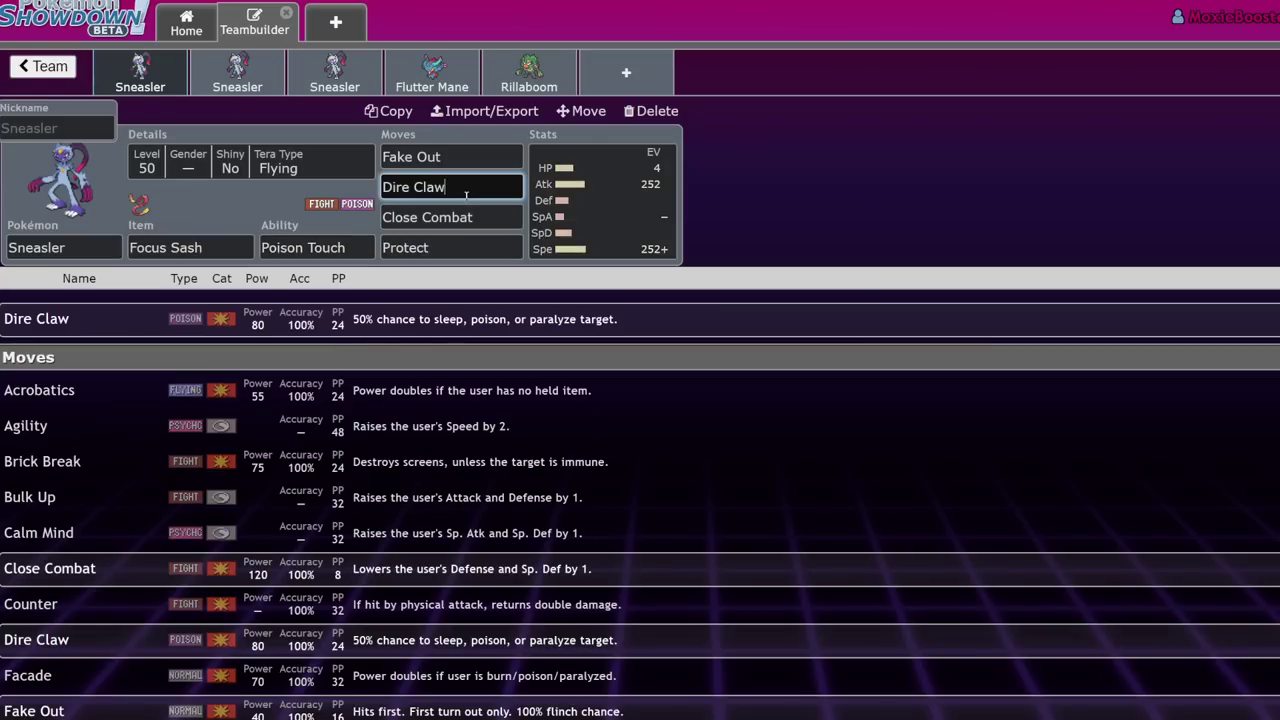
{"action": "left_click", "coordinate": [602, 202]}
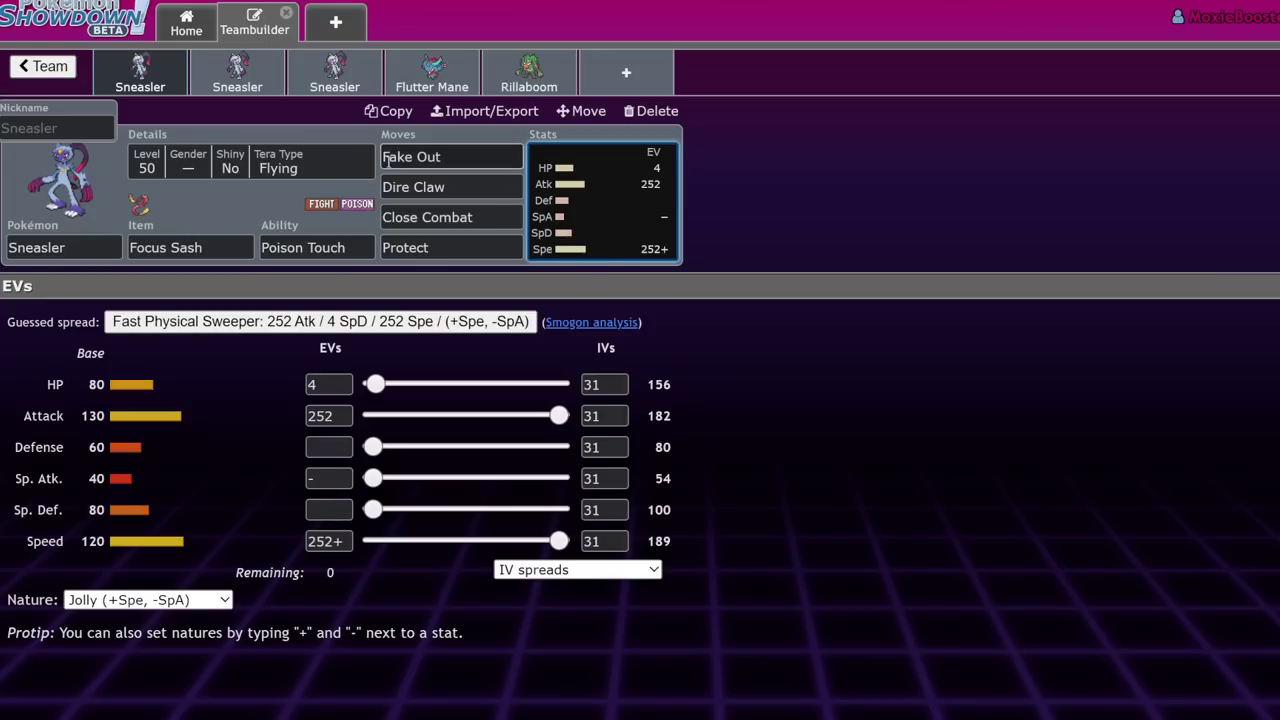
Change the Focus Sash Sneasler's Tera Type to Ghost and return to its EV spread
{"action": "left_click", "coordinate": [258, 158]}
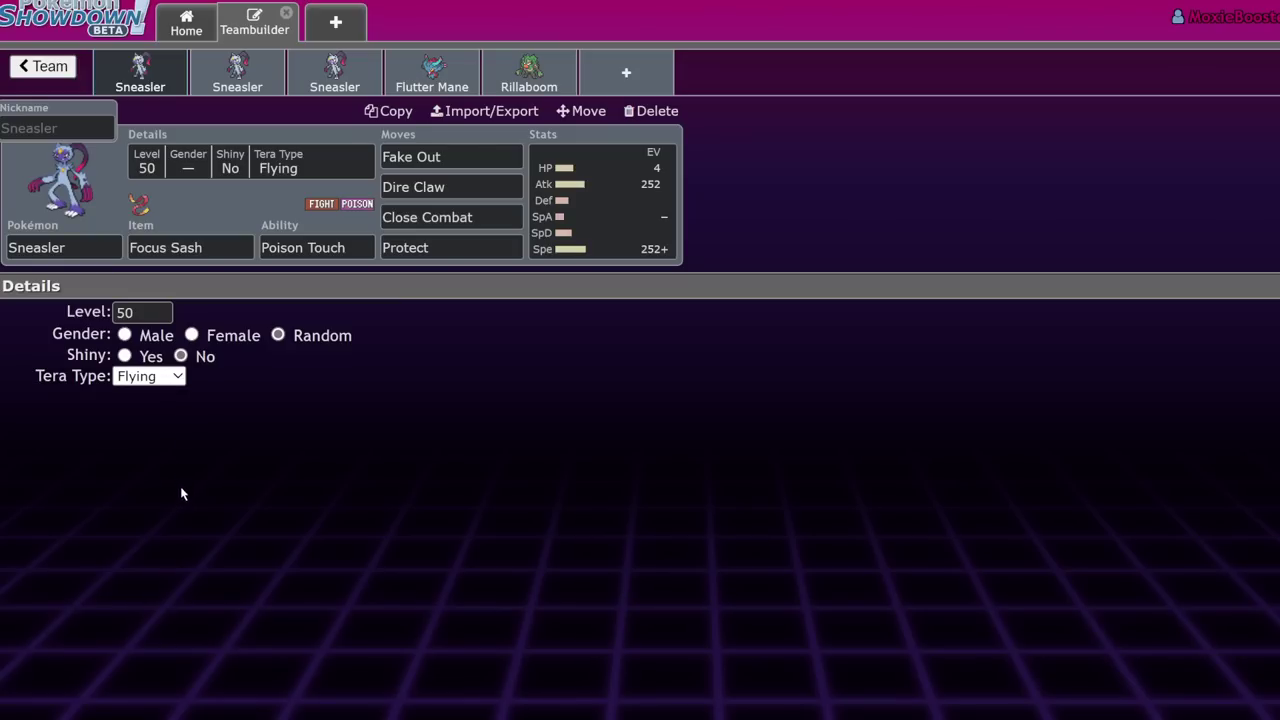
{"action": "key", "text": "g"}
{"action": "left_click", "coordinate": [540, 158]}
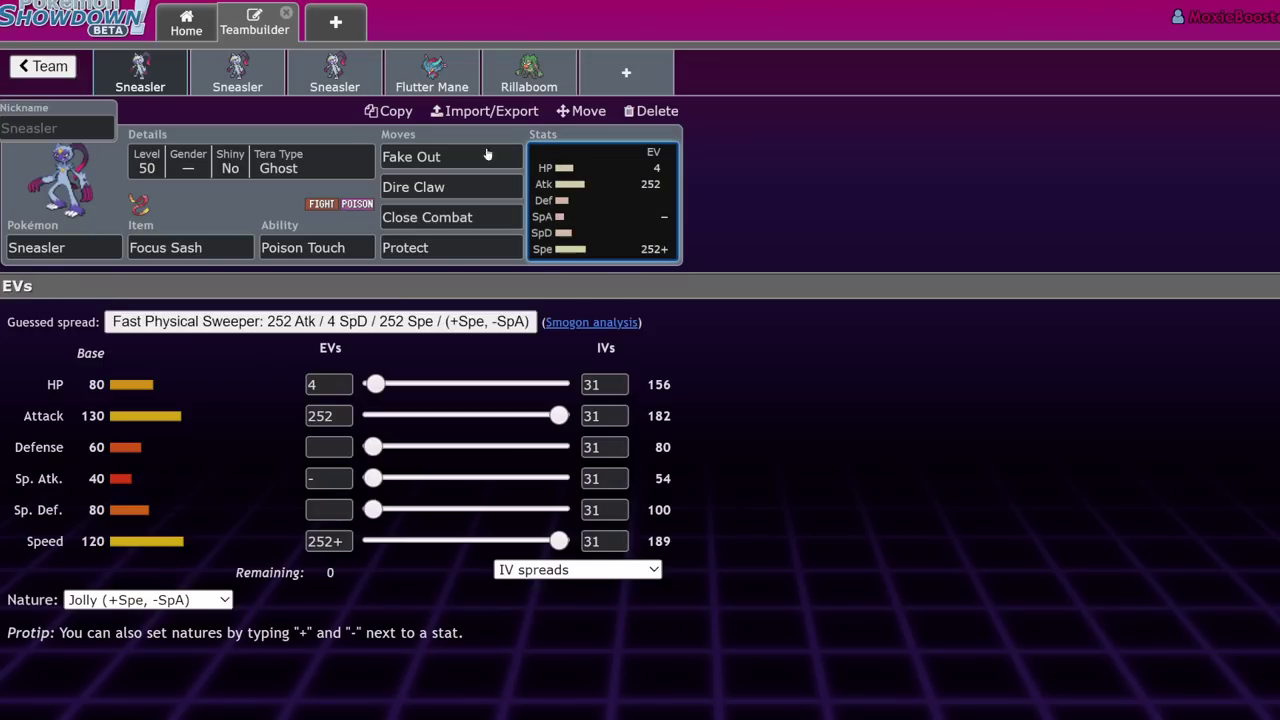
Set the Focus Sash Sneasler's Tera Type back to Flying and reopen its EV spread
{"action": "left_click", "coordinate": [317, 166]}
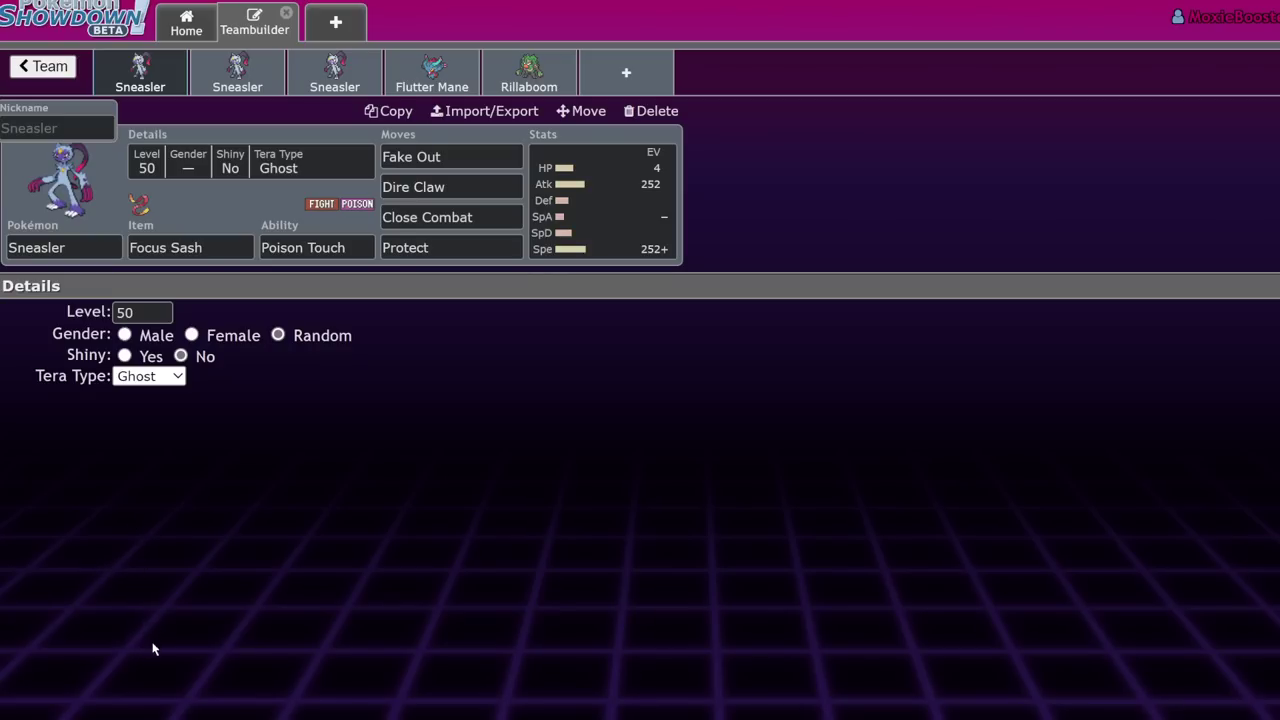
{"action": "key", "text": "f"}
{"action": "key", "text": "l"}
{"action": "left_click", "coordinate": [640, 180]}
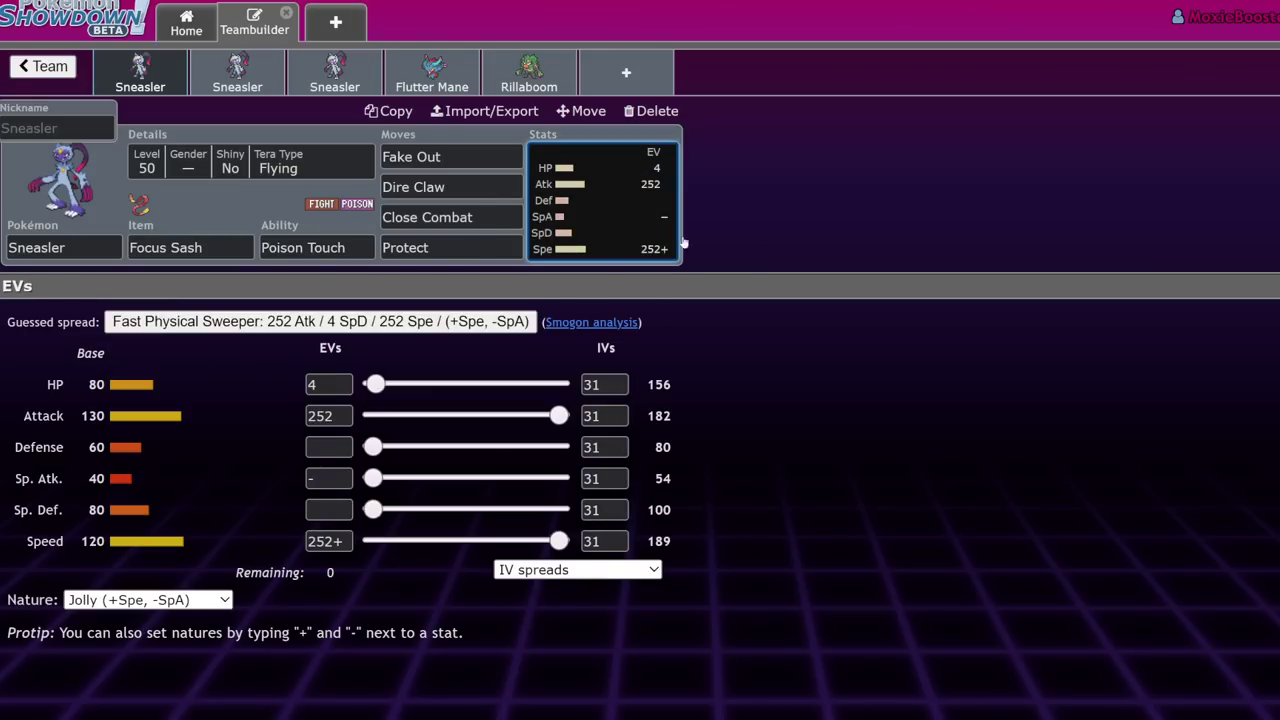
Open the Assault Vest Sneasler, switch to the VGC 2023 damage calculator, and set Sneasler's Attack EVs to 156
{"action": "left_click", "coordinate": [233, 78]}
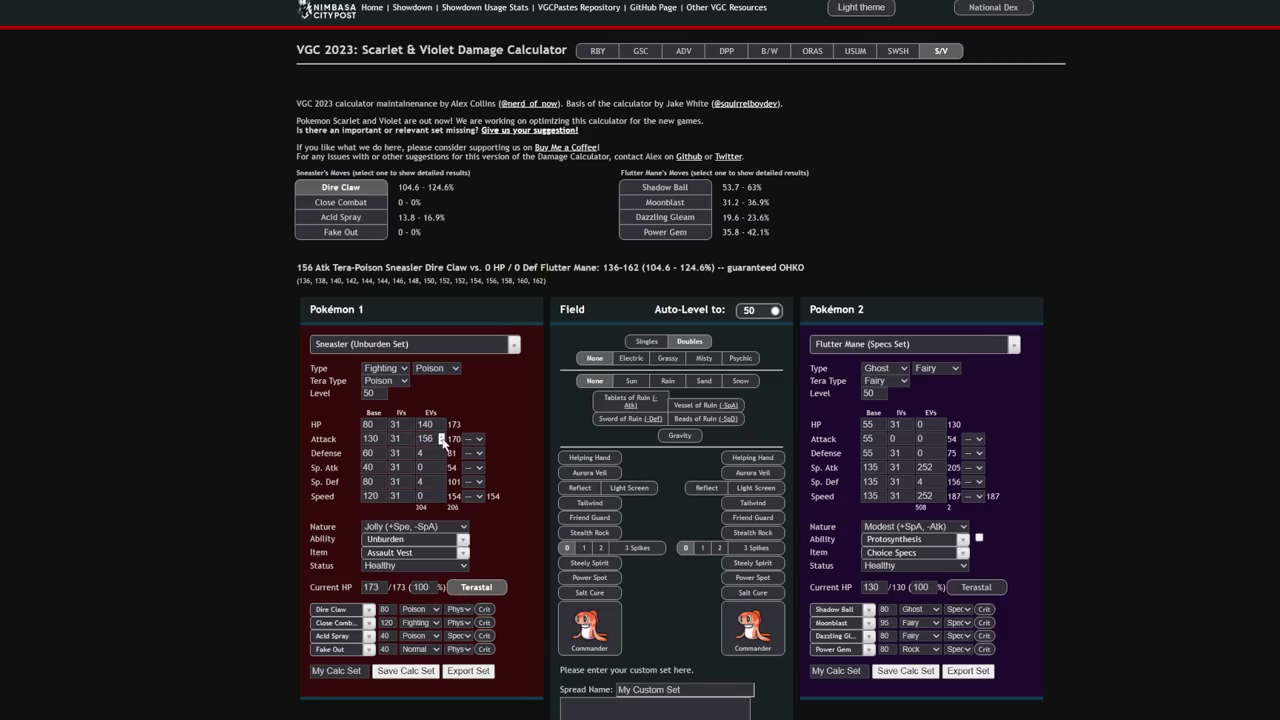
{"action": "left_click", "coordinate": [441, 442]}
{"action": "left_click", "coordinate": [441, 442]}
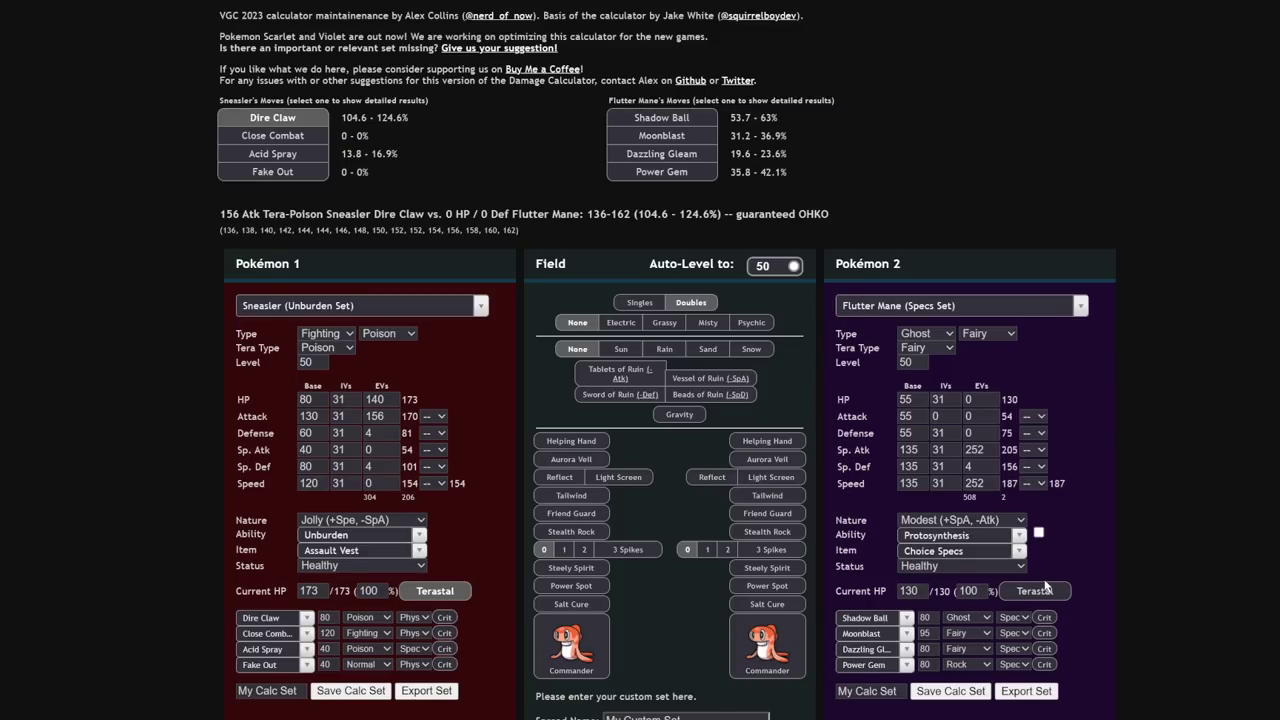
Compare Dire Claw and Moonblast damage with Flutter Mane Terastallized and Sneasler's Terastallization turned off
{"action": "left_click", "coordinate": [1034, 592]}
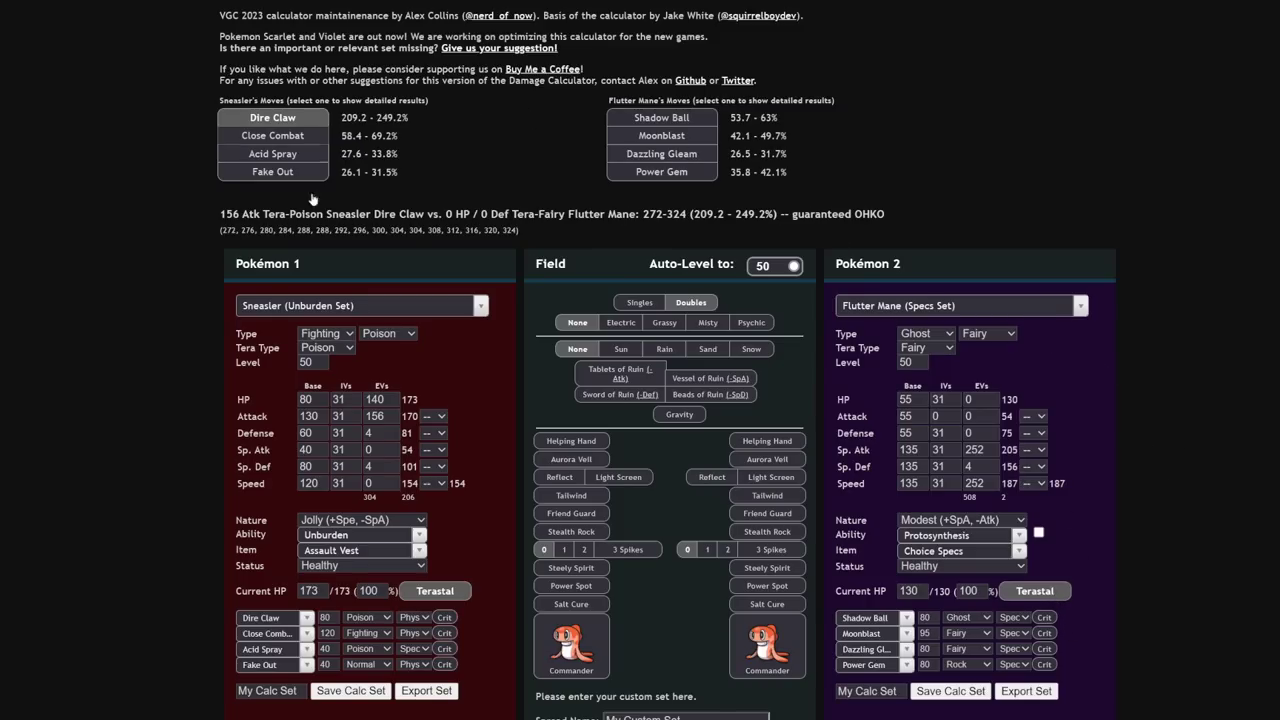
{"action": "left_click", "coordinate": [450, 592]}
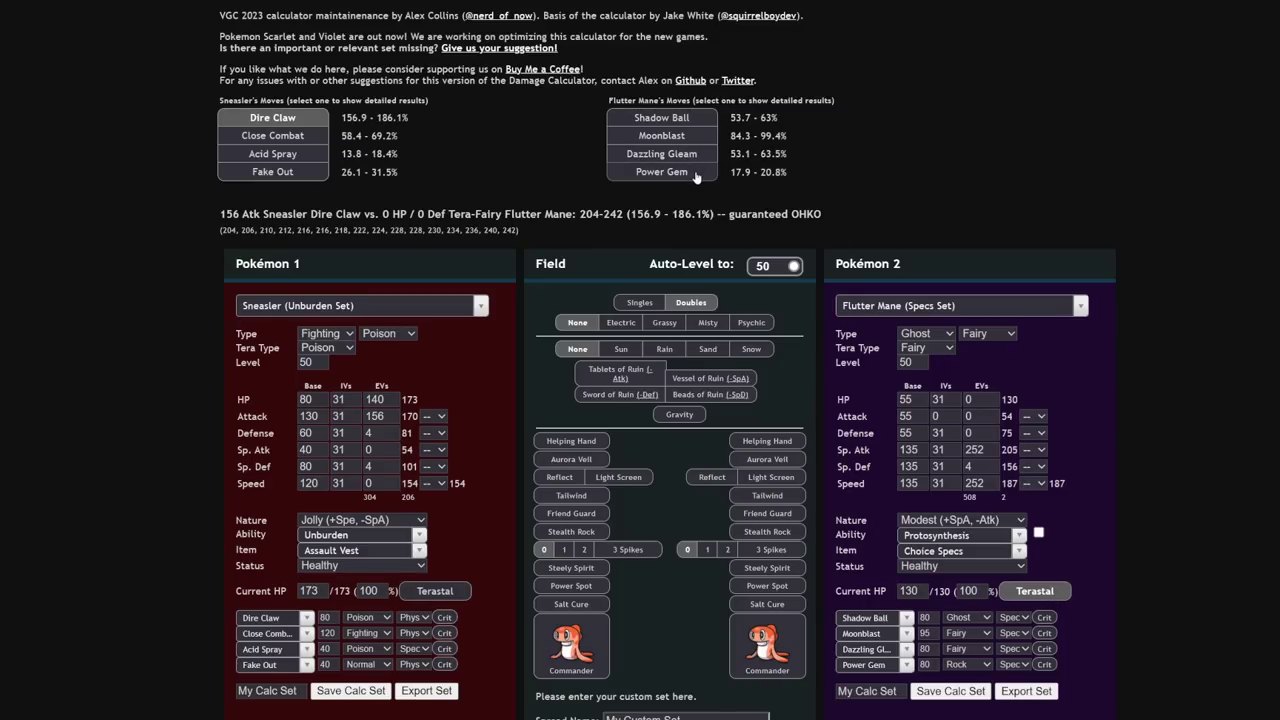
{"action": "left_click", "coordinate": [668, 135]}
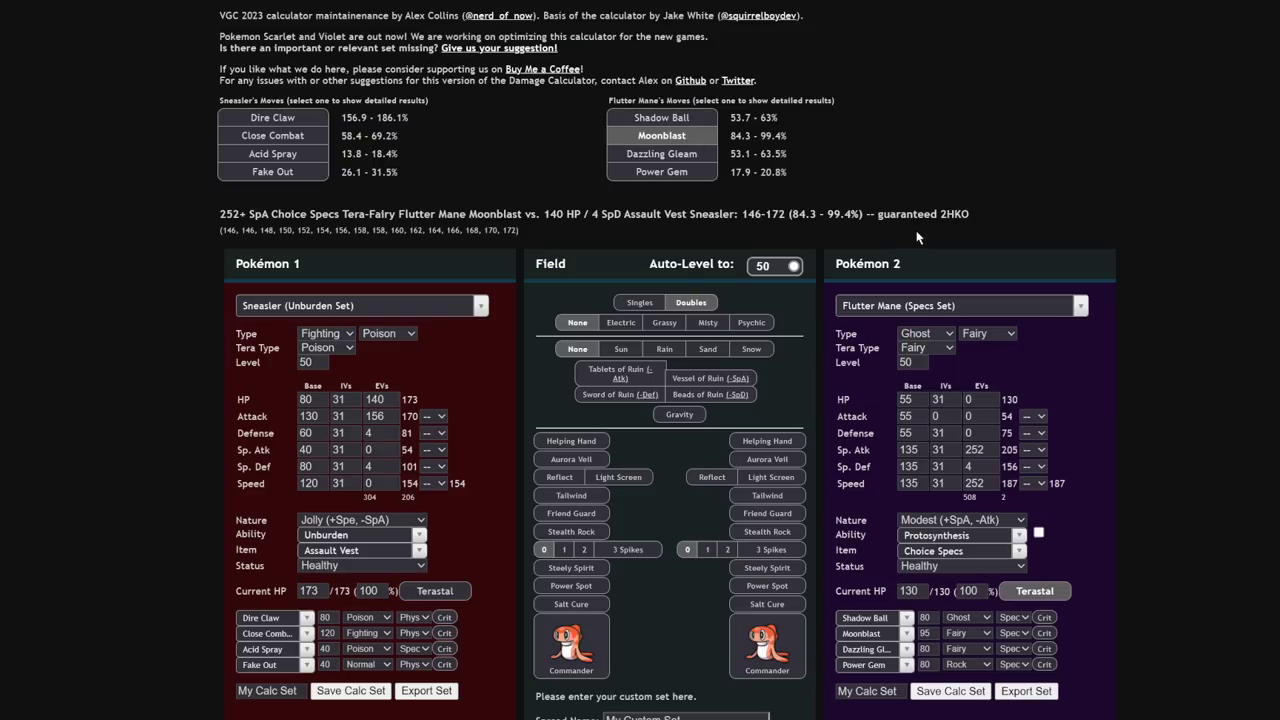
{"action": "left_click", "coordinate": [298, 121]}
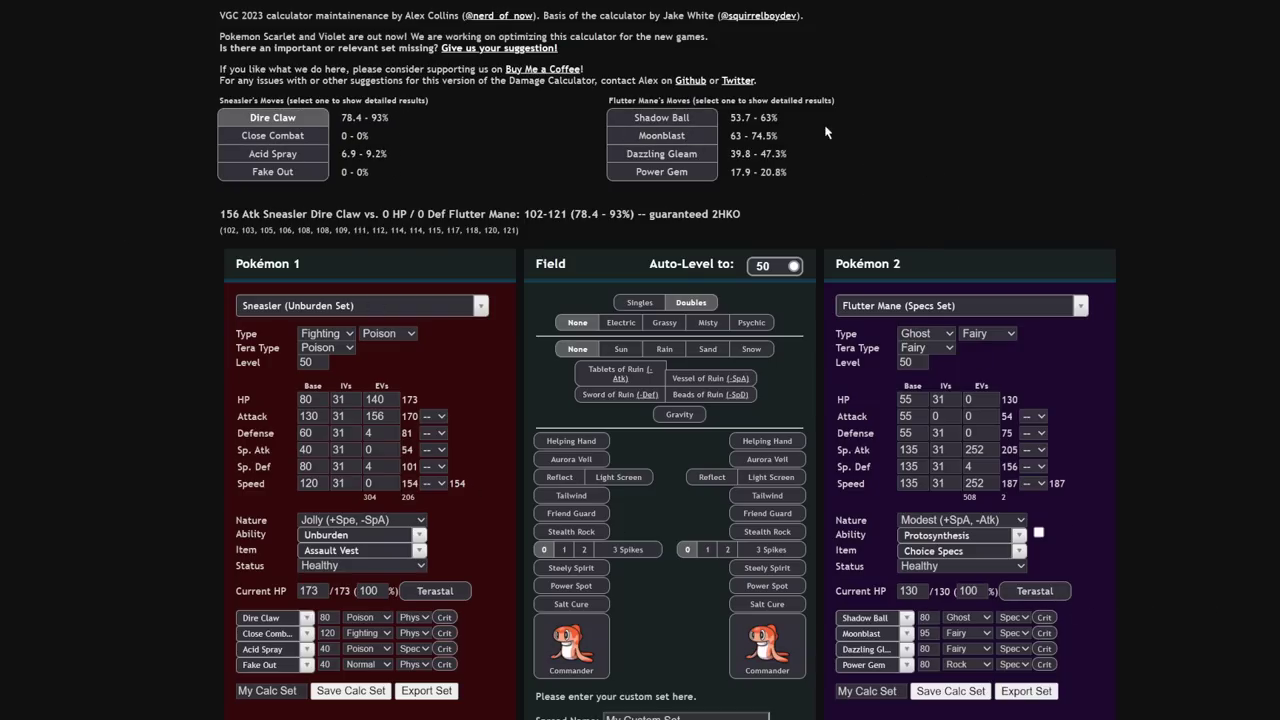
Compare damage with and without Sneasler's Tera Poison, and check Flutter Mane's detailed Moonblast result against the Terastallized Sneasler
{"action": "left_click", "coordinate": [435, 591]}
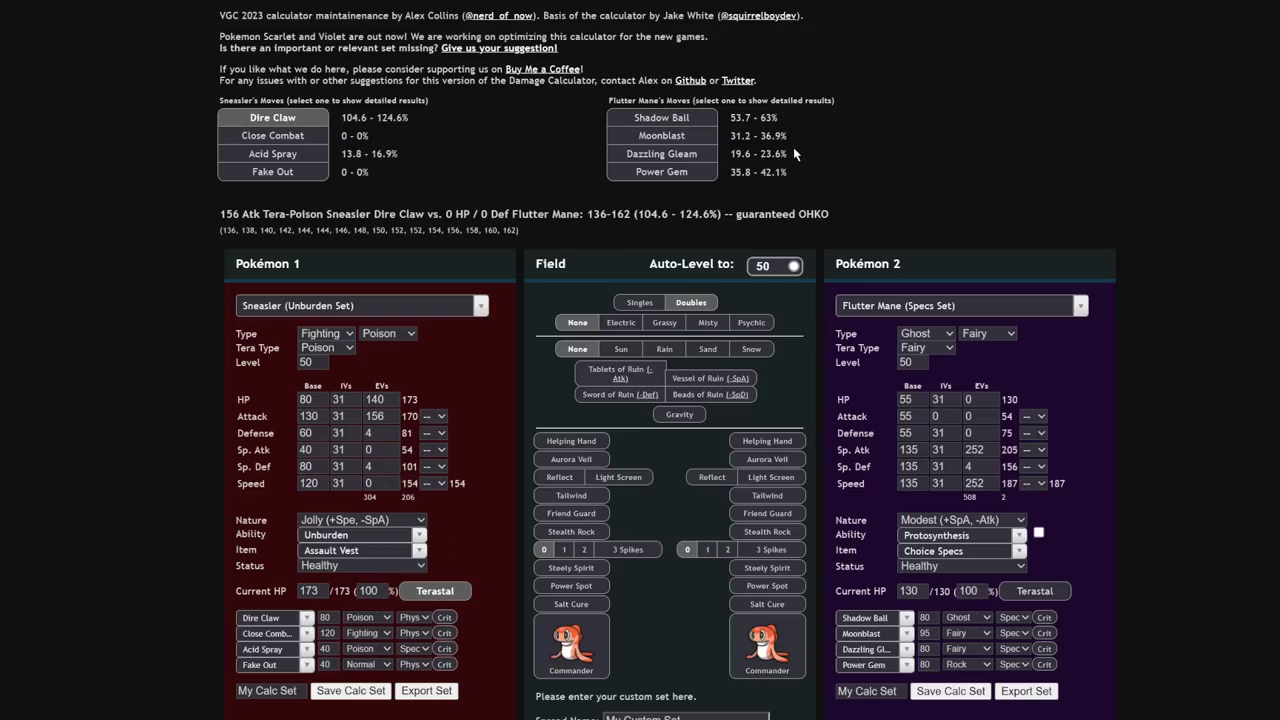
{"action": "left_click", "coordinate": [465, 591]}
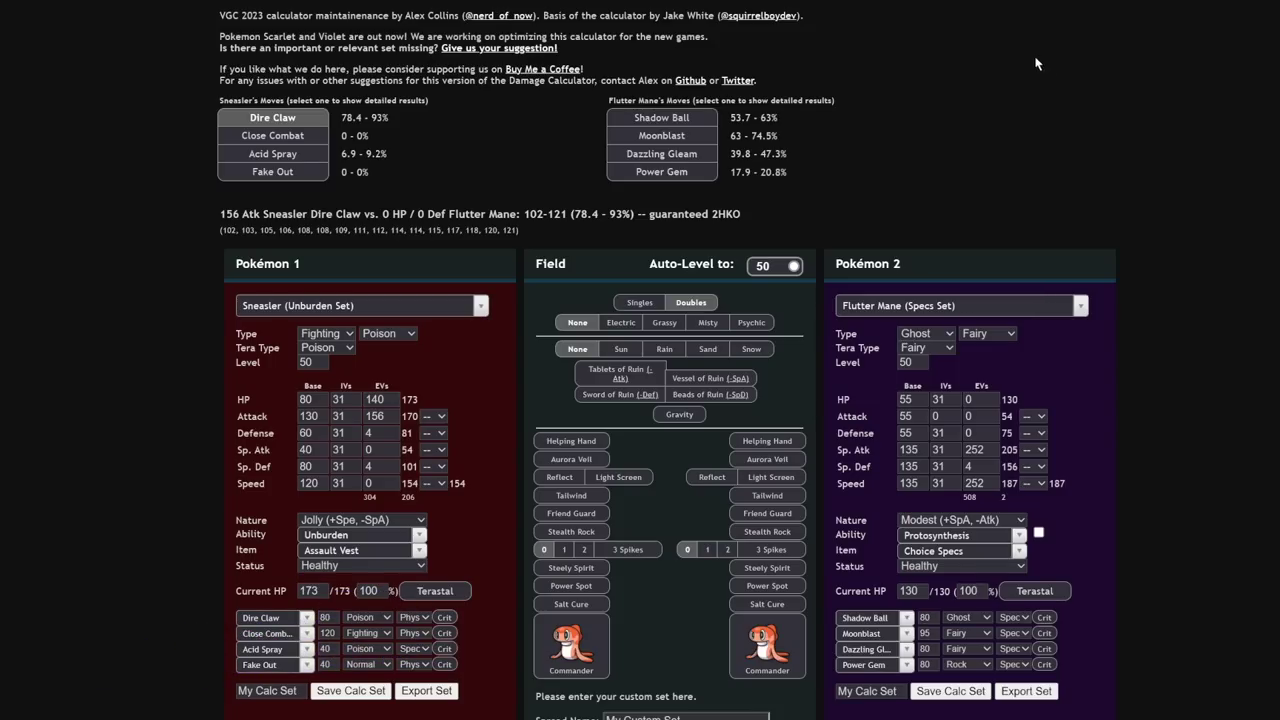
{"action": "left_click", "coordinate": [440, 590]}
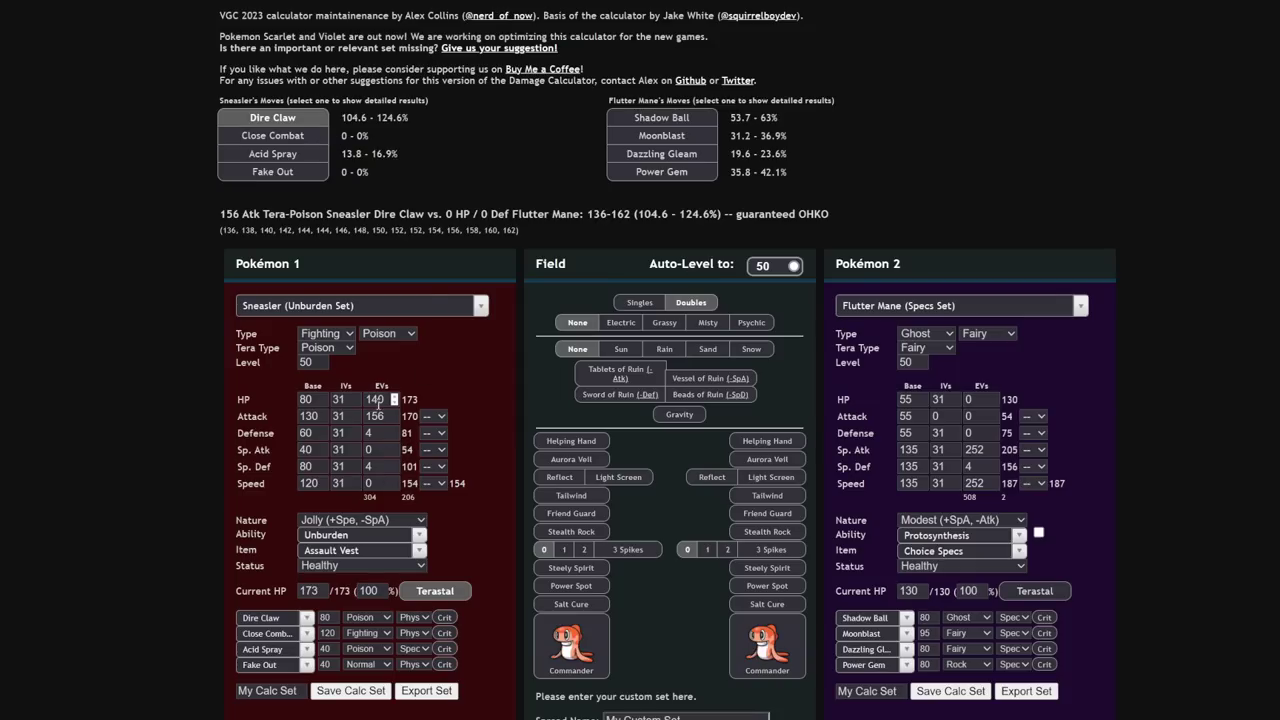
{"action": "left_click", "coordinate": [668, 136]}
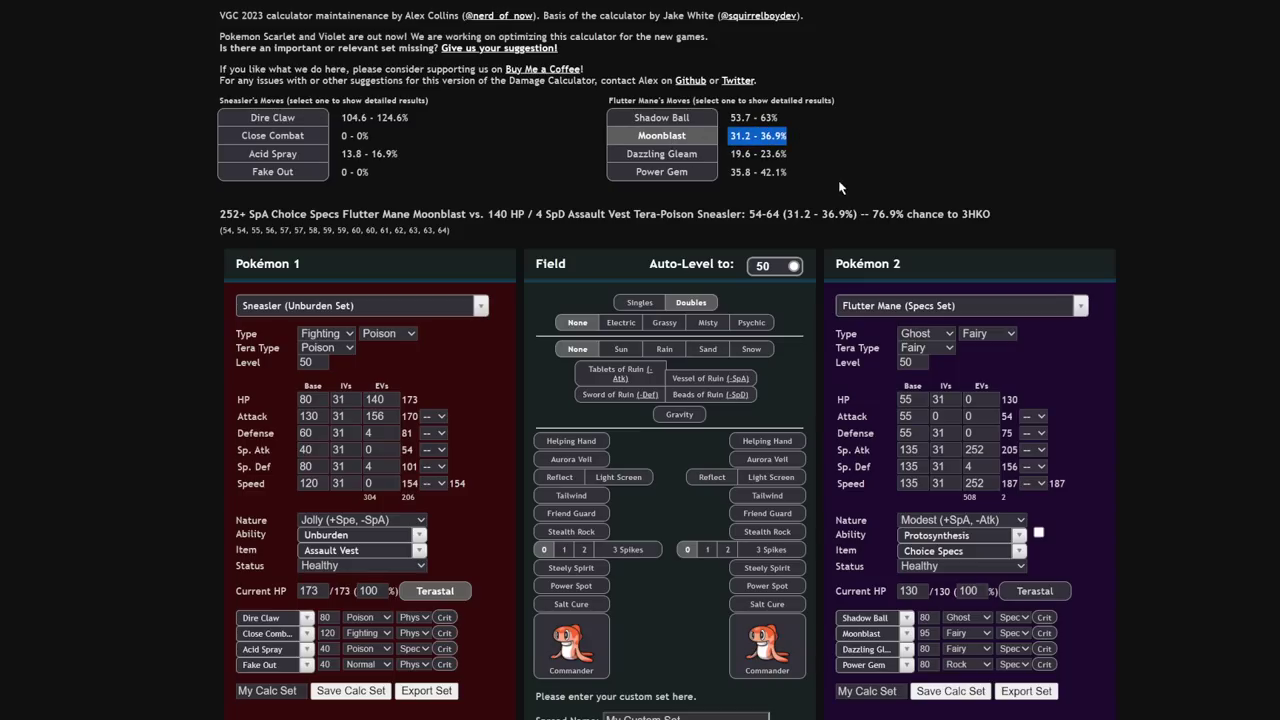
{"action": "left_click", "coordinate": [808, 156]}
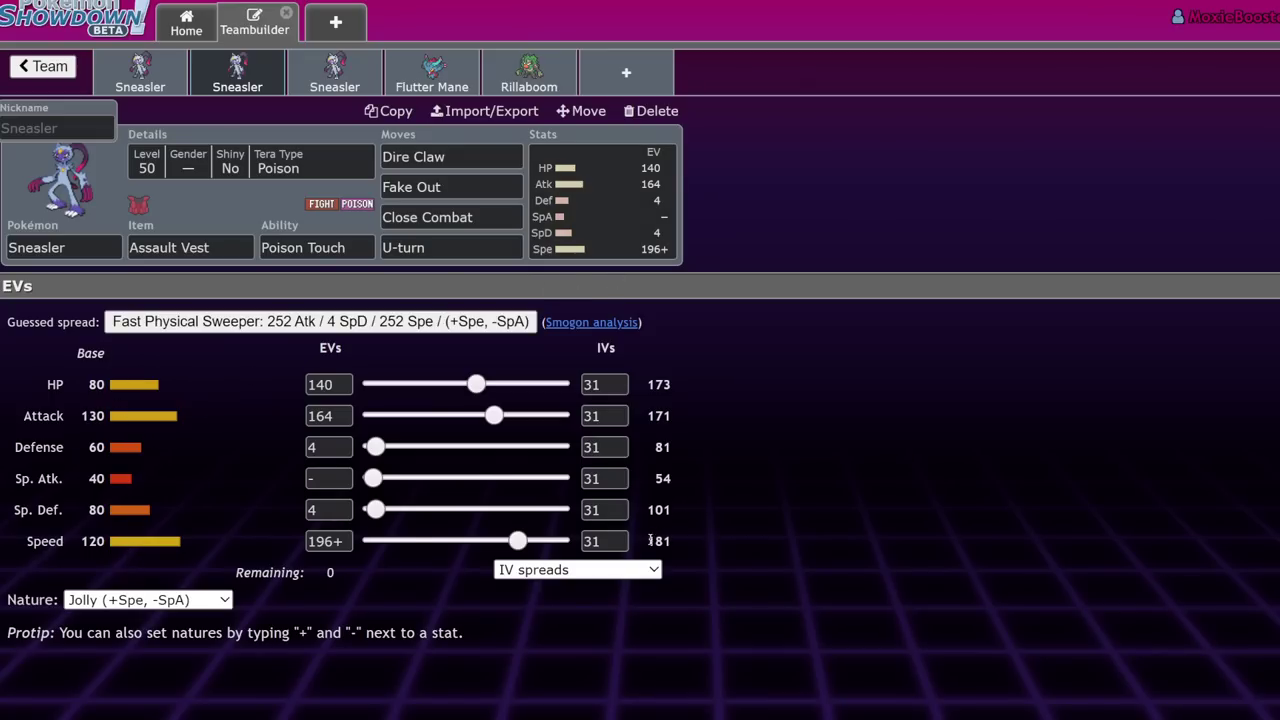
In the Pokémon Showdown teambuilder, highlight the Assault Vest Sneasler's Speed stat and give Flutter Mane 252 Speed EVs with a Modest nature
{"action": "left_click_drag", "start_coordinate": [651, 540], "coordinate": [675, 541]}
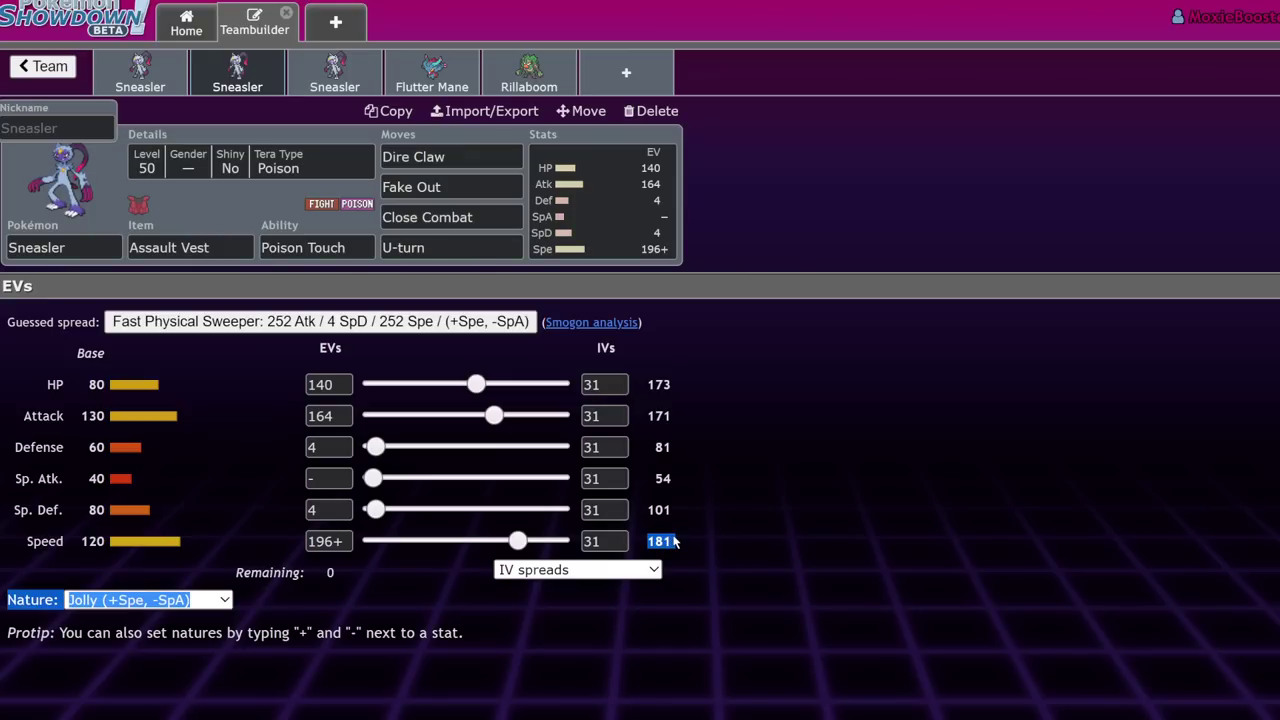
{"action": "left_click", "coordinate": [830, 588]}
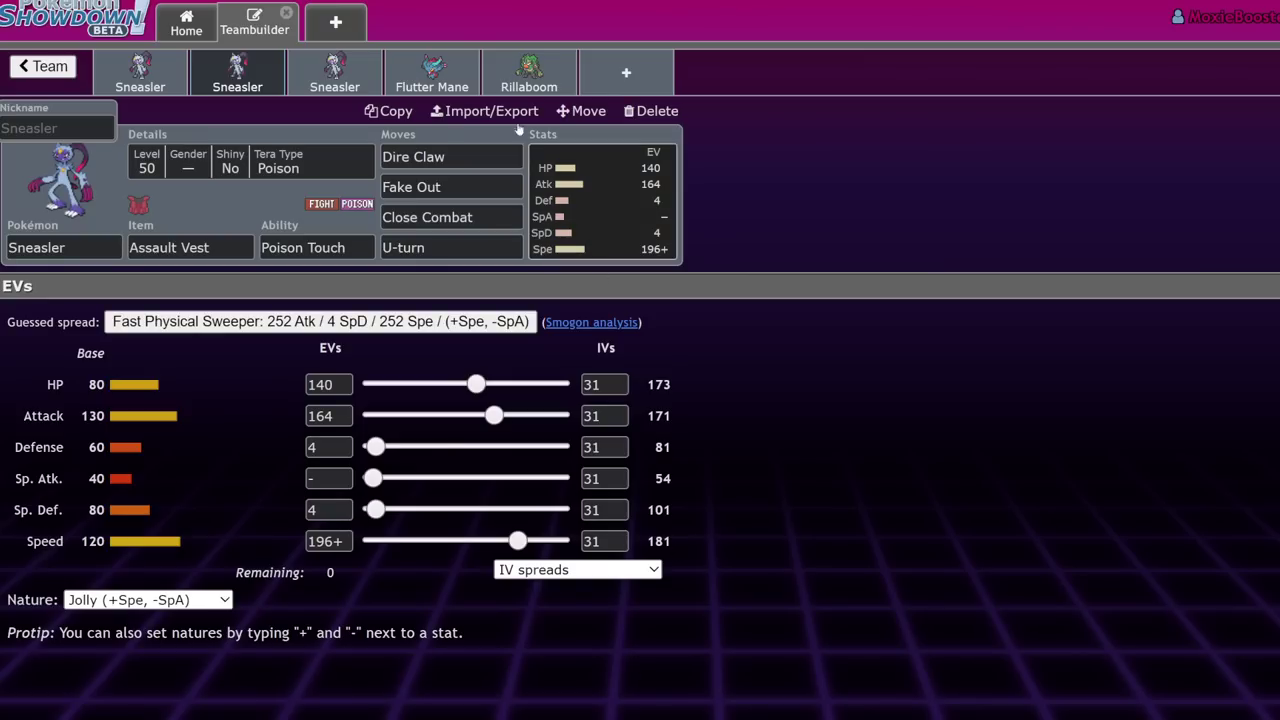
{"action": "left_click", "coordinate": [432, 72]}
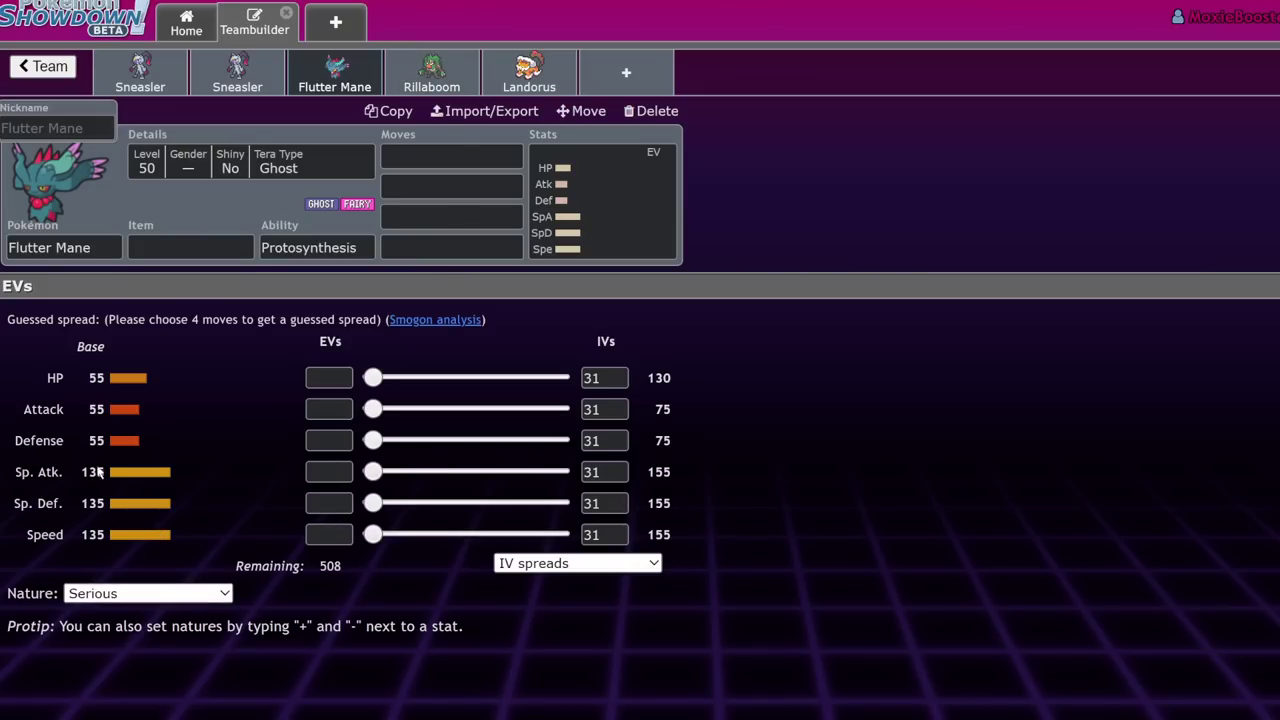
{"action": "left_click_drag", "start_coordinate": [372, 534], "coordinate": [1014, 520]}
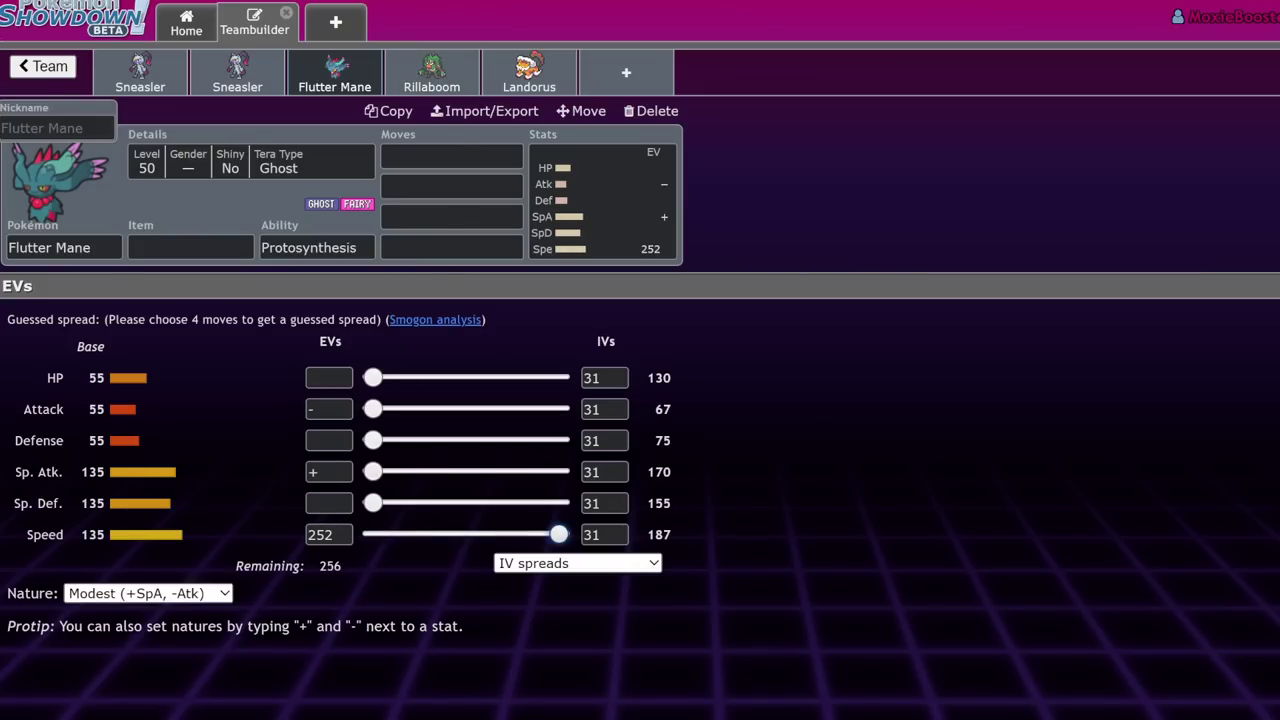
Compare the Speed stats of the Focus Sash Sneasler, Flutter Mane and Assault Vest Sneasler, and view the latter's U-turn details
{"action": "left_click", "coordinate": [42, 66]}
{"action": "left_click", "coordinate": [600, 290]}
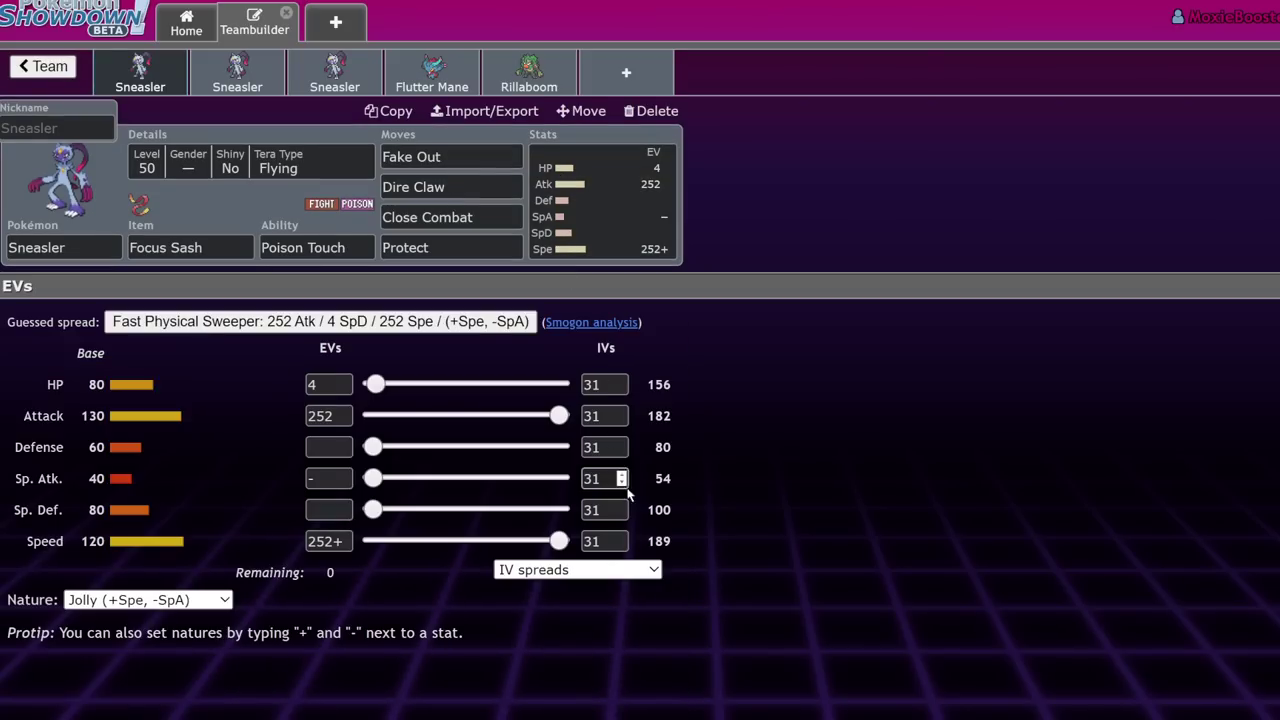
{"action": "left_click", "coordinate": [423, 84]}
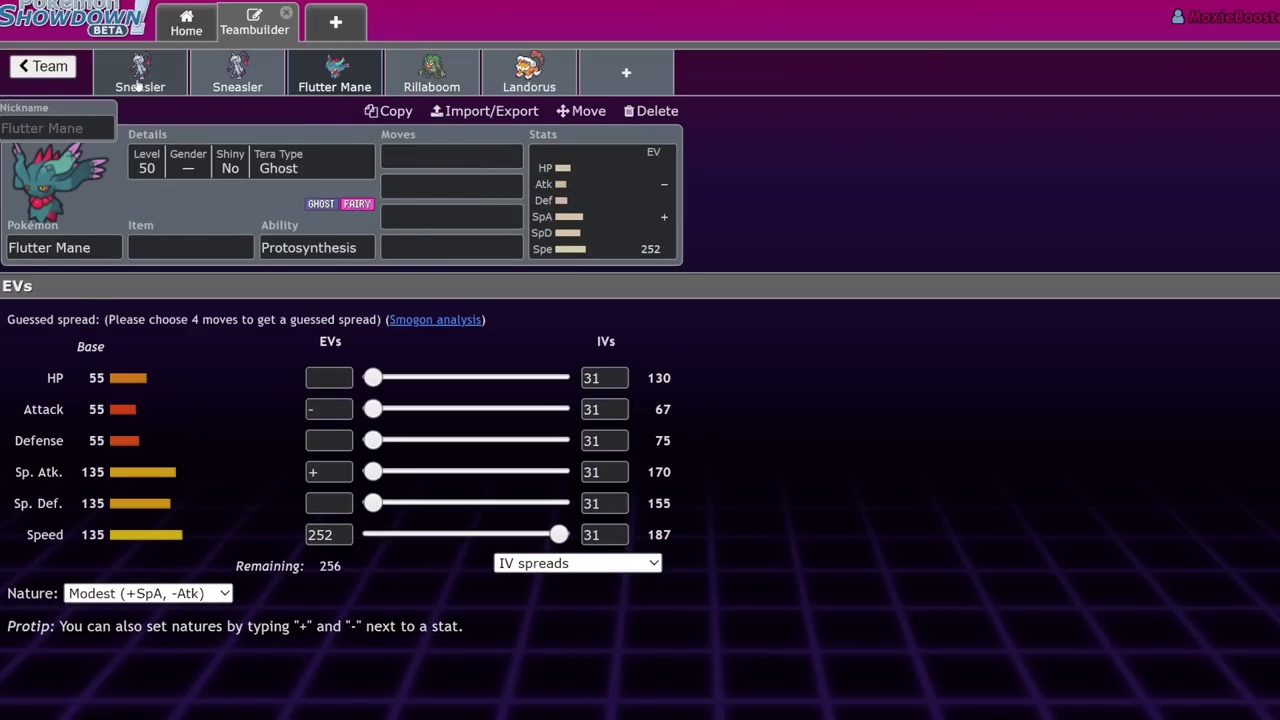
{"action": "left_click", "coordinate": [148, 62]}
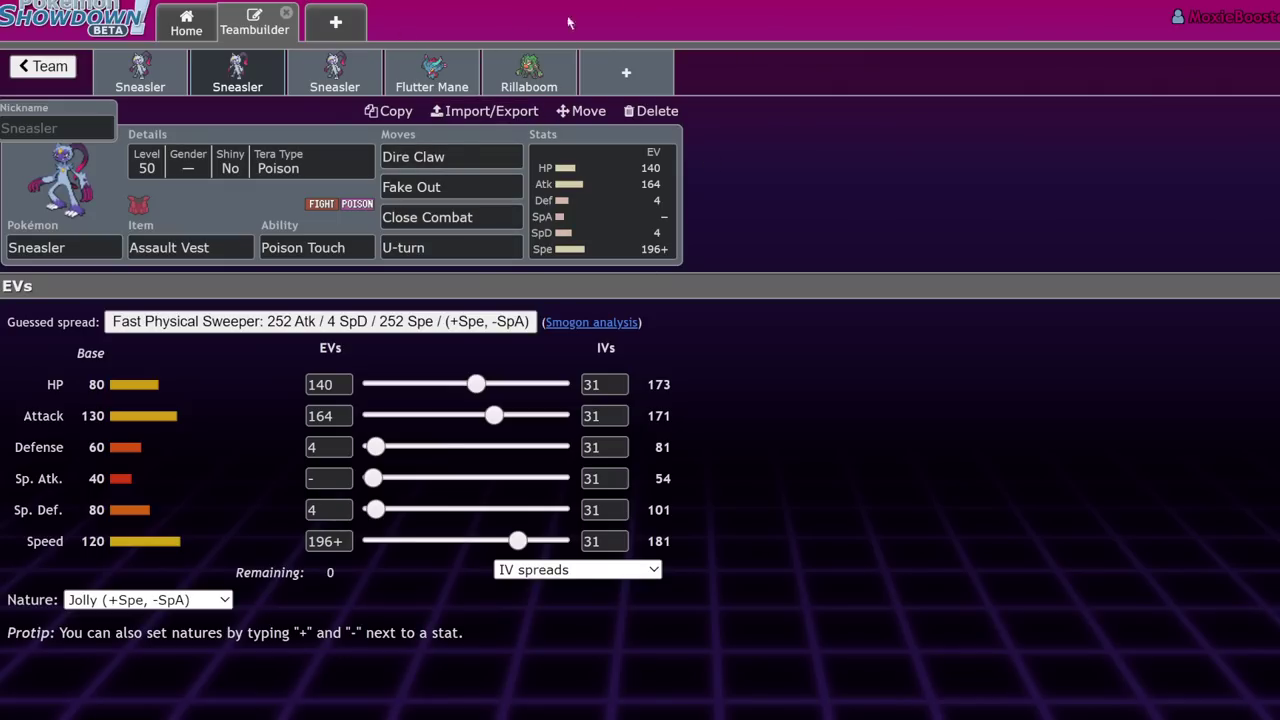
{"action": "left_click", "coordinate": [420, 247]}
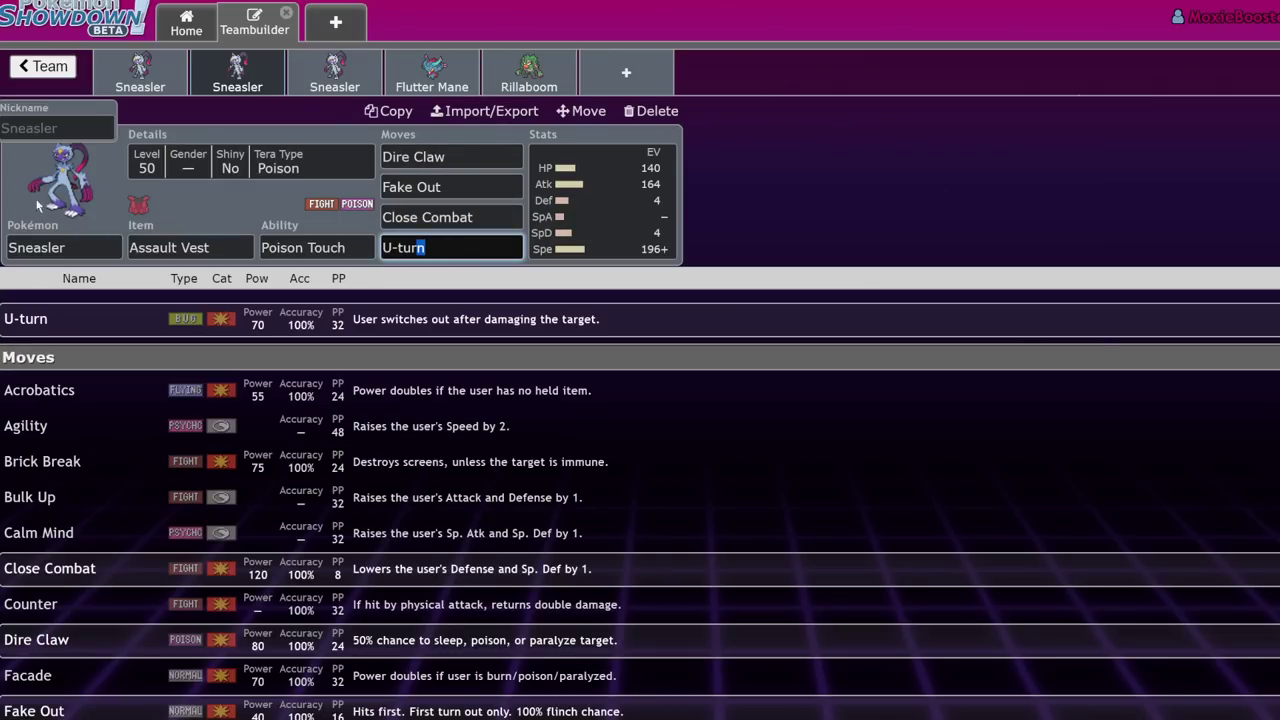
Look through the available moves for the Assault Vest Sneasler's fourth move slot, including Taunt, Swords Dance and X-Scissor
{"action": "scroll", "coordinate": [492, 426], "scroll_direction": "down", "scroll_amount": 4}
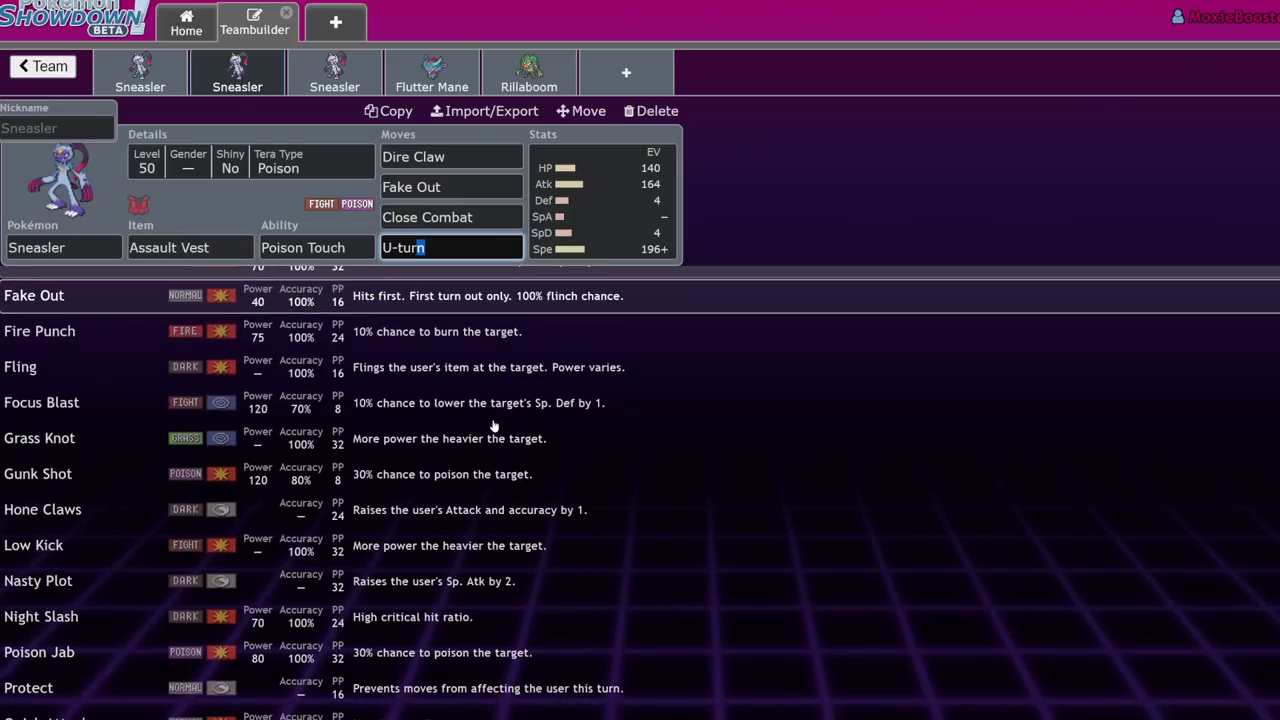
{"action": "scroll", "coordinate": [492, 426], "scroll_direction": "down", "scroll_amount": 3}
{"action": "scroll", "coordinate": [420, 449], "scroll_direction": "down", "scroll_amount": 1}
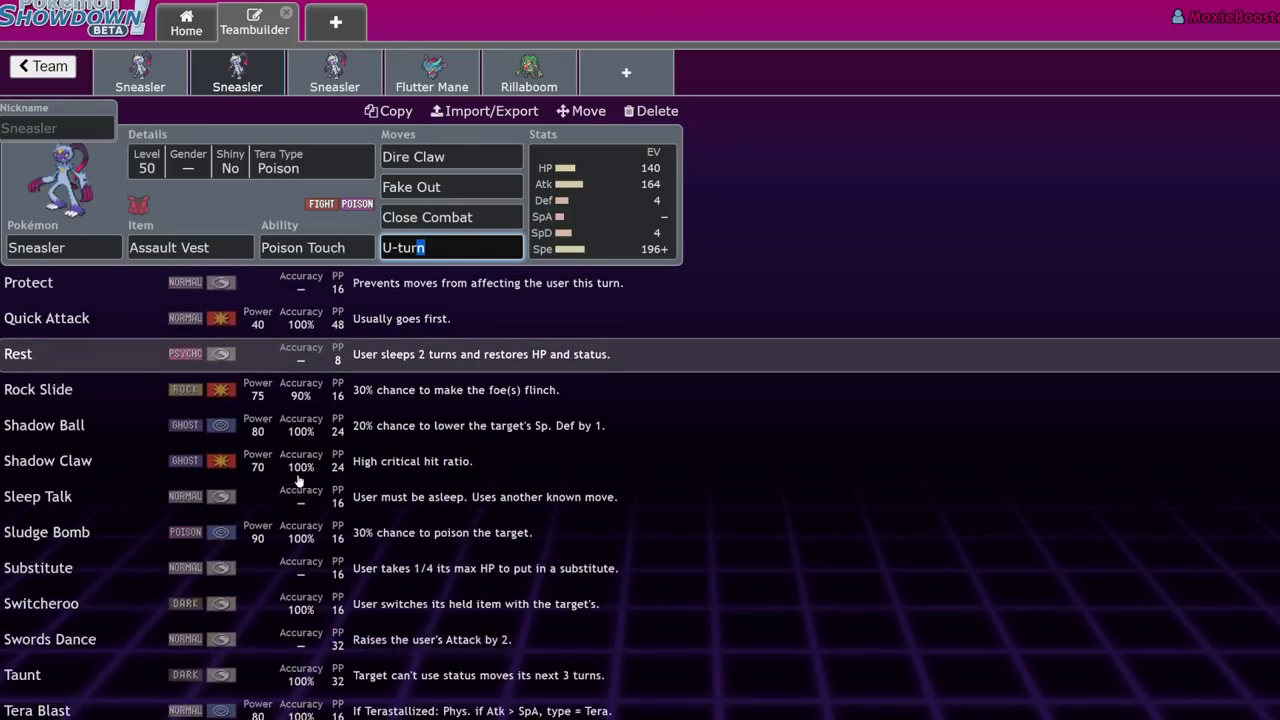
{"action": "scroll", "coordinate": [297, 482], "scroll_direction": "down", "scroll_amount": 4}
{"action": "scroll", "coordinate": [262, 475], "scroll_direction": "up", "scroll_amount": 1}
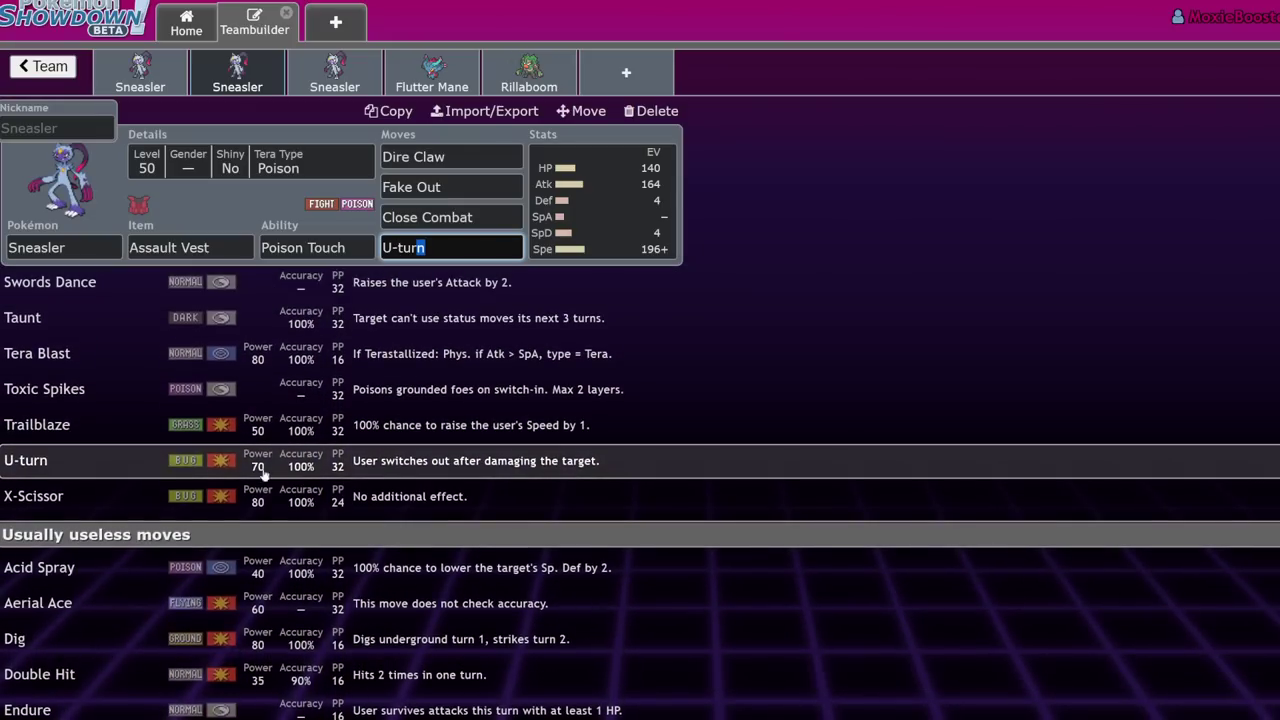
{"action": "scroll", "coordinate": [30, 430], "scroll_direction": "up", "scroll_amount": 3}
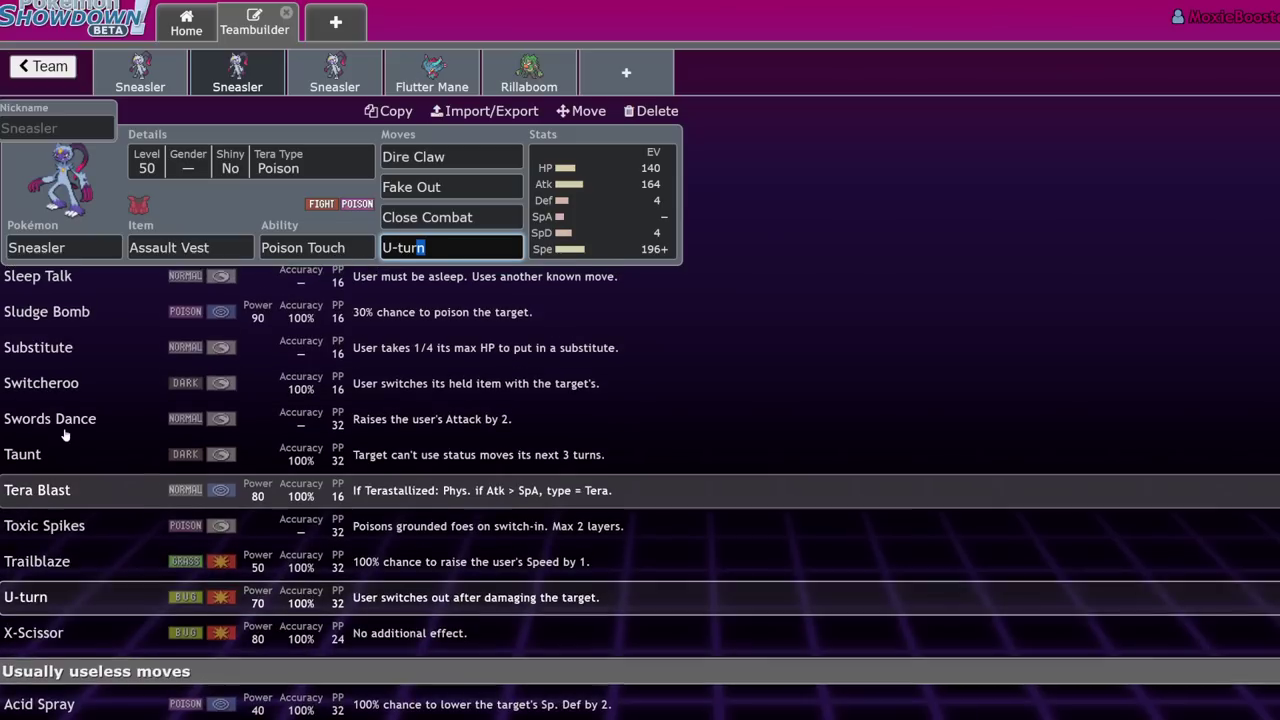
Compare the Focus Sash, Grassy Seed and Assault Vest Sneasler sets, and view the Assault Vest set's EV spread
{"action": "left_click", "coordinate": [140, 67]}
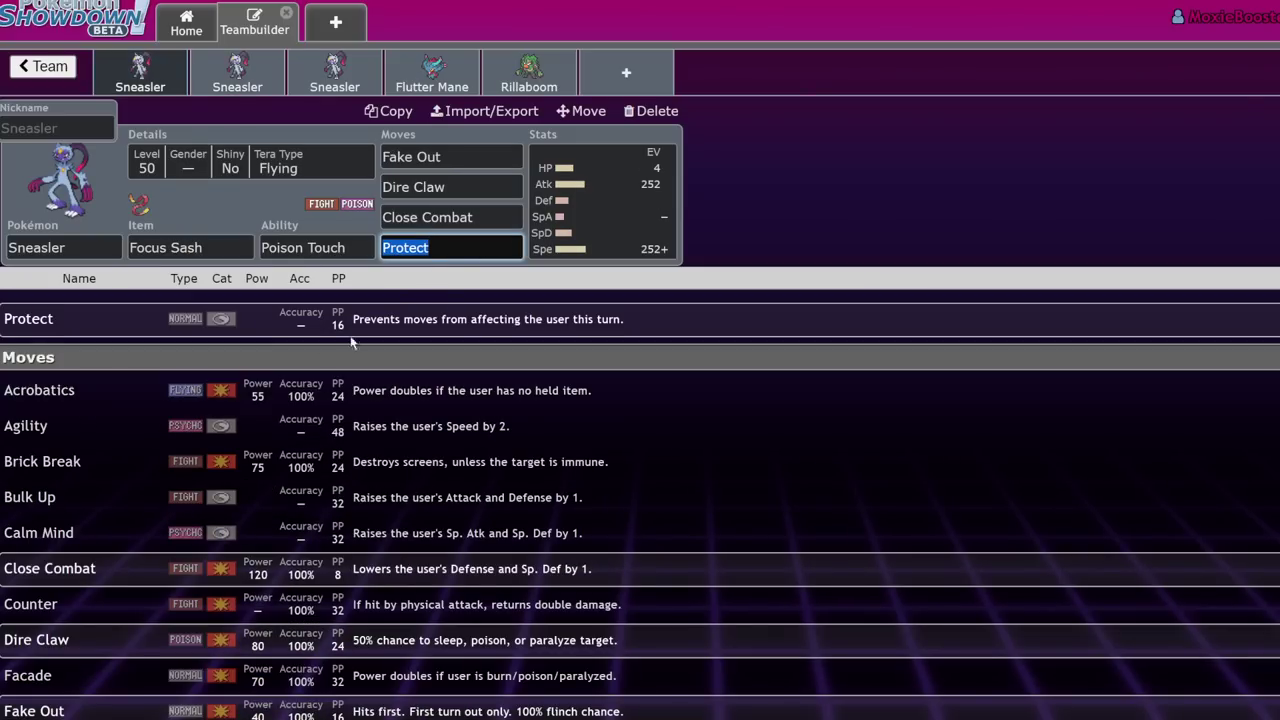
{"action": "left_click", "coordinate": [302, 62]}
{"action": "left_click", "coordinate": [240, 75]}
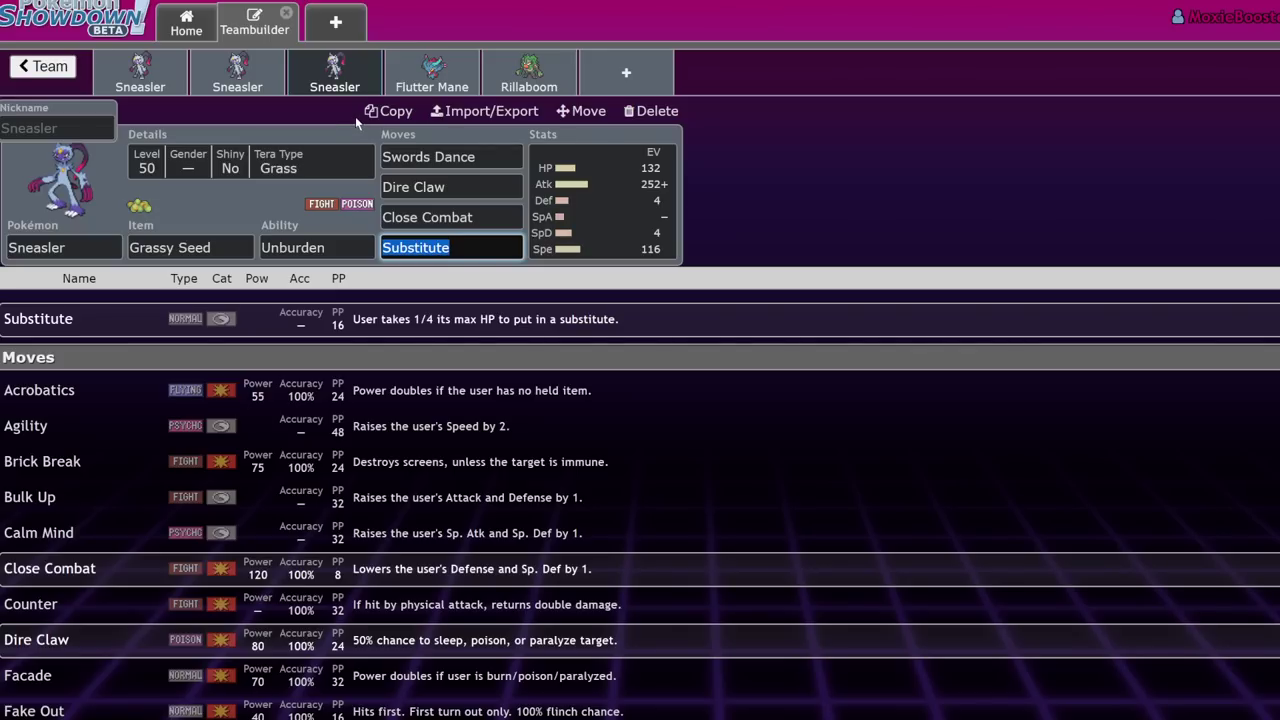
{"action": "left_click", "coordinate": [263, 75]}
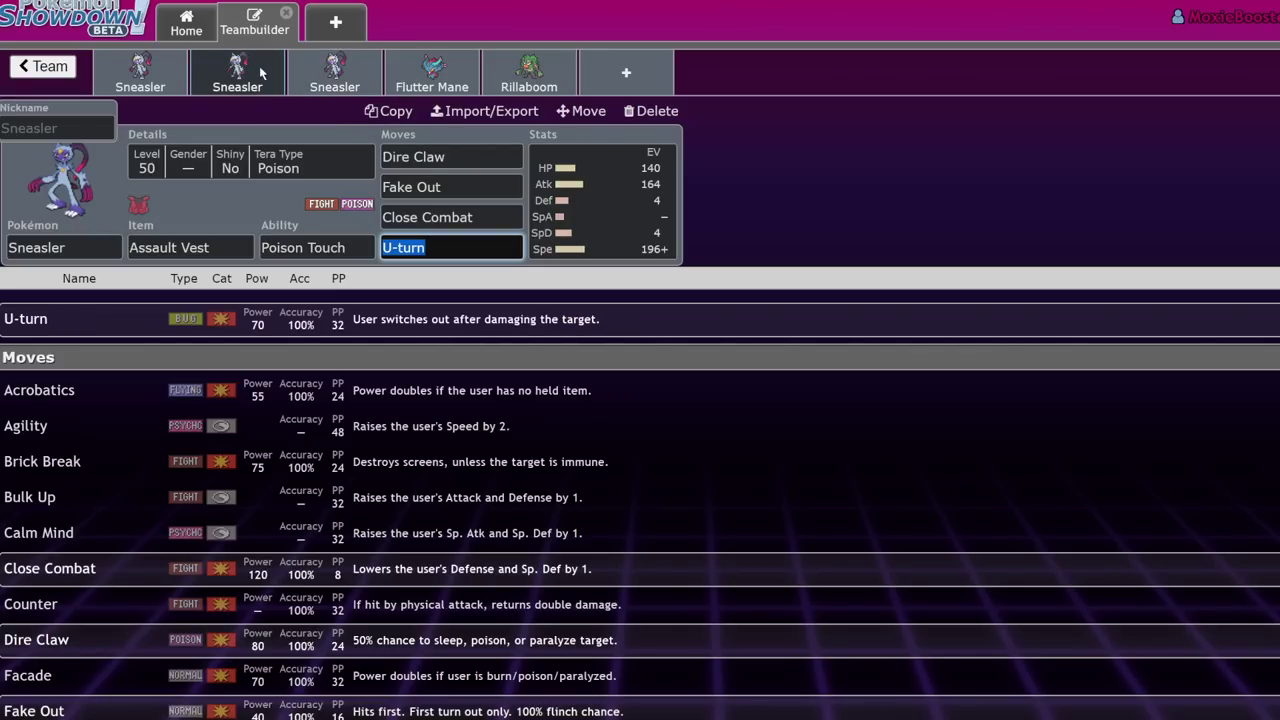
{"action": "left_click", "coordinate": [593, 197]}
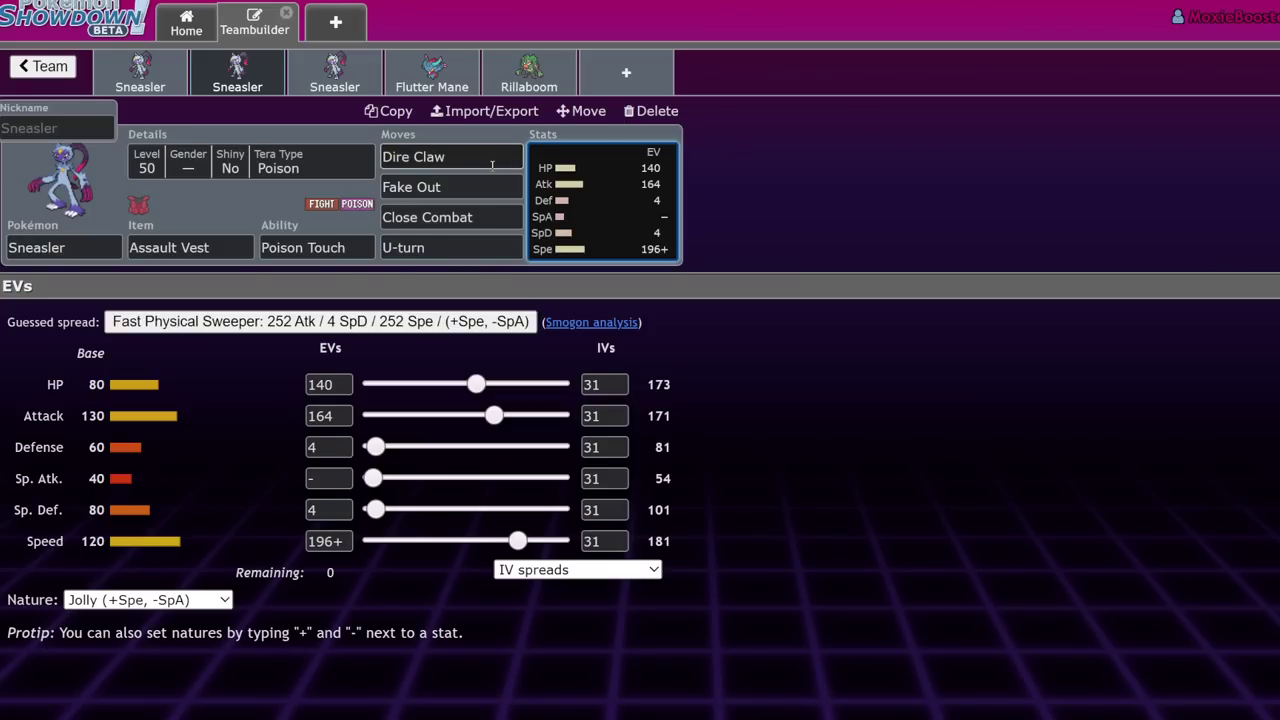
Review the Grassy Seed Sneasler's Unburden ability and set its EVs to 236 Attack and 148 HP
{"action": "left_click", "coordinate": [330, 75]}
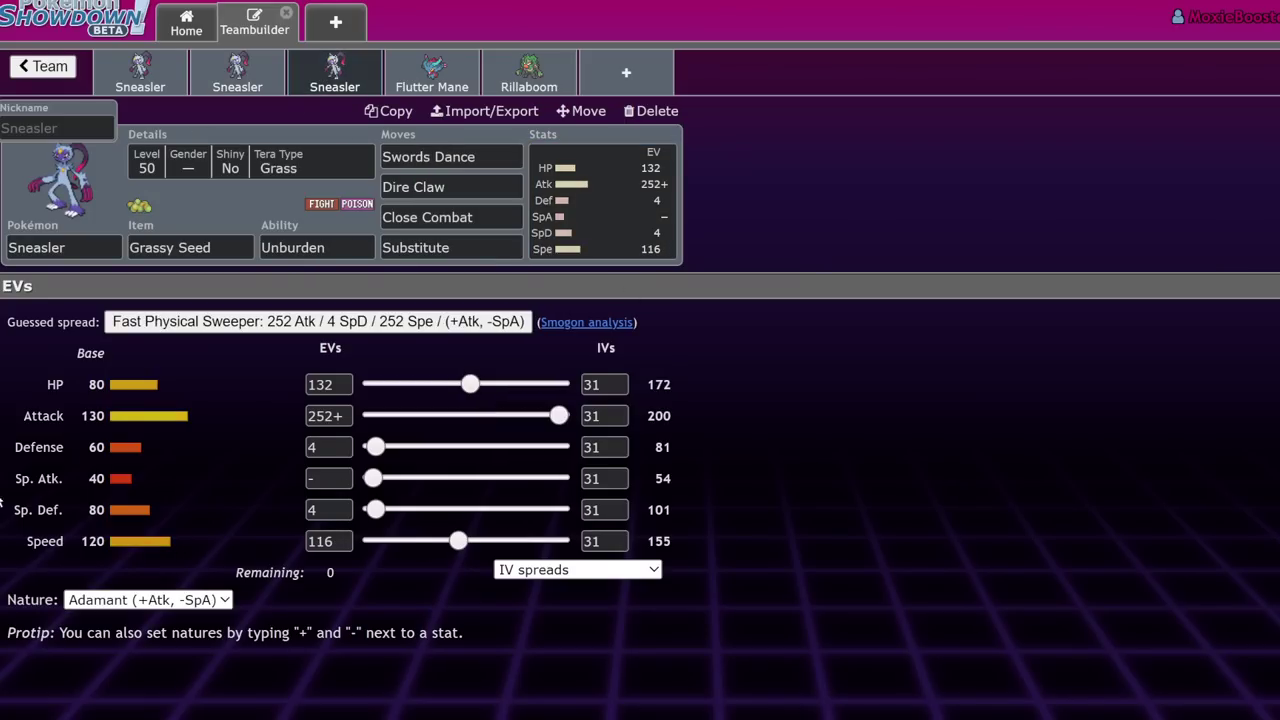
{"action": "left_click", "coordinate": [341, 250]}
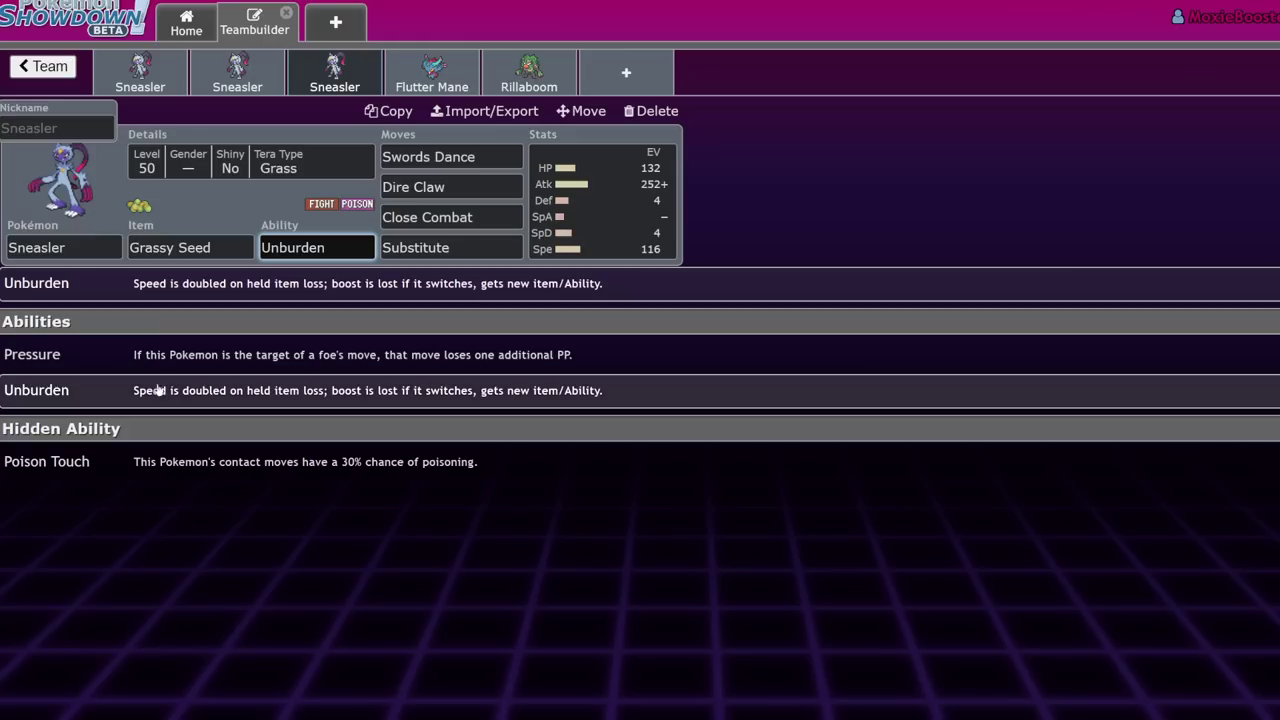
{"action": "left_click", "coordinate": [613, 228]}
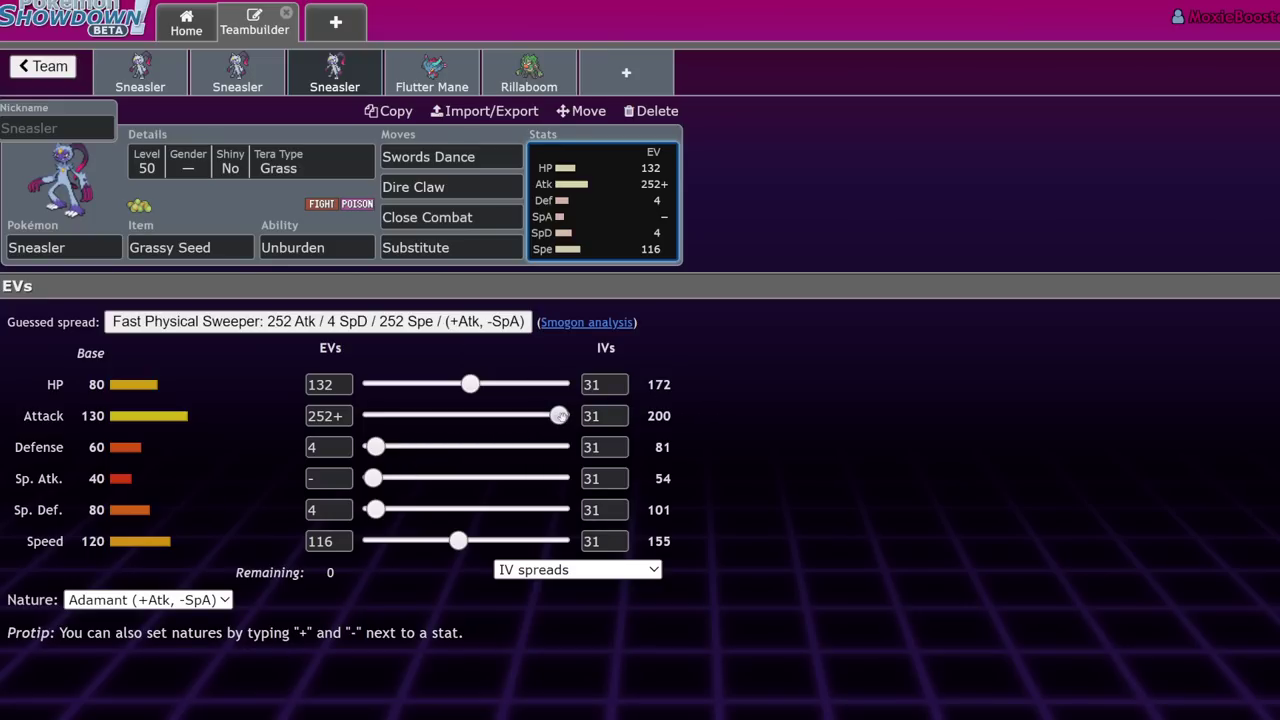
{"action": "left_click_drag", "start_coordinate": [559, 416], "coordinate": [547, 416]}
{"action": "left_click_drag", "start_coordinate": [470, 384], "coordinate": [483, 384]}
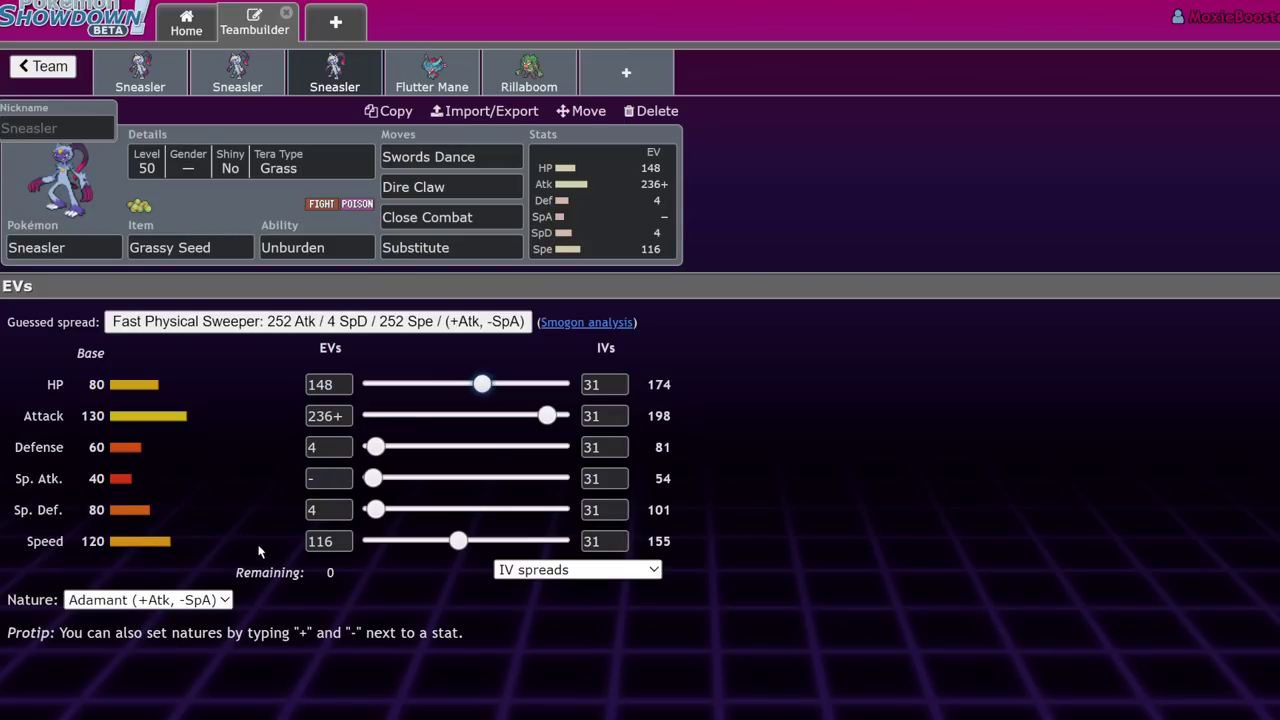
Examine the Grassy Seed and Unburden descriptions and highlight the Speed stat of the Grassy Seed Sneasler
{"action": "left_click_drag", "start_coordinate": [648, 548], "coordinate": [232, 612]}
{"action": "left_click", "coordinate": [187, 221]}
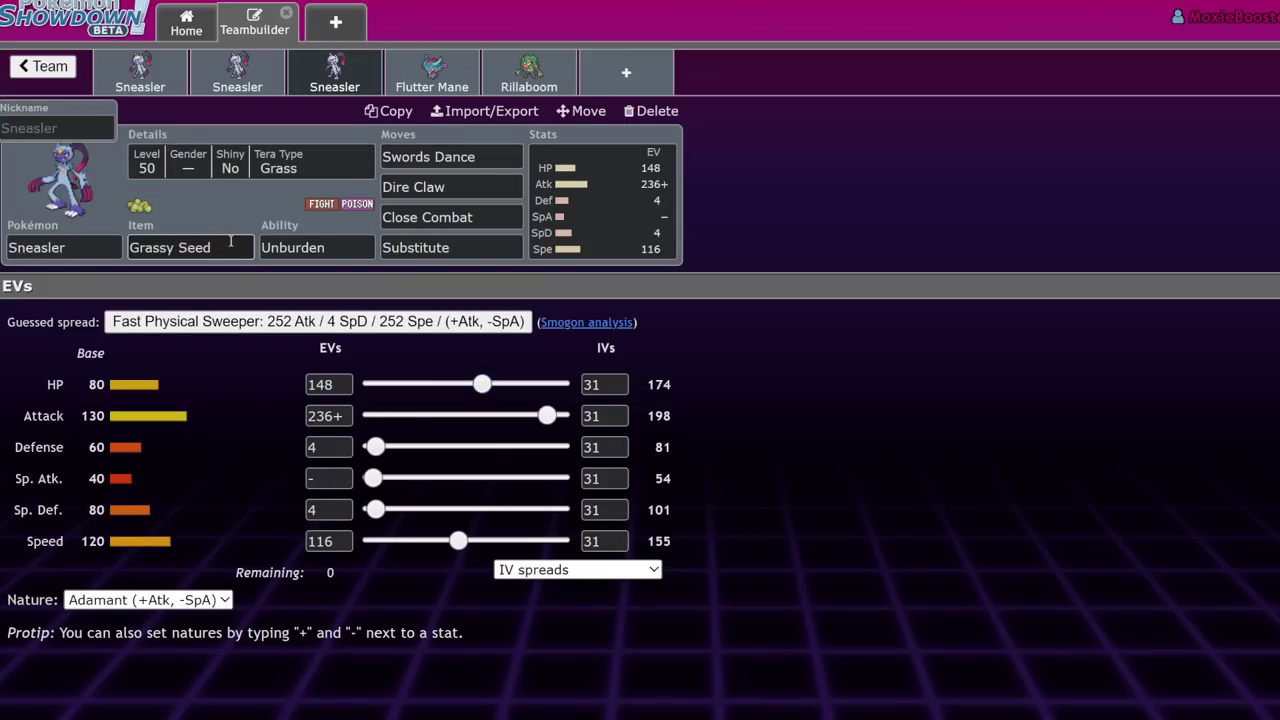
{"action": "left_click", "coordinate": [165, 247]}
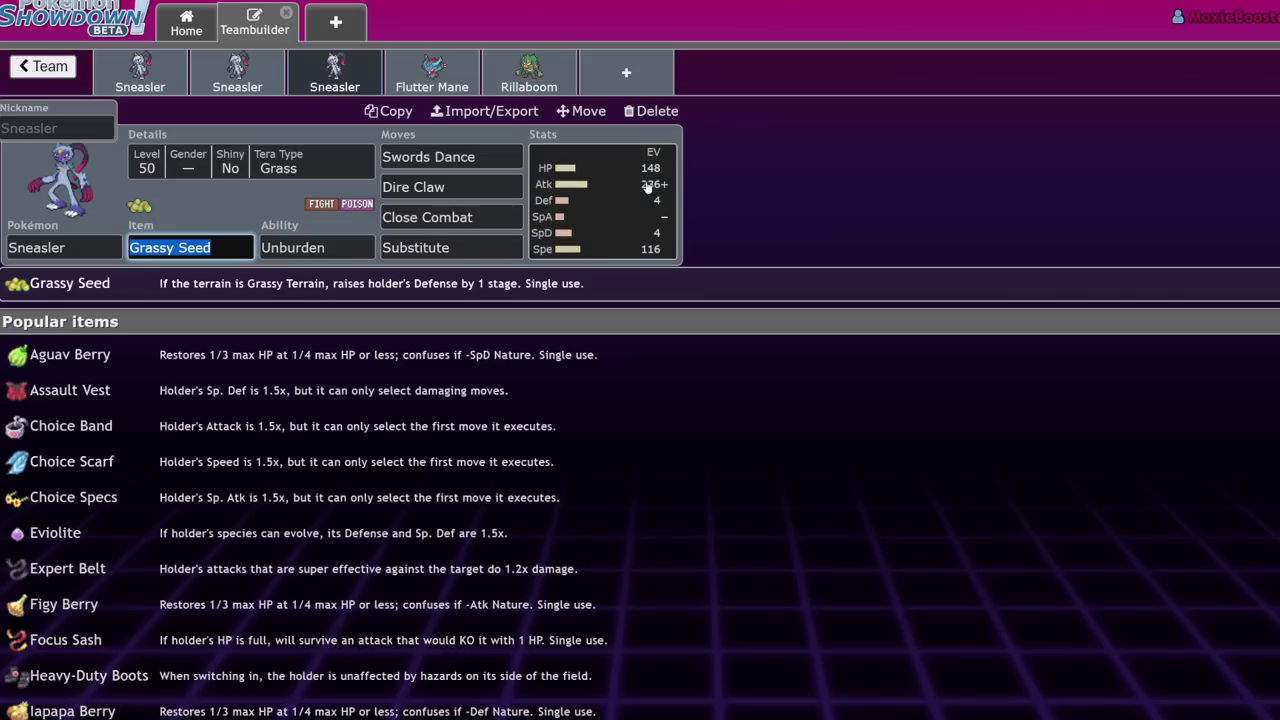
{"action": "left_click", "coordinate": [386, 288]}
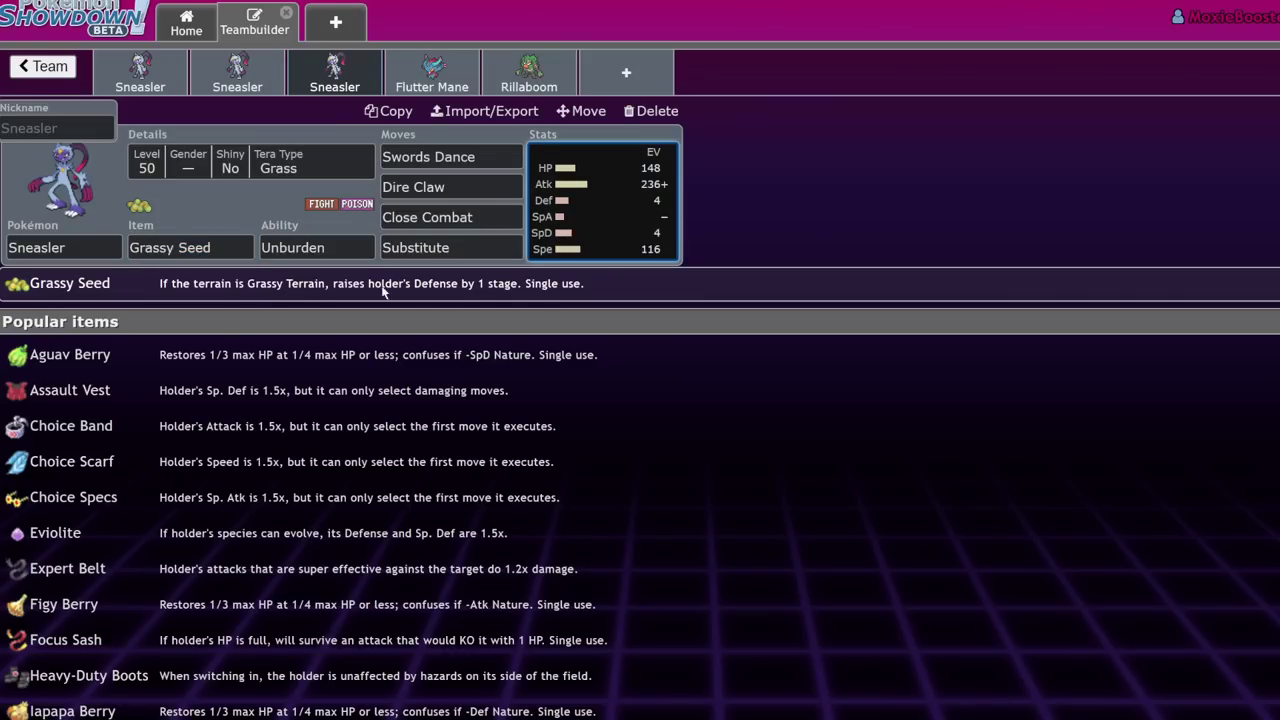
{"action": "left_click", "coordinate": [603, 213]}
{"action": "left_click", "coordinate": [316, 247]}
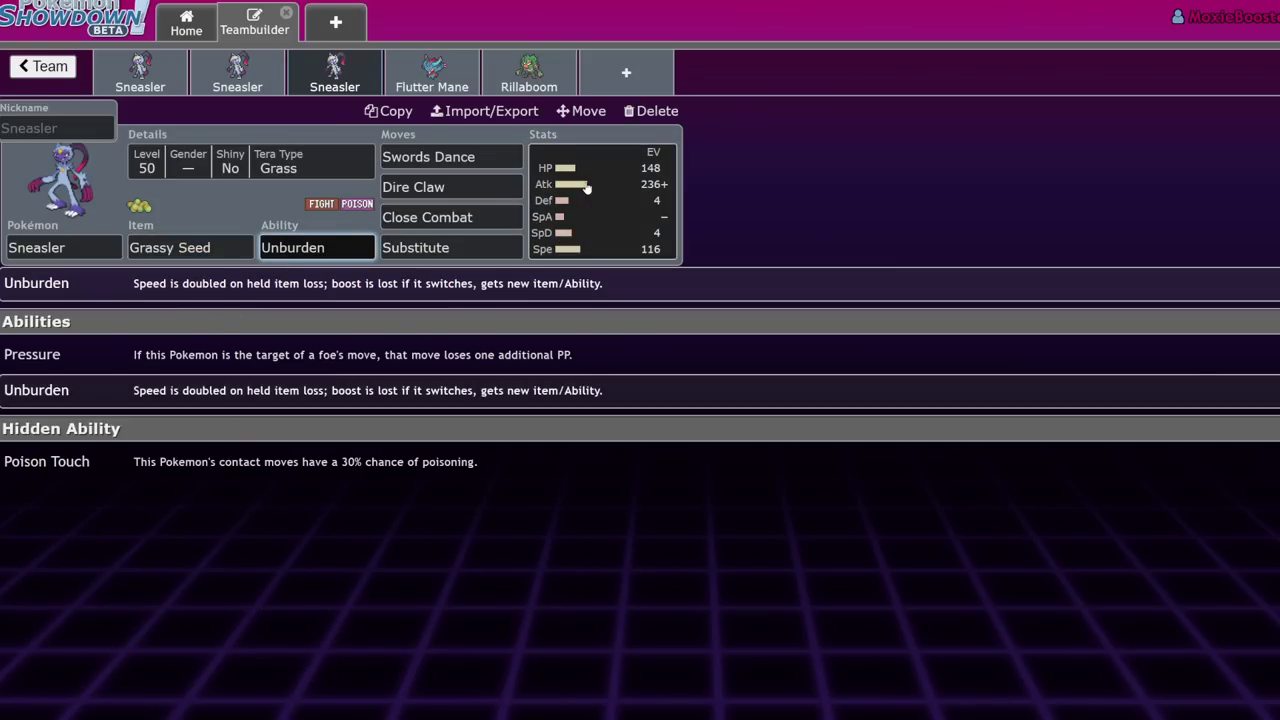
{"action": "left_click", "coordinate": [533, 205]}
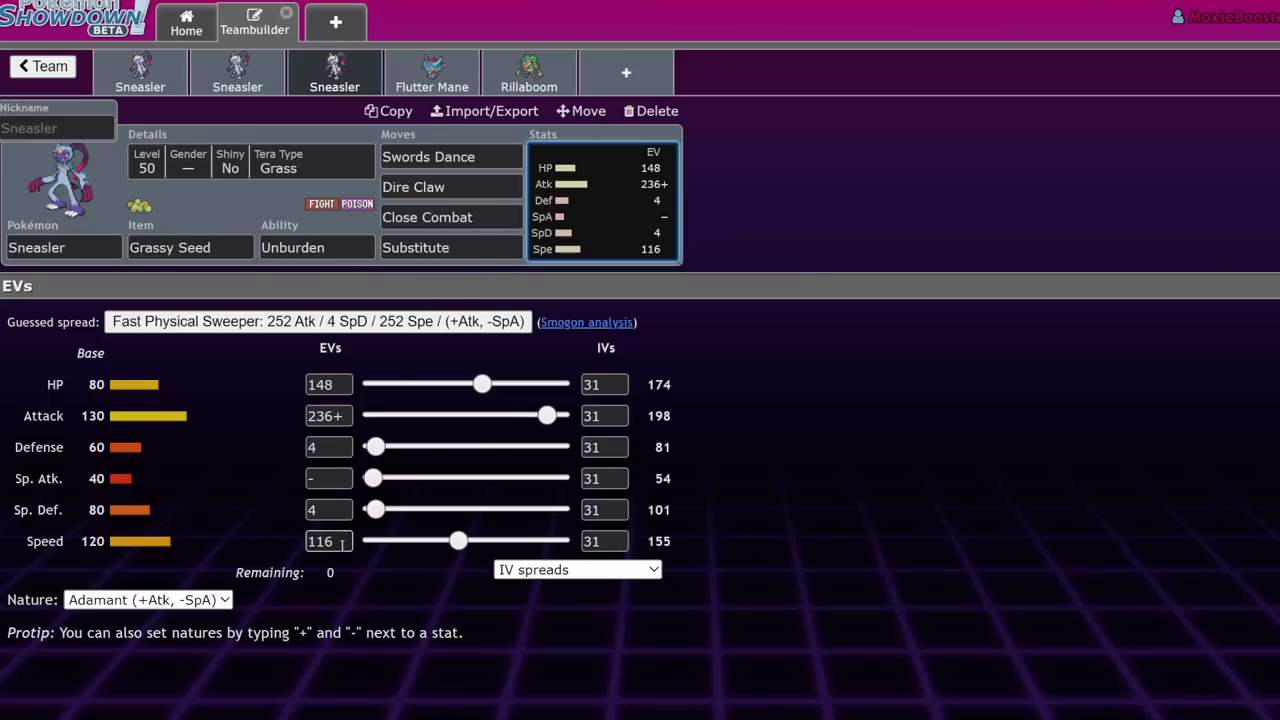
{"action": "left_click_drag", "start_coordinate": [648, 541], "coordinate": [803, 537]}
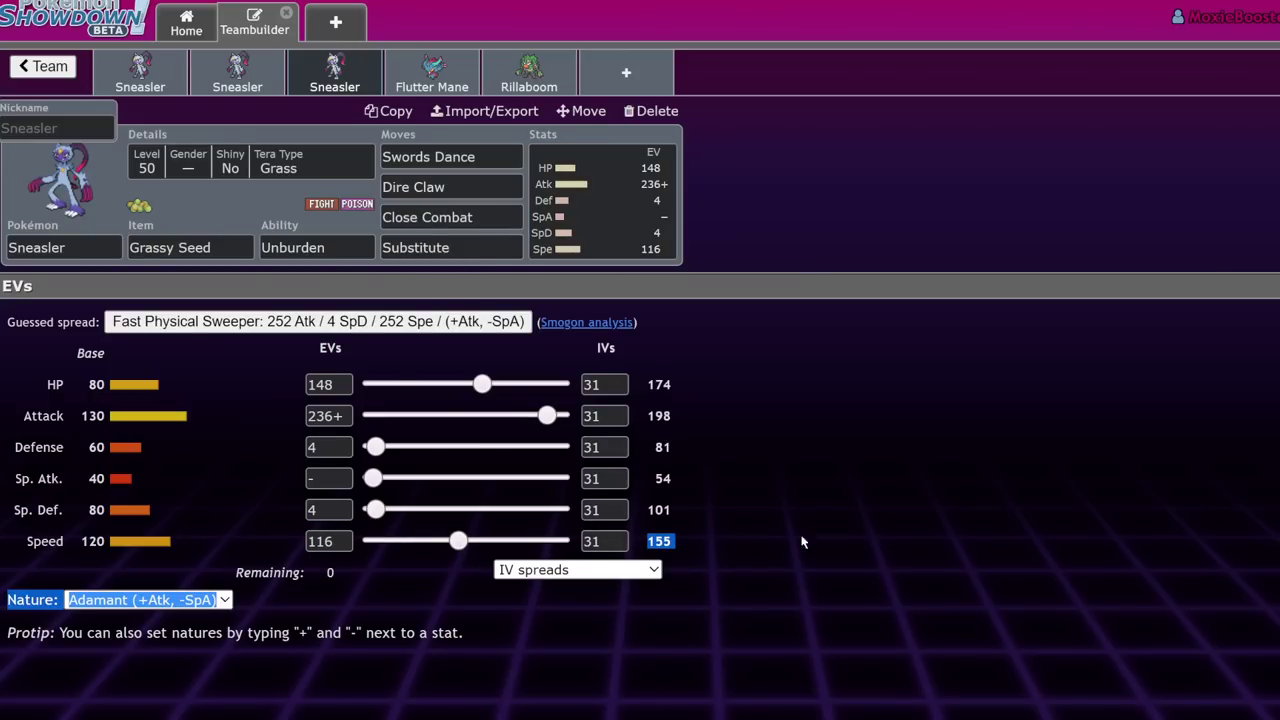
{"action": "left_click", "coordinate": [1157, 485]}
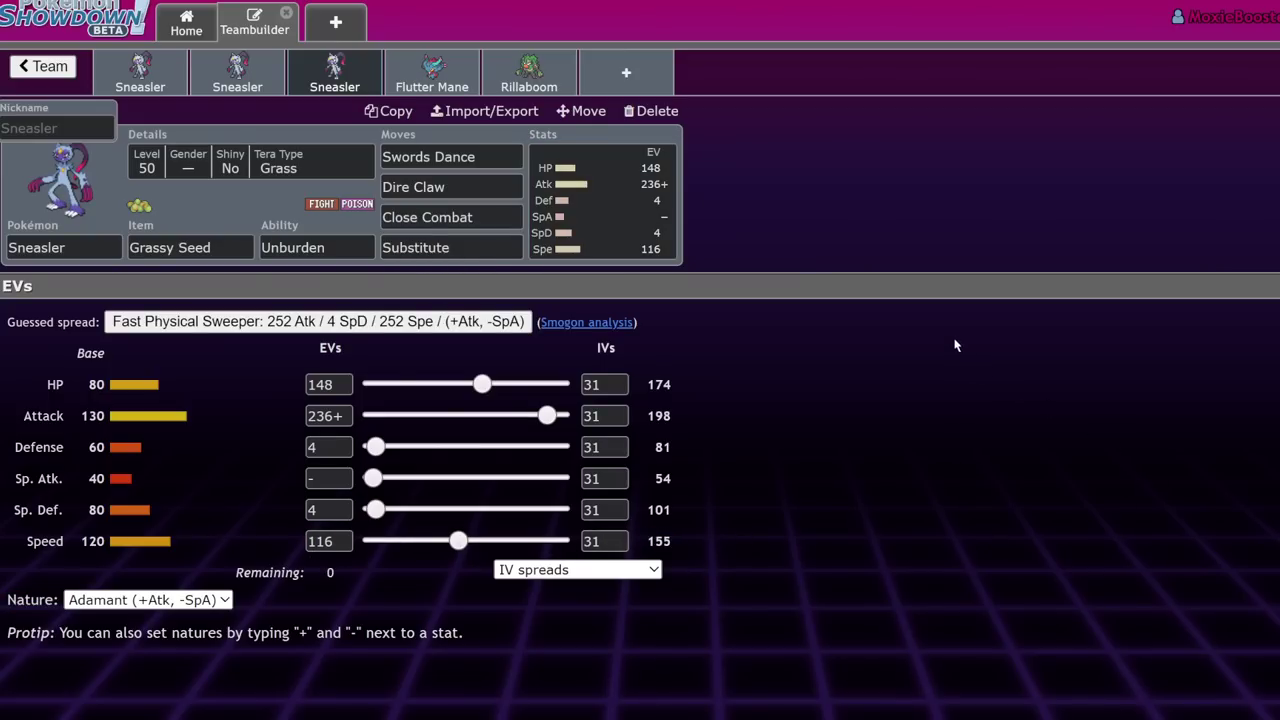
Review the Grassy Seed Sneasler's Swords Dance and Substitute moves, its Tera type details and its EV spread
{"action": "left_click", "coordinate": [488, 156]}
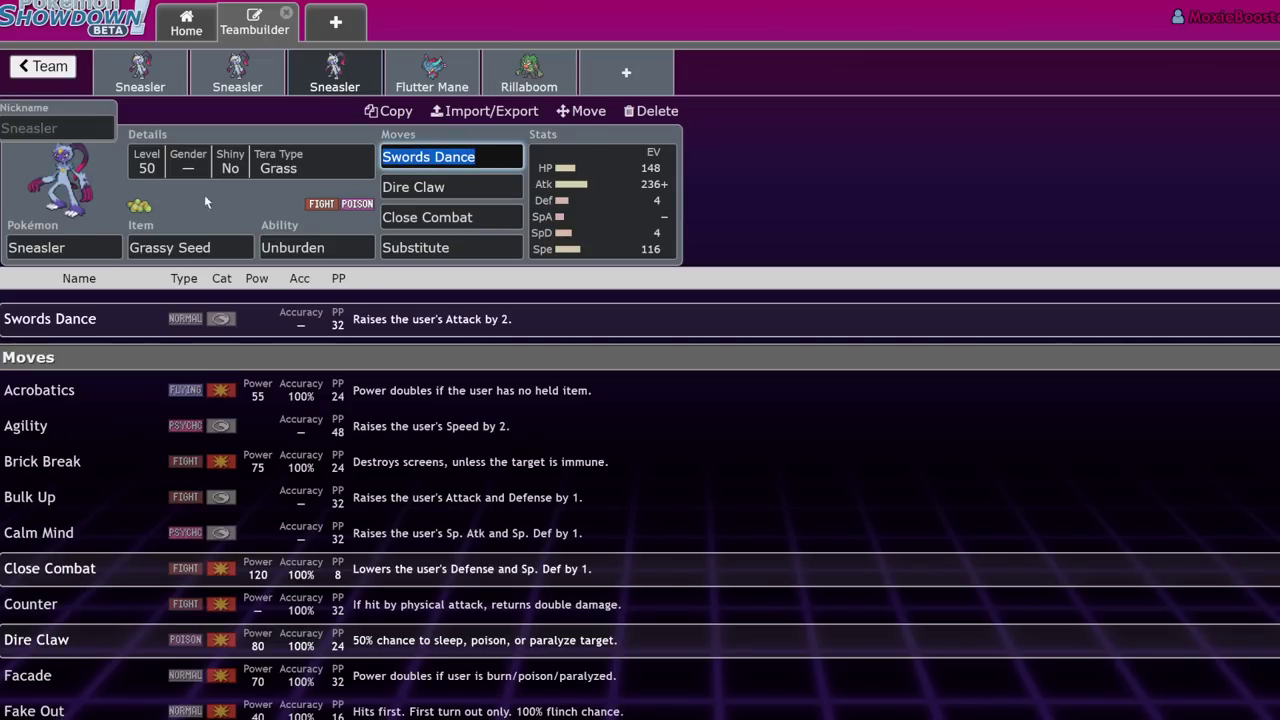
{"action": "left_click", "coordinate": [485, 158]}
{"action": "left_click", "coordinate": [486, 247]}
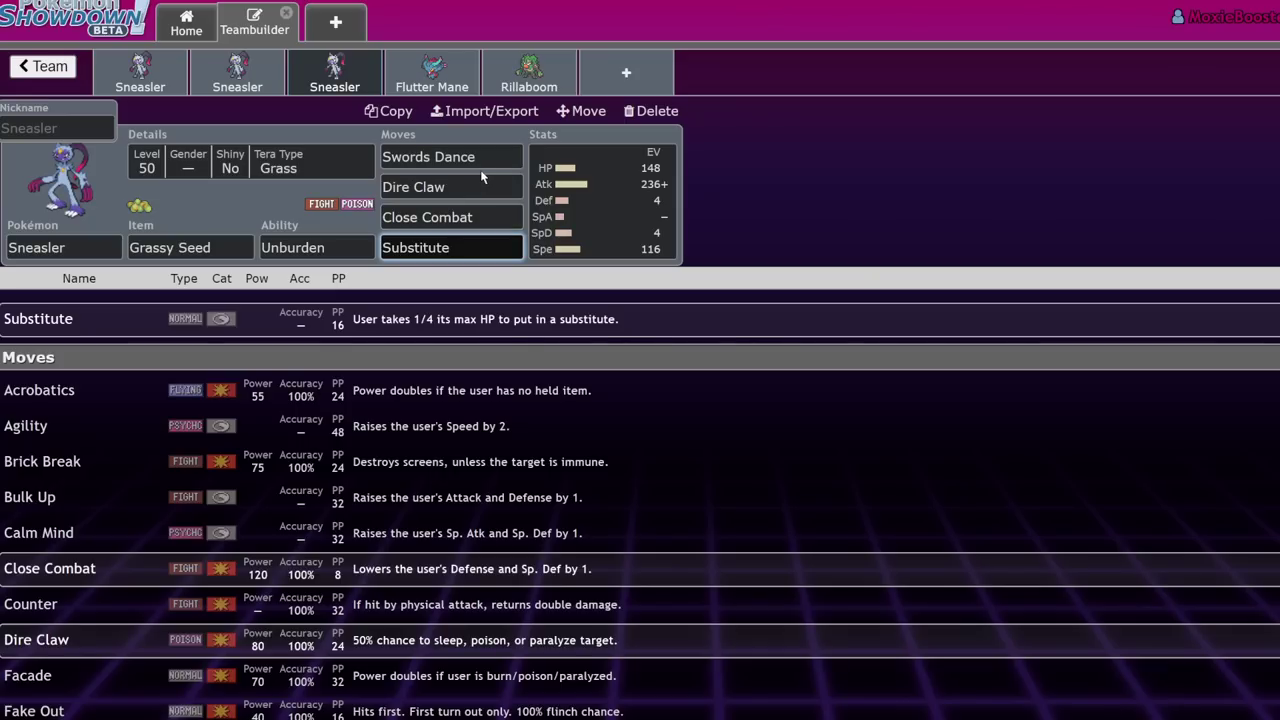
{"action": "key", "text": "Tab"}
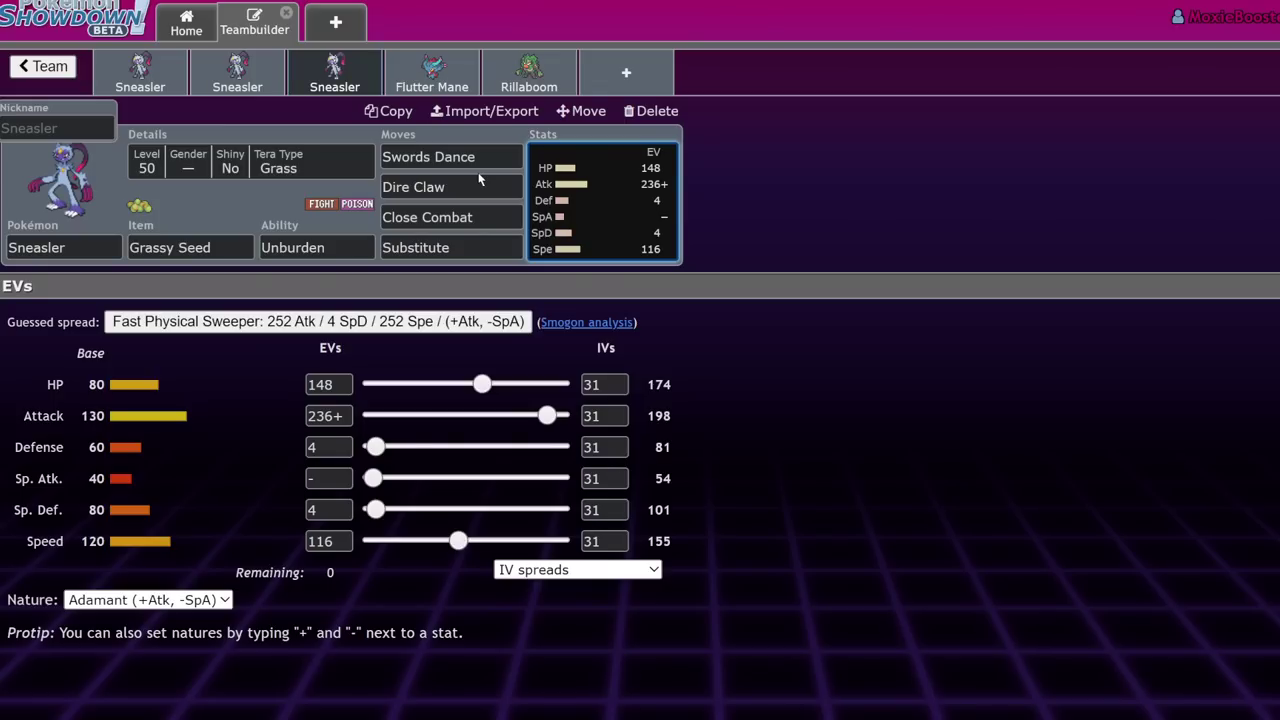
{"action": "left_click", "coordinate": [272, 170]}
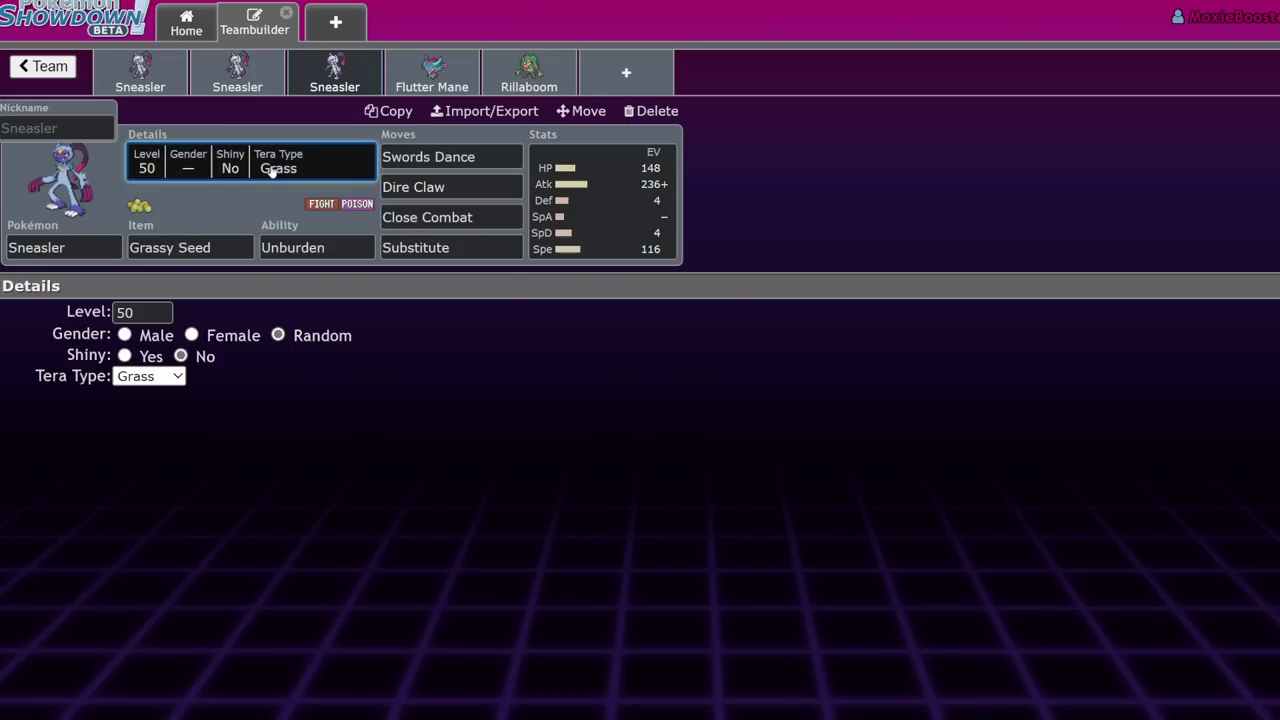
{"action": "left_click", "coordinate": [630, 224]}
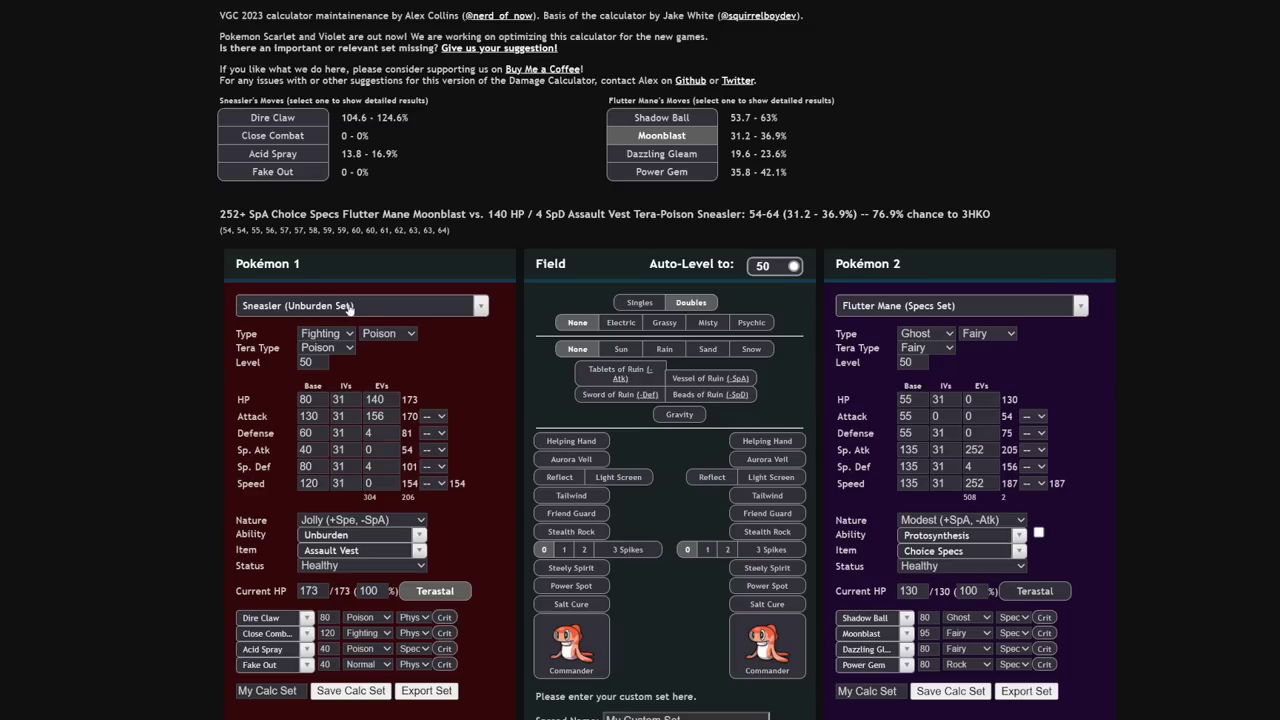
In the VGC damage calculator, give Sneasler 148 HP EVs, a +1 Defense boost and the Grass Tera type
{"action": "left_click", "coordinate": [395, 400]}
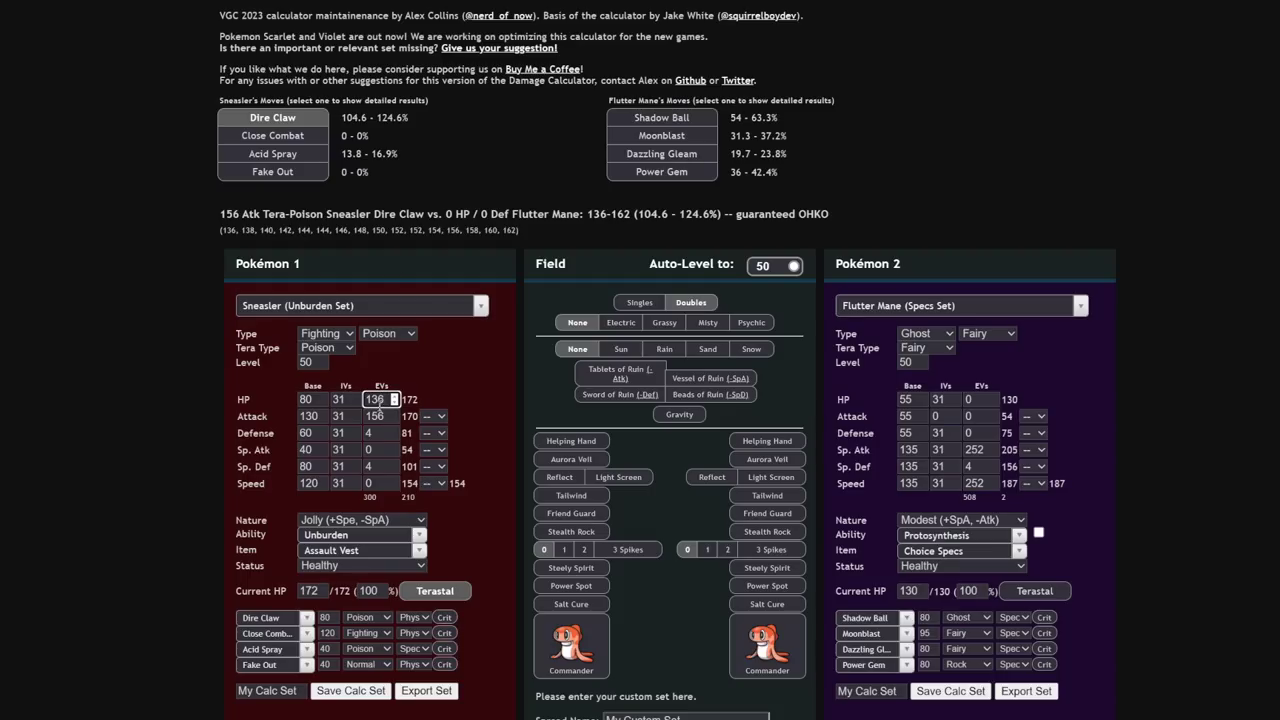
{"action": "left_click", "coordinate": [395, 397]}
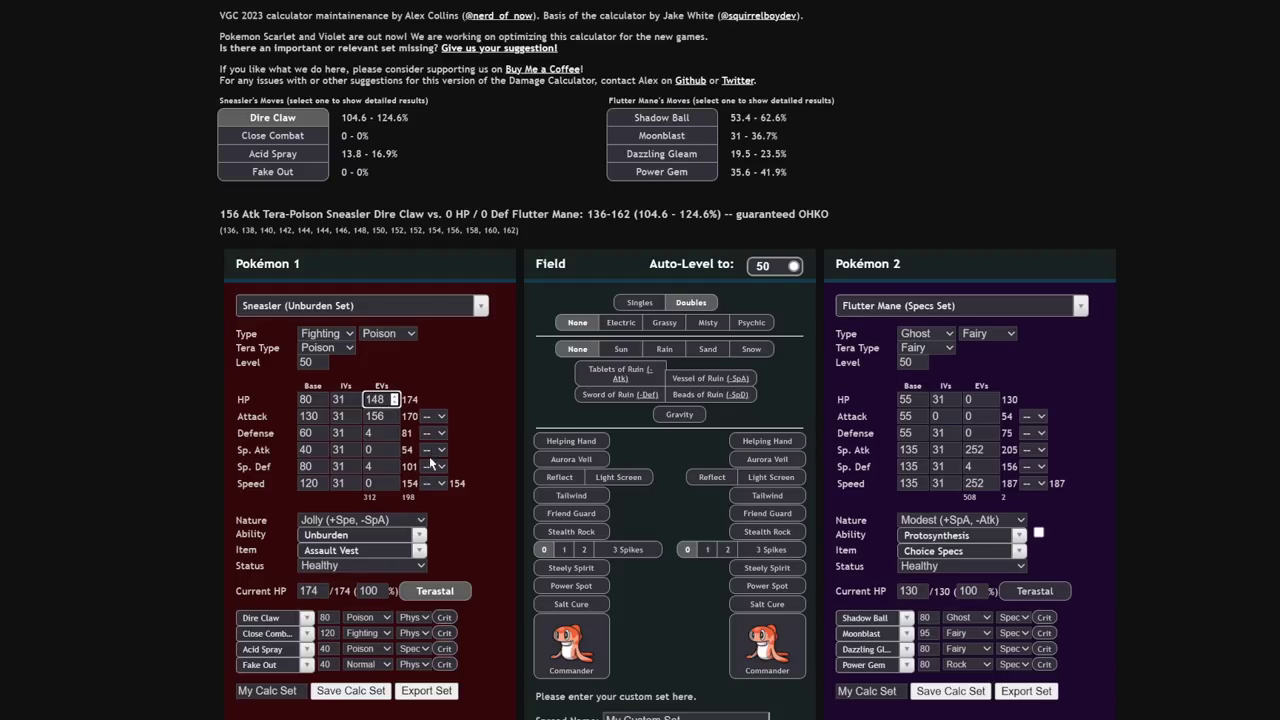
{"action": "left_click", "coordinate": [451, 494]}
{"action": "left_click", "coordinate": [437, 433]}
{"action": "left_click", "coordinate": [350, 352]}
{"action": "left_click", "coordinate": [332, 379]}
Load Ursaluna's Trick Room Guts set as the opposing Pokémon
{"action": "left_click", "coordinate": [985, 302]}
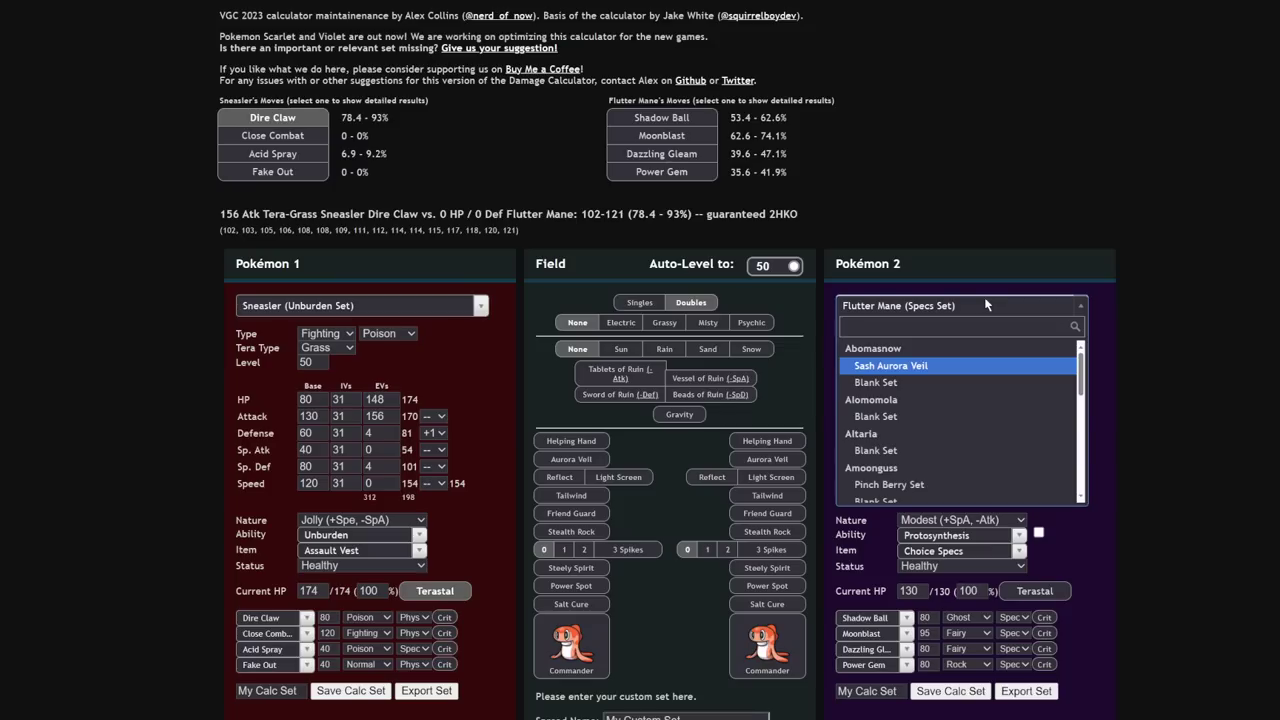
{"action": "type", "text": "ursa"}
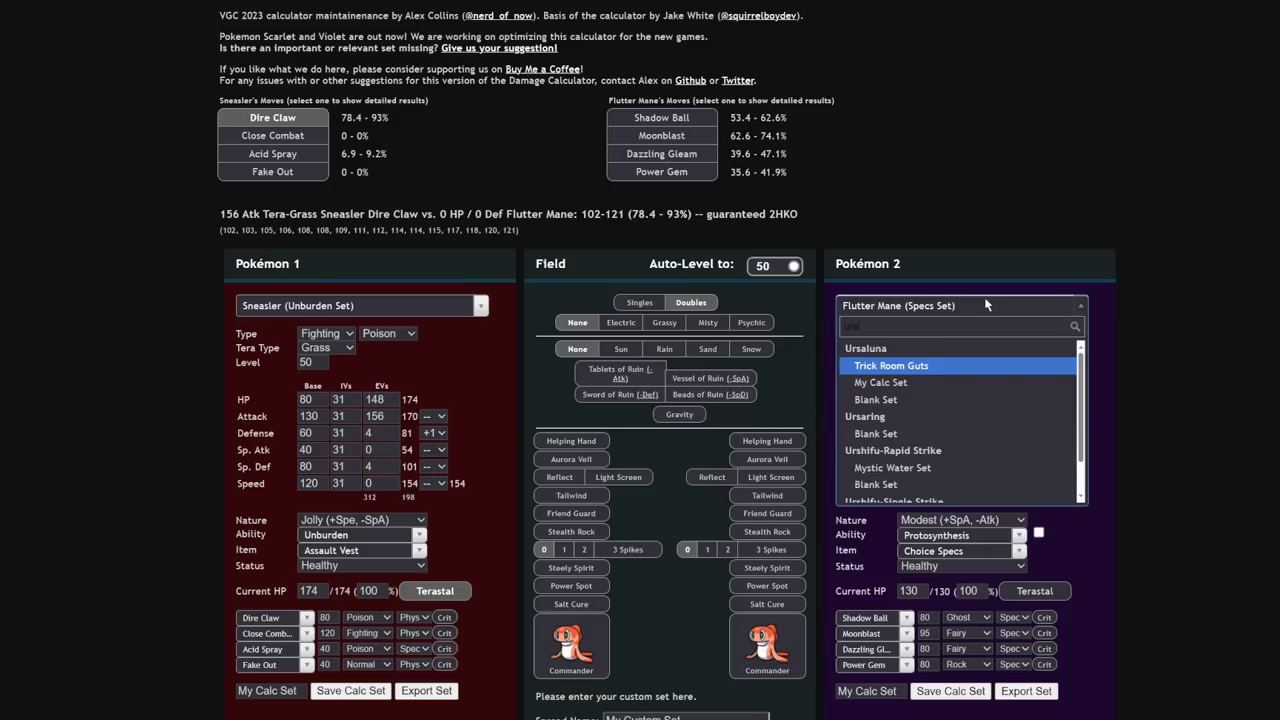
{"action": "left_click", "coordinate": [912, 365]}
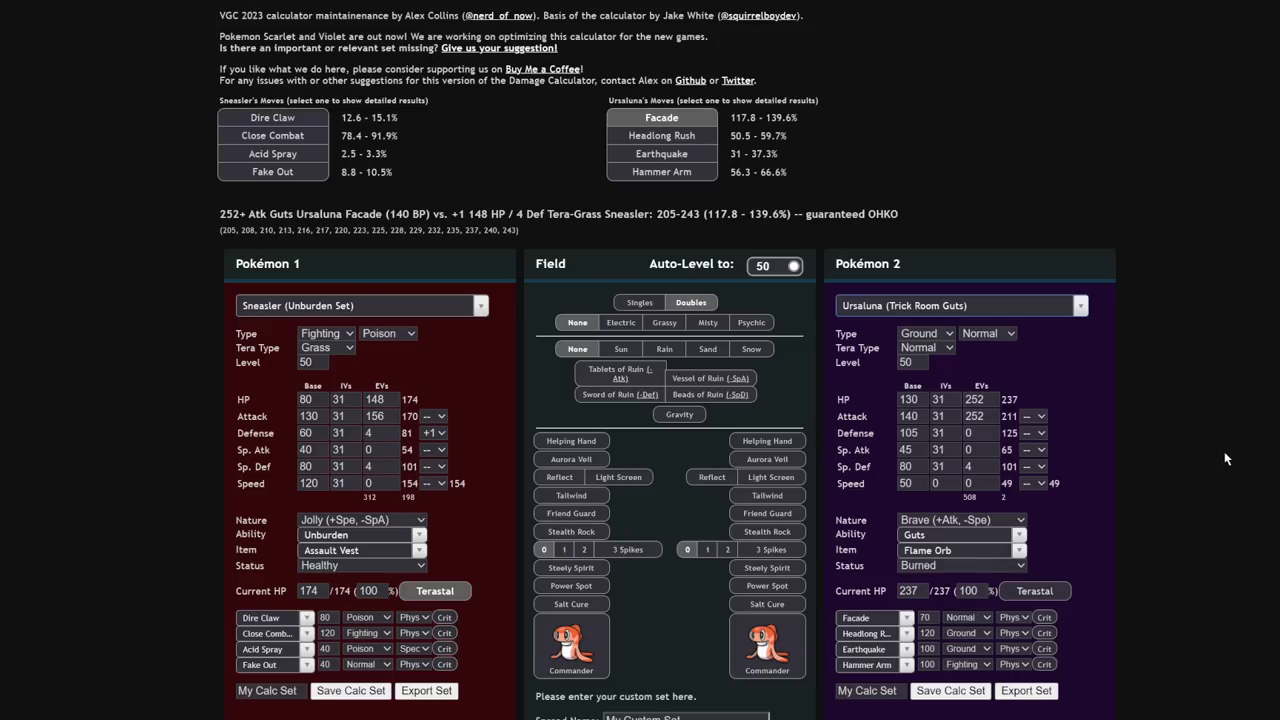
Check Ursaluna's Headlong Rush and Earthquake damage, apply Grassy Terrain, and compare its Facade and Earthquake results
{"action": "left_click", "coordinate": [695, 138]}
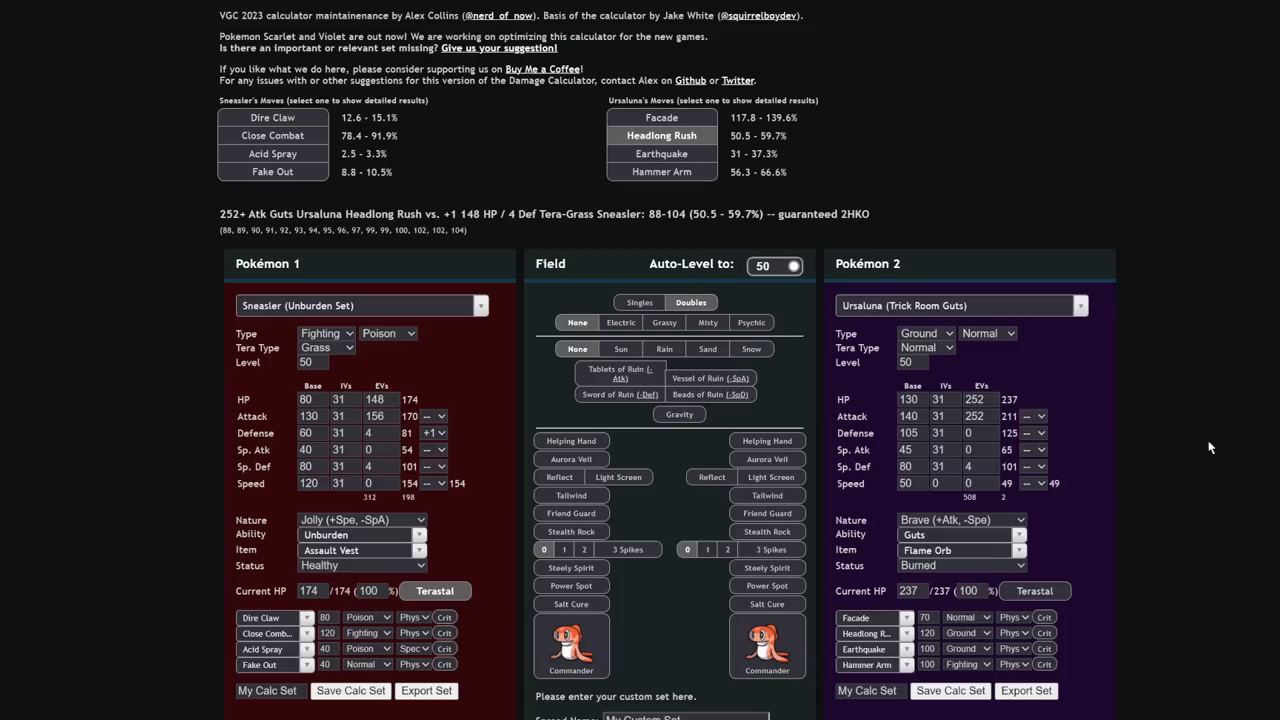
{"action": "left_click", "coordinate": [661, 154]}
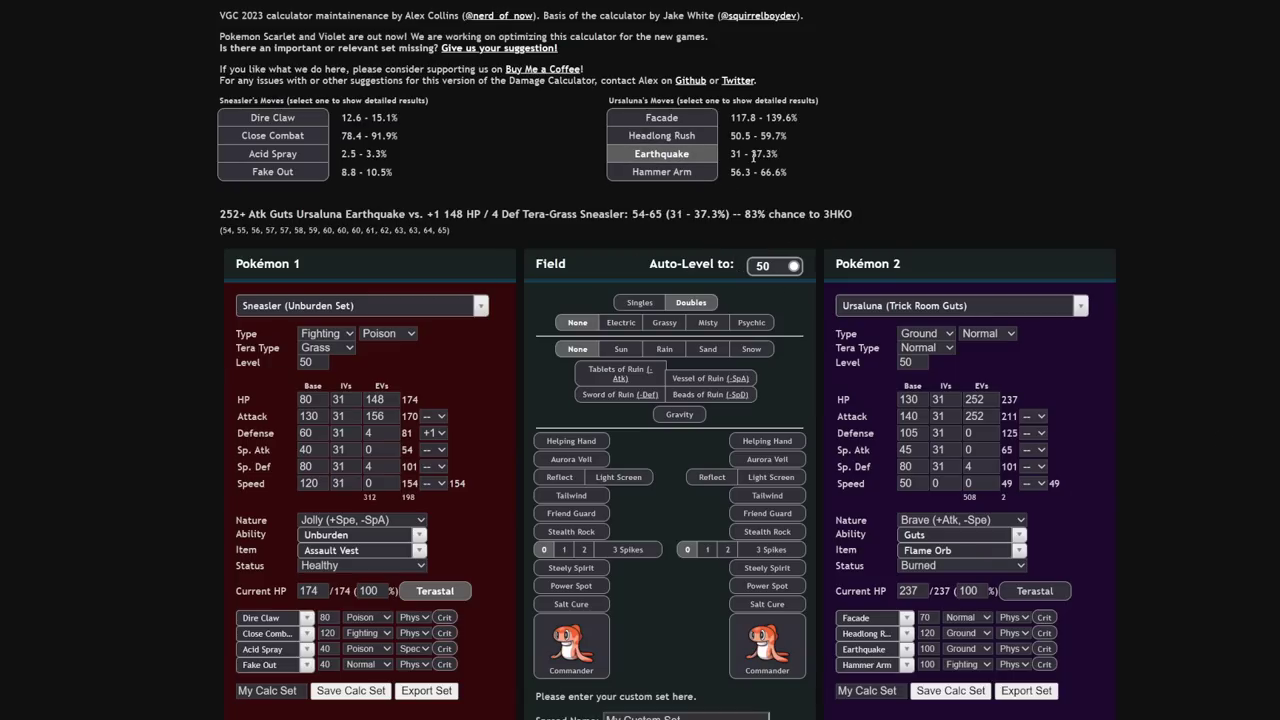
{"action": "left_click", "coordinate": [664, 322]}
{"action": "left_click", "coordinate": [661, 117]}
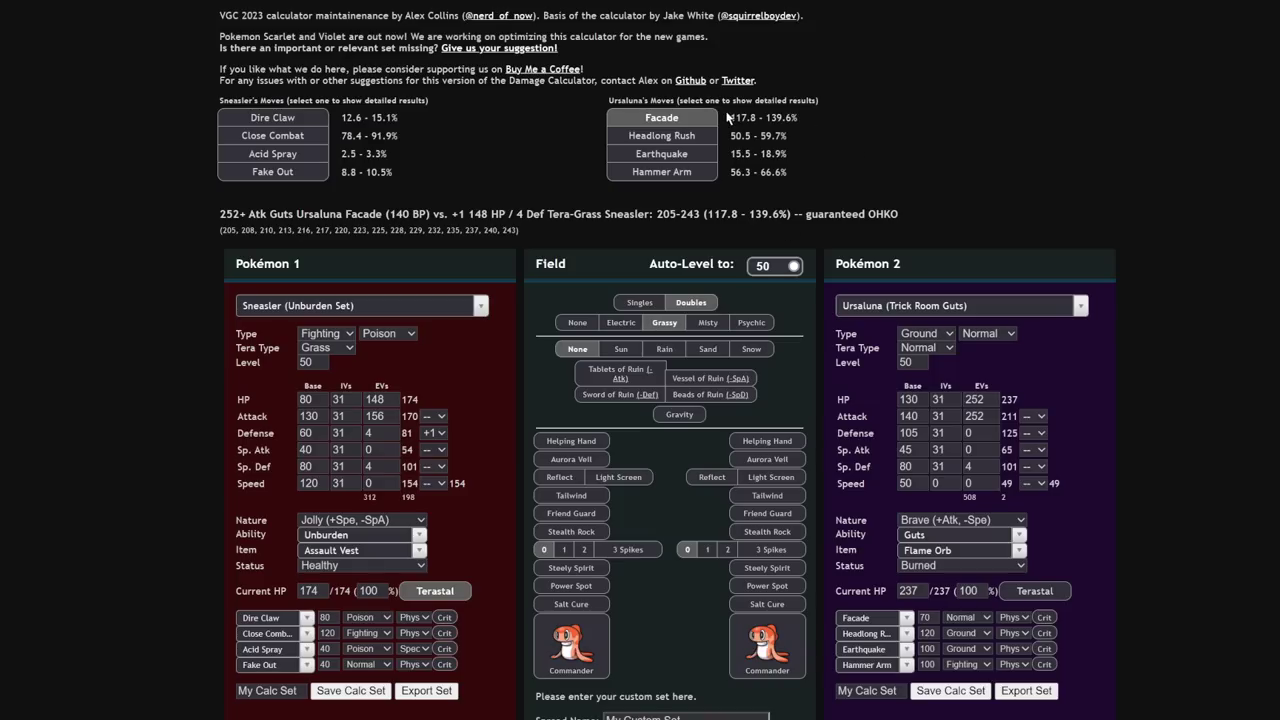
{"action": "left_click", "coordinate": [656, 158]}
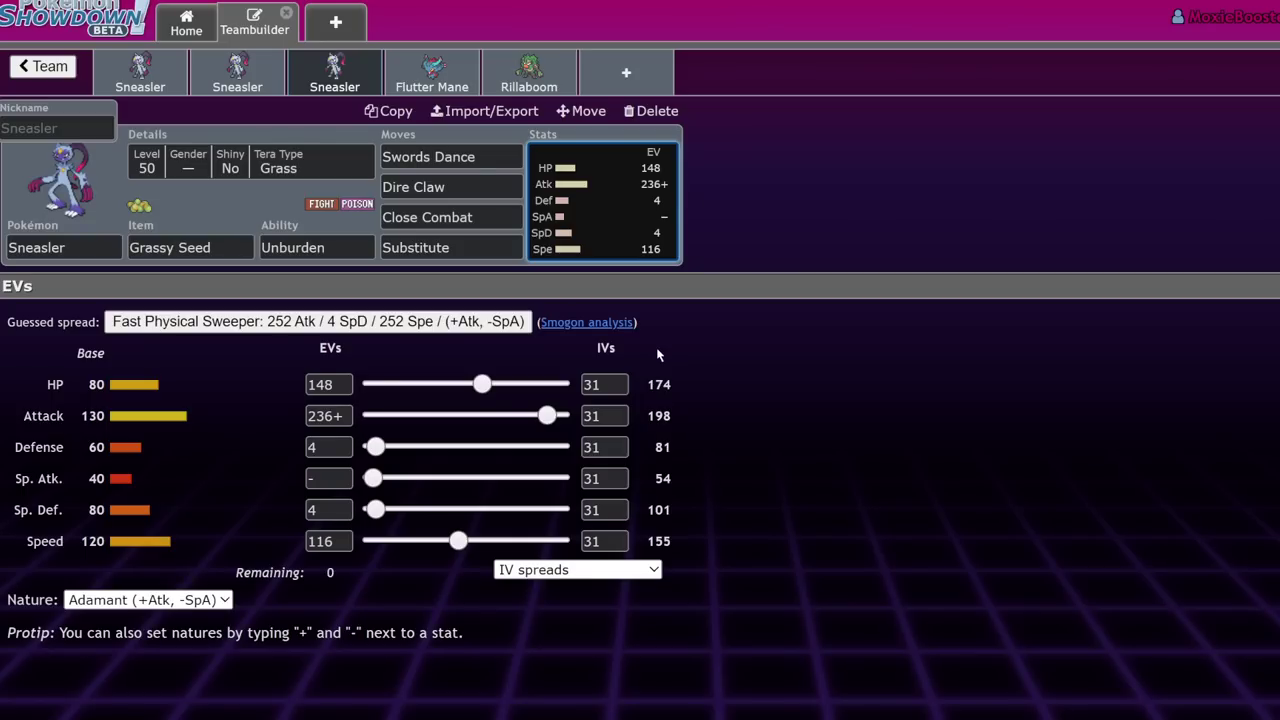
Back in the Pokémon Showdown teambuilder, compare the EV spreads of the three Sneasler sets
{"action": "left_click", "coordinate": [183, 78]}
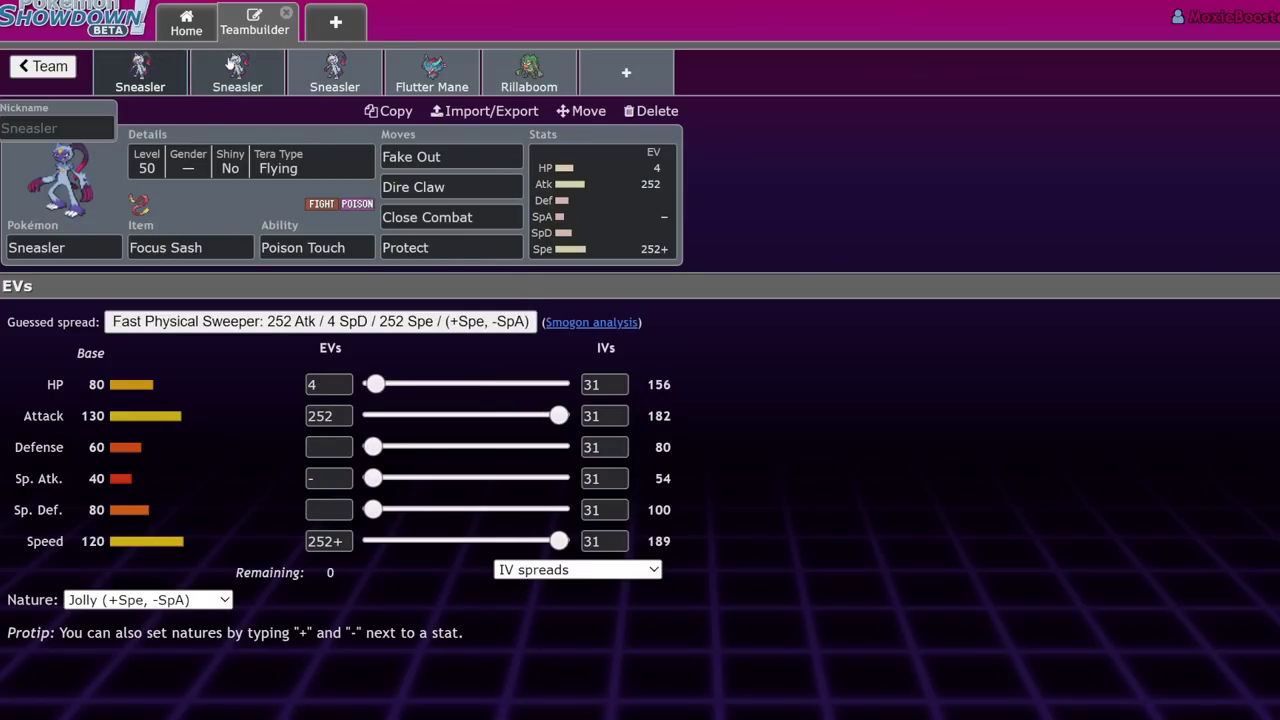
{"action": "left_click", "coordinate": [240, 78]}
{"action": "left_click", "coordinate": [331, 80]}
{"action": "left_click", "coordinate": [244, 70]}
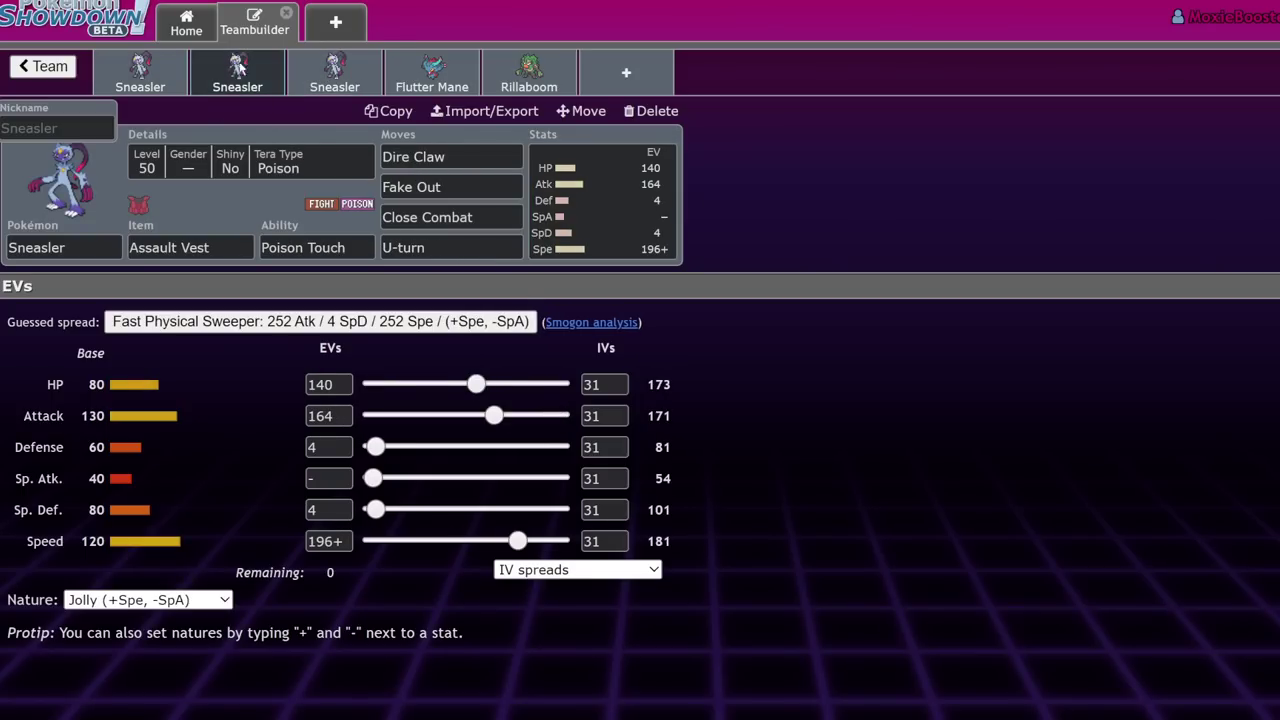
Review the EV spreads of the Grassy Seed and Focus Sash Sneaslers, and open Flutter Mane's for comparison
{"action": "left_click", "coordinate": [300, 72]}
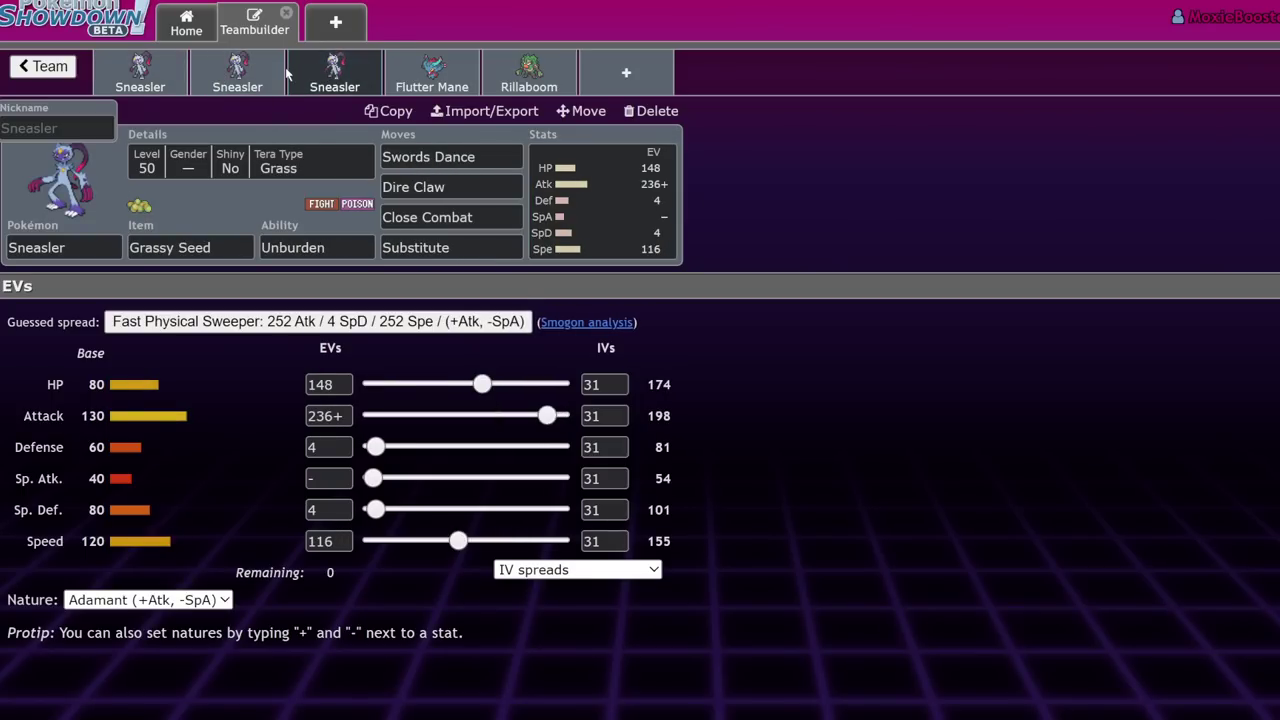
{"action": "left_click", "coordinate": [125, 78]}
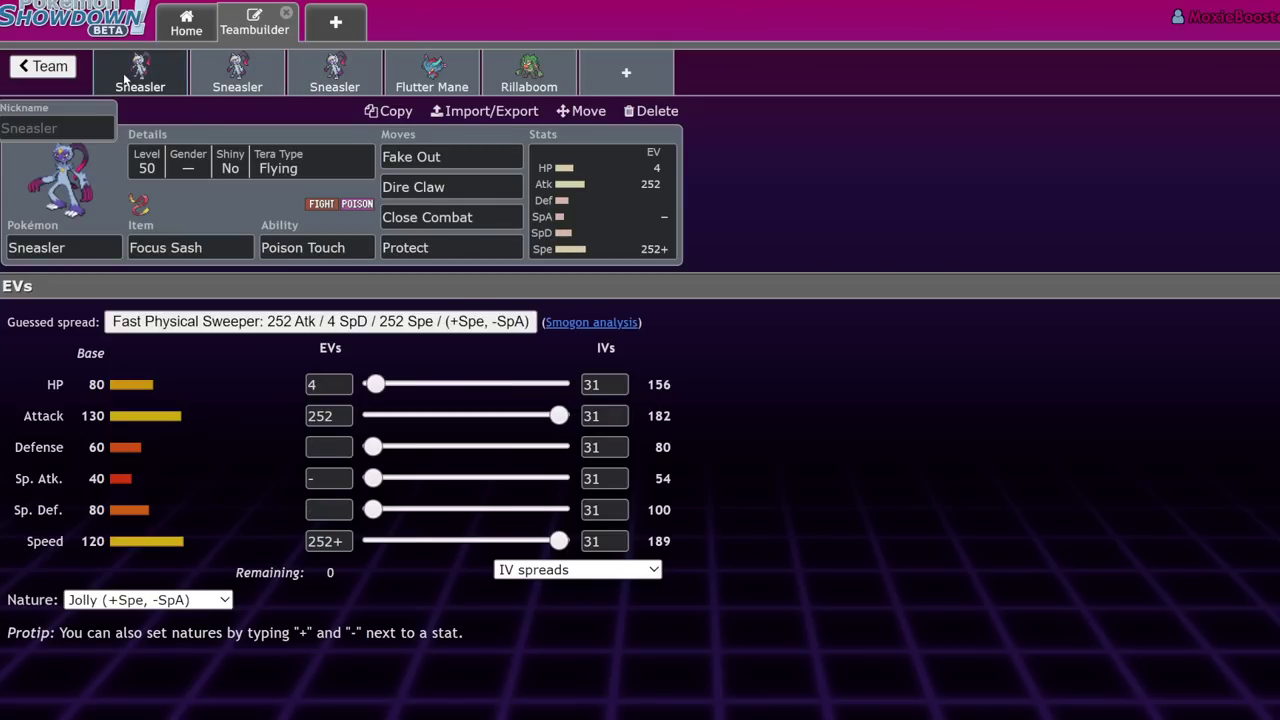
{"action": "left_click", "coordinate": [432, 72]}
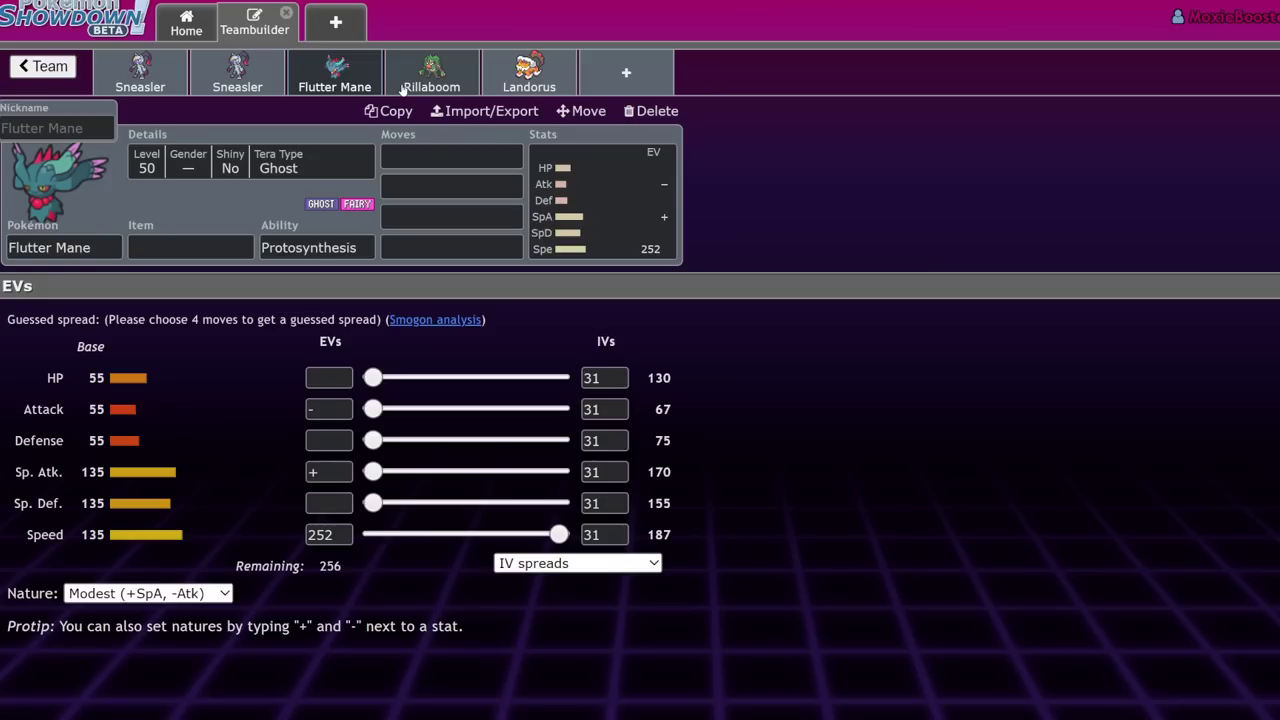
From an empty team slot, search for Ghost-type Pokémon that learn Hex and sort them by Speed
{"action": "left_click", "coordinate": [446, 158]}
{"action": "left_click", "coordinate": [651, 110]}
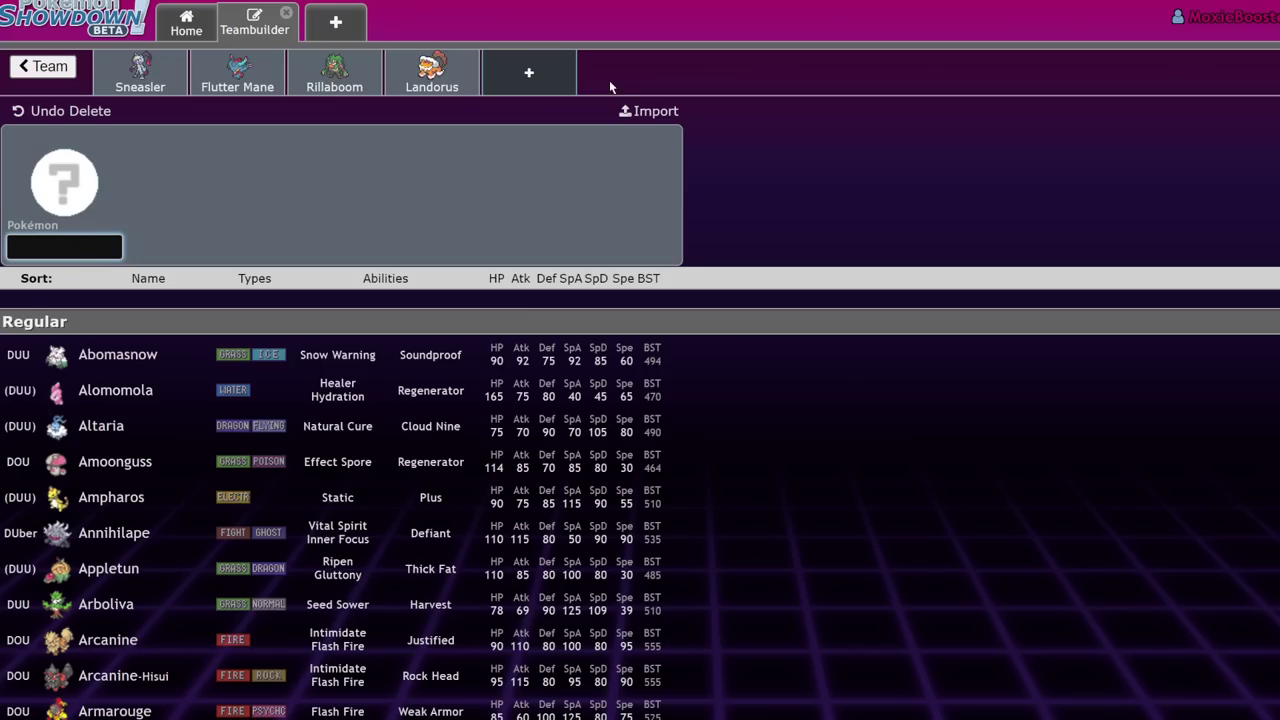
{"action": "type", "text": "ghose"}
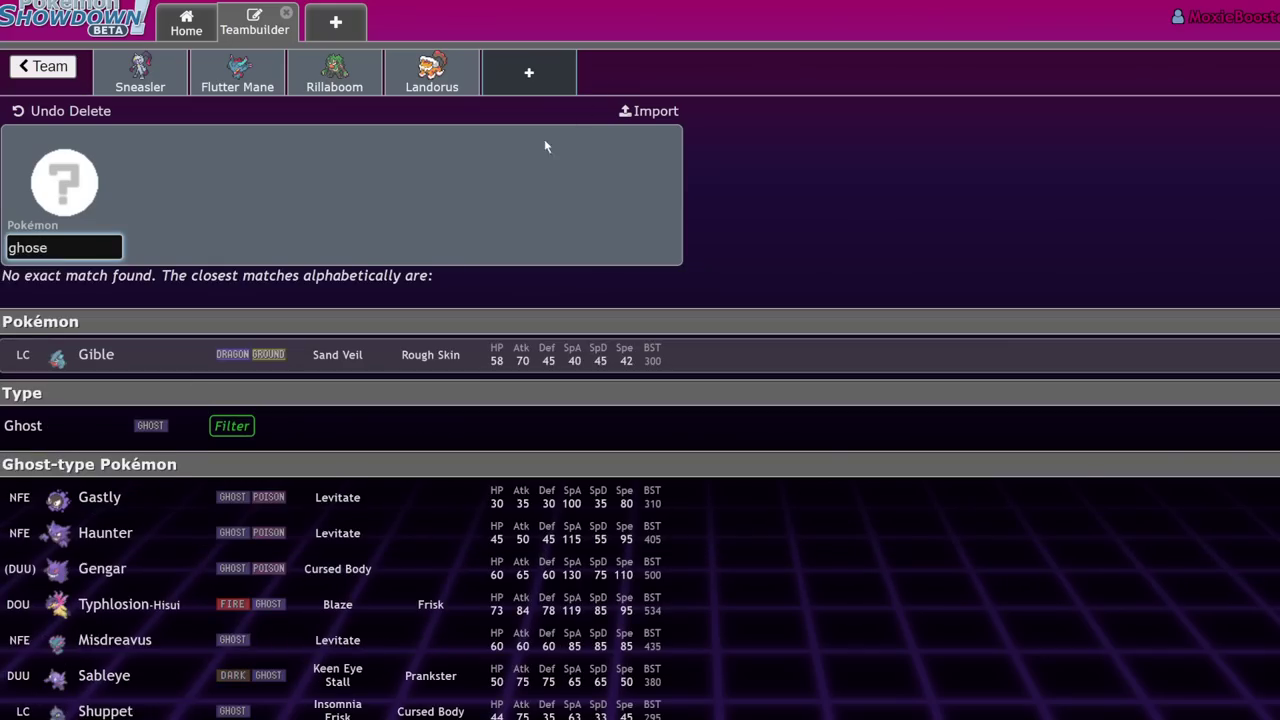
{"action": "left_click", "coordinate": [240, 426]}
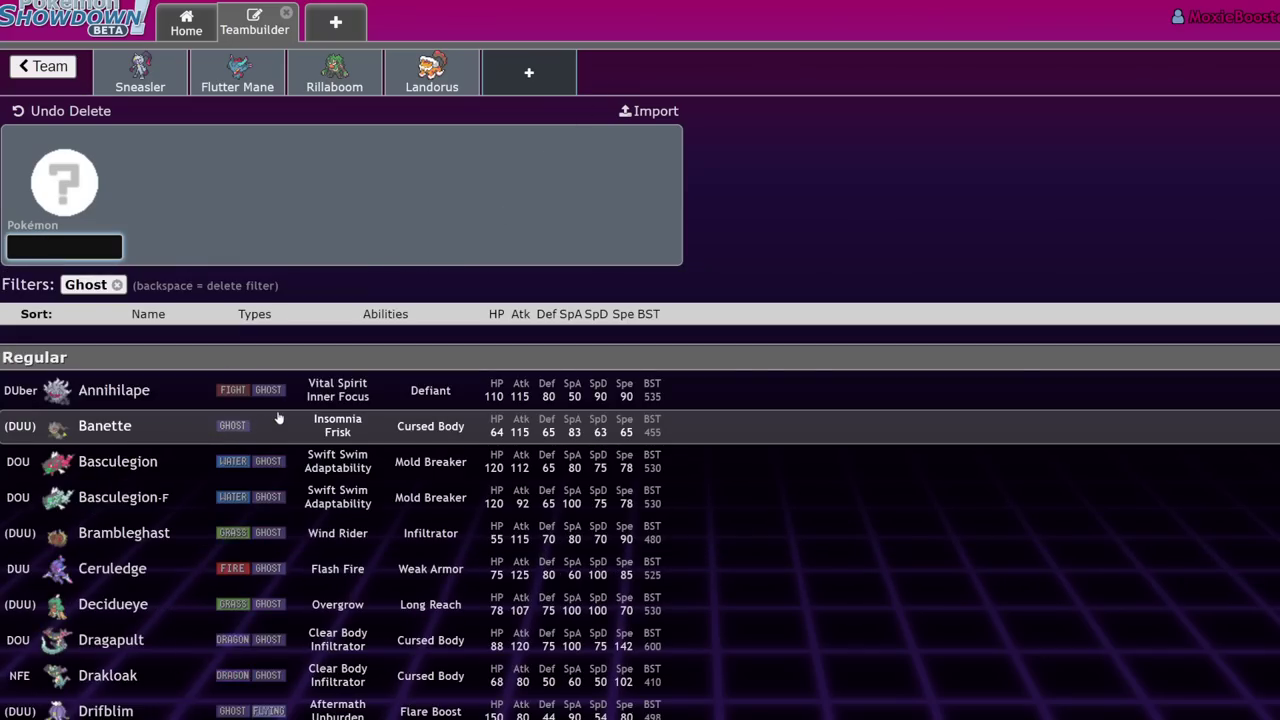
{"action": "type", "text": "hex"}
{"action": "left_click", "coordinate": [195, 357]}
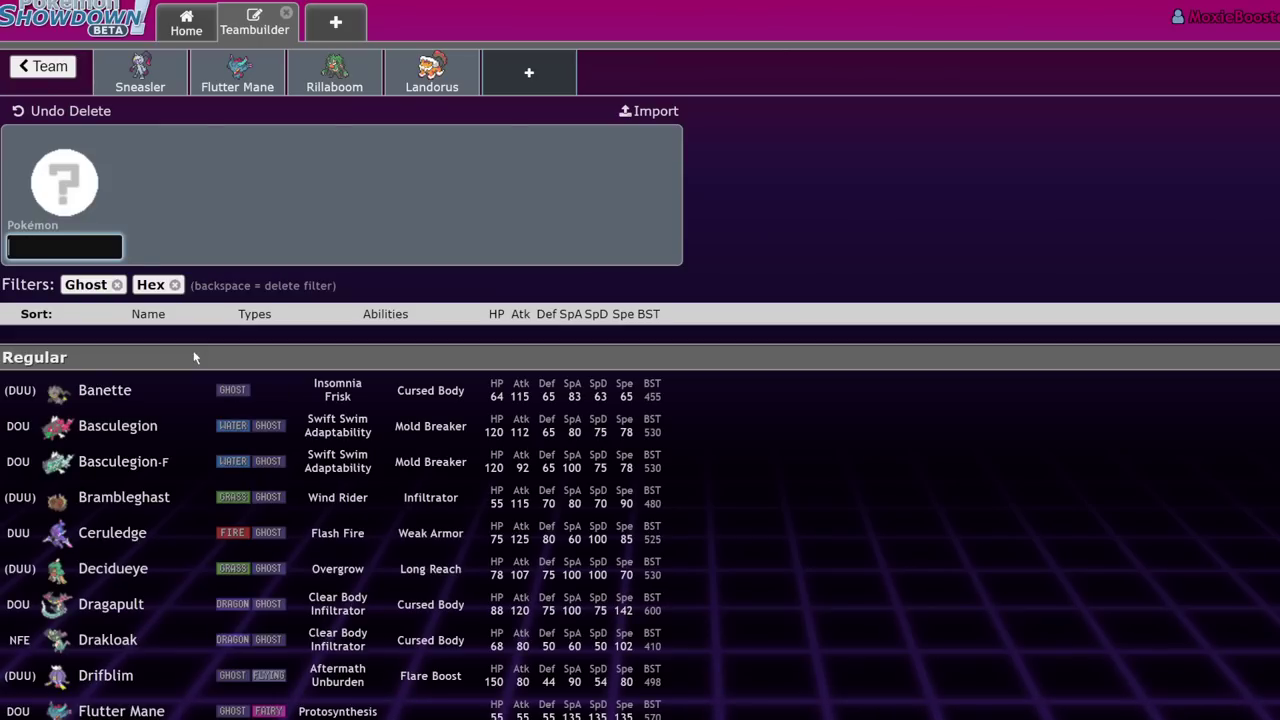
{"action": "left_click", "coordinate": [622, 315]}
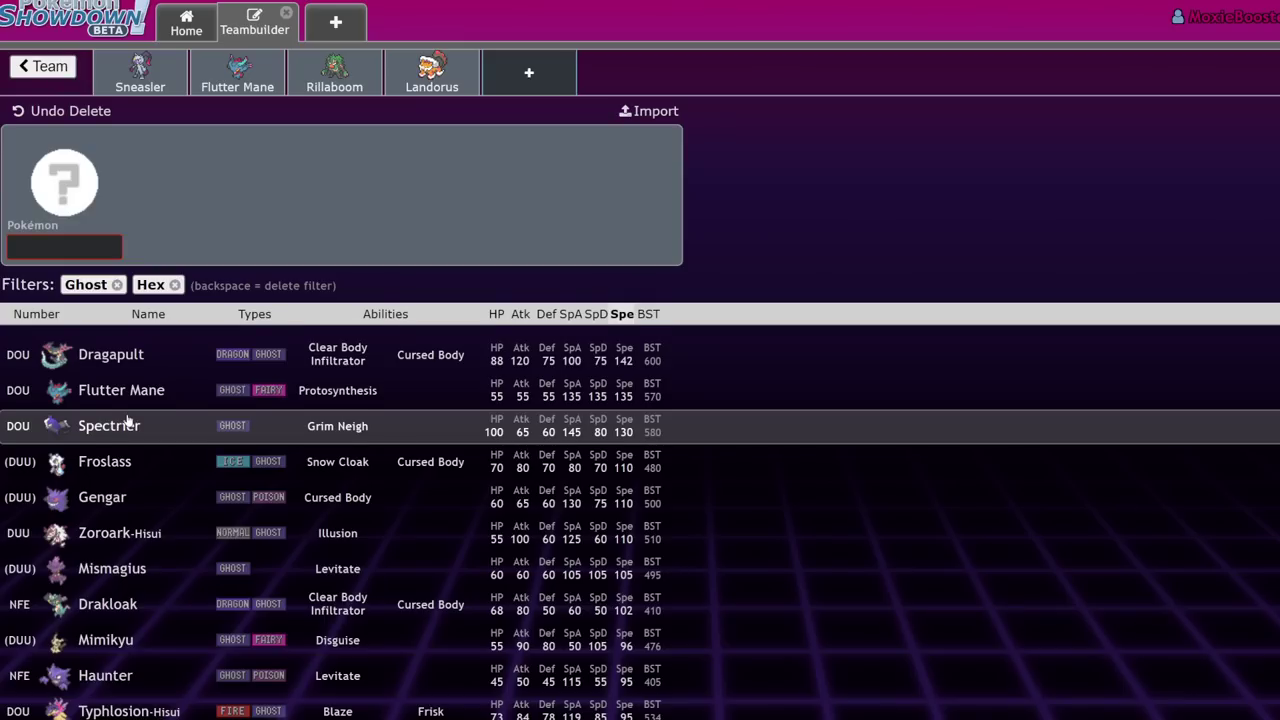
{"action": "scroll", "coordinate": [128, 420], "scroll_direction": "down", "scroll_amount": 1}
{"action": "scroll", "coordinate": [126, 423], "scroll_direction": "up", "scroll_amount": 1}
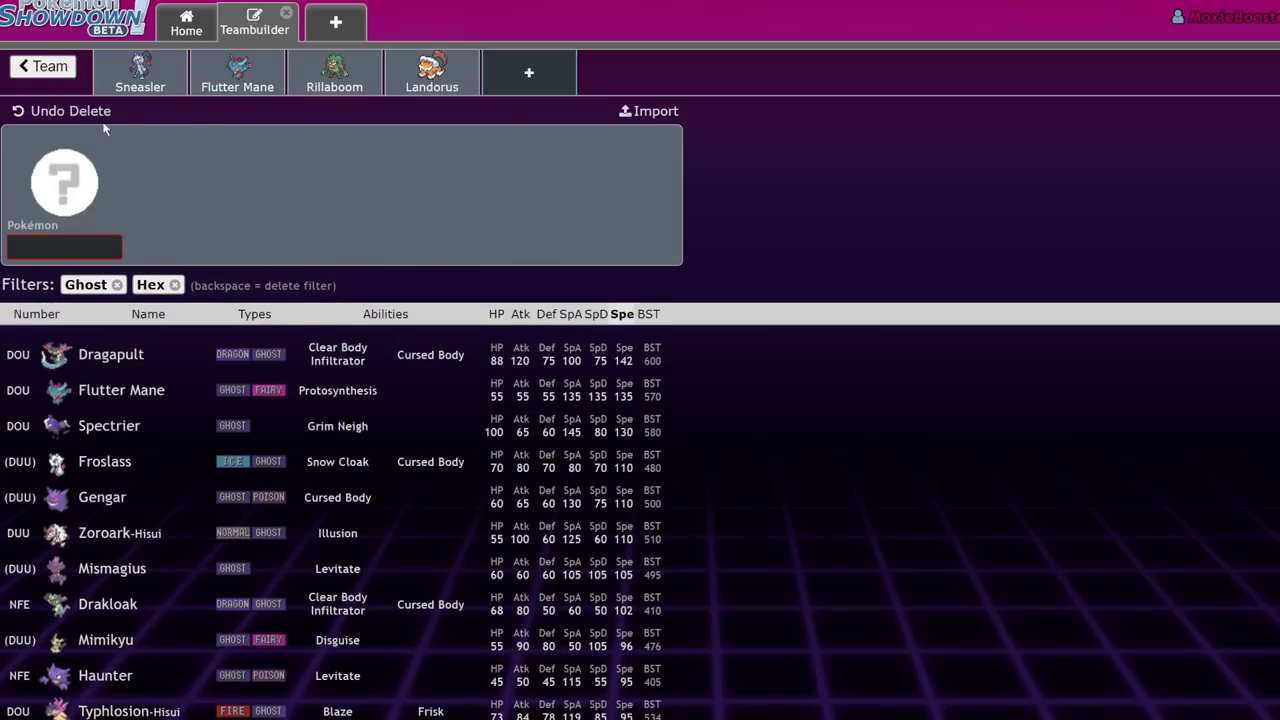
Review the Grassy Seed Sneasler alongside Flutter Mane, examining the descriptions of Unburden and Protosynthesis
{"action": "left_click", "coordinate": [234, 82]}
{"action": "left_click", "coordinate": [225, 85]}
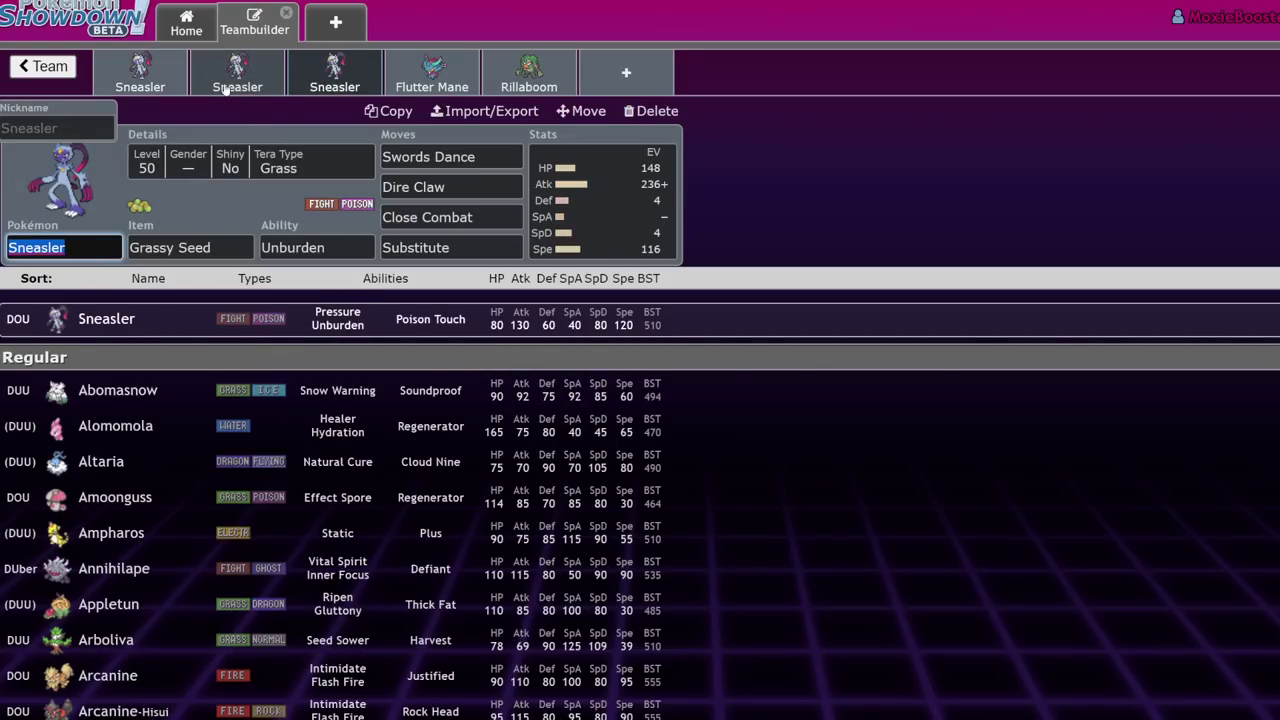
{"action": "left_click", "coordinate": [399, 84]}
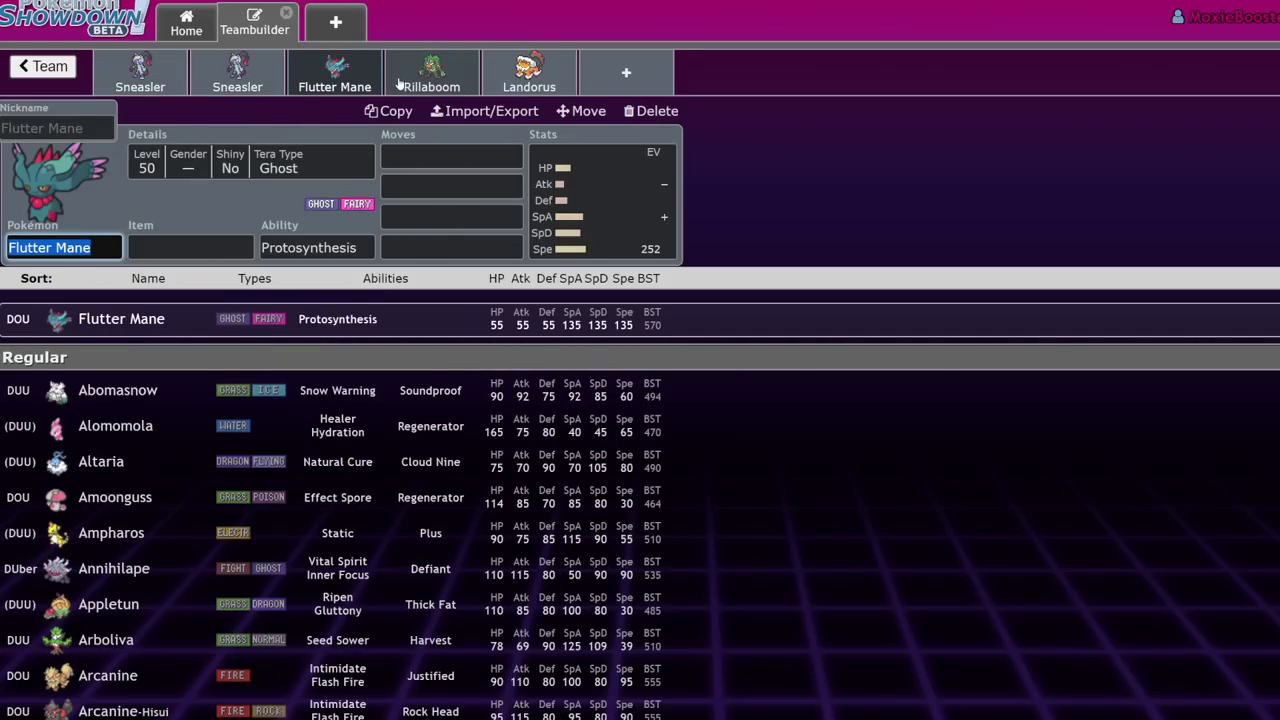
{"action": "left_click", "coordinate": [155, 88]}
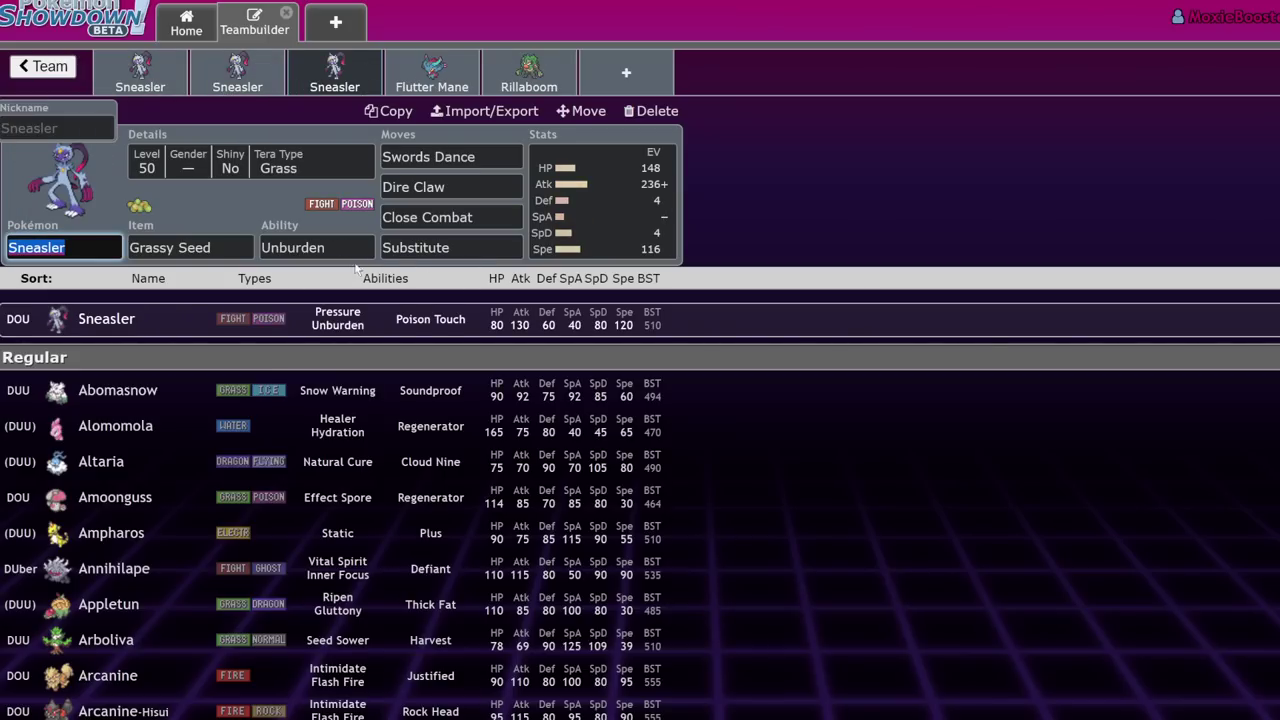
{"action": "left_click", "coordinate": [340, 247]}
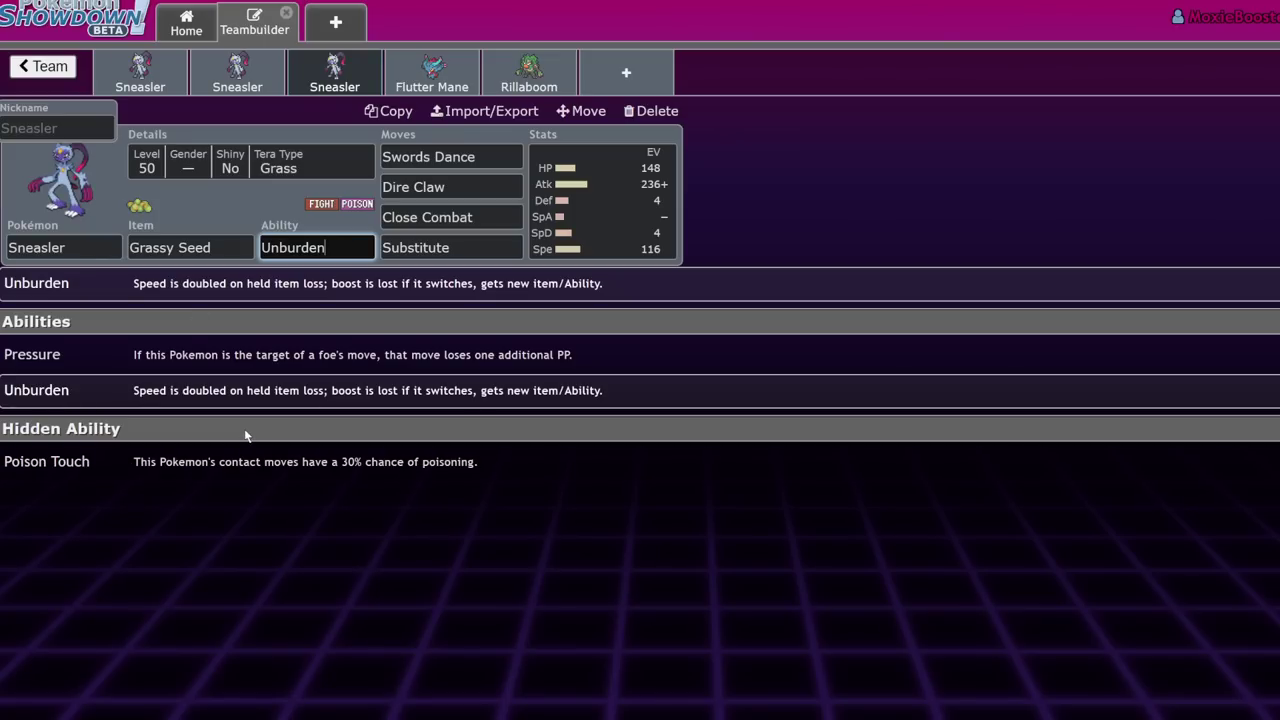
{"action": "left_click", "coordinate": [432, 75]}
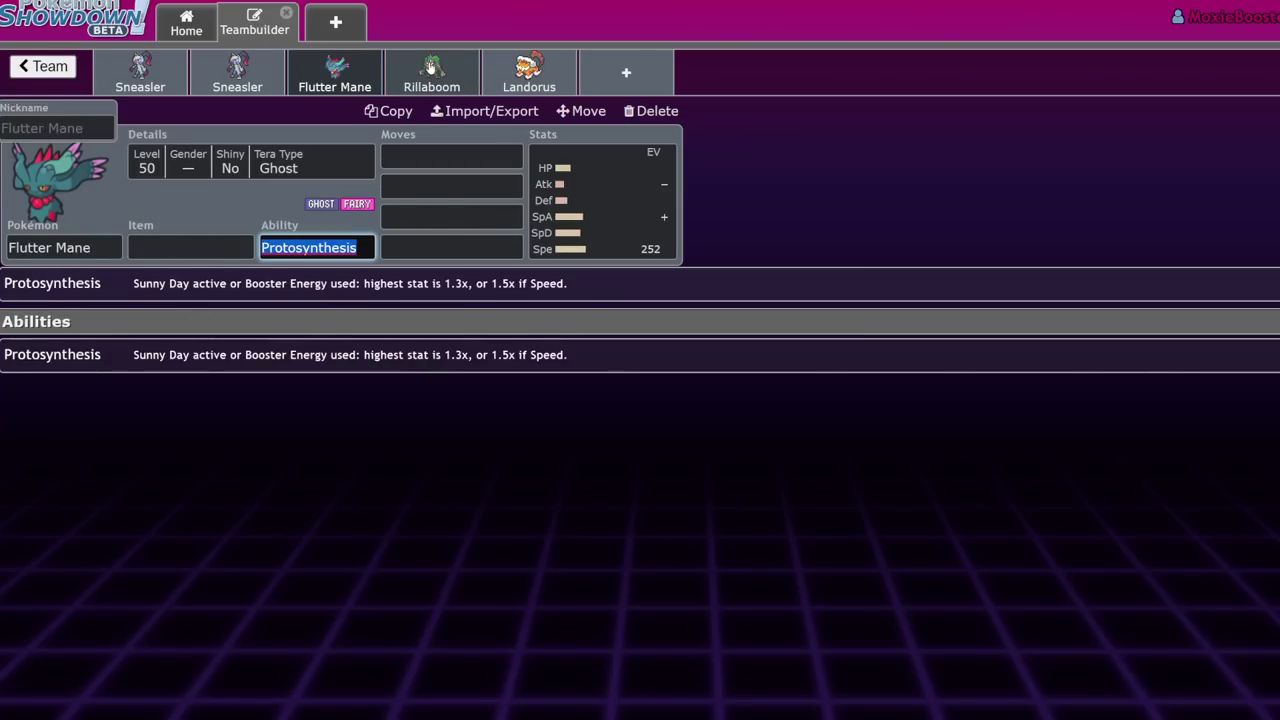
{"action": "left_click", "coordinate": [232, 72]}
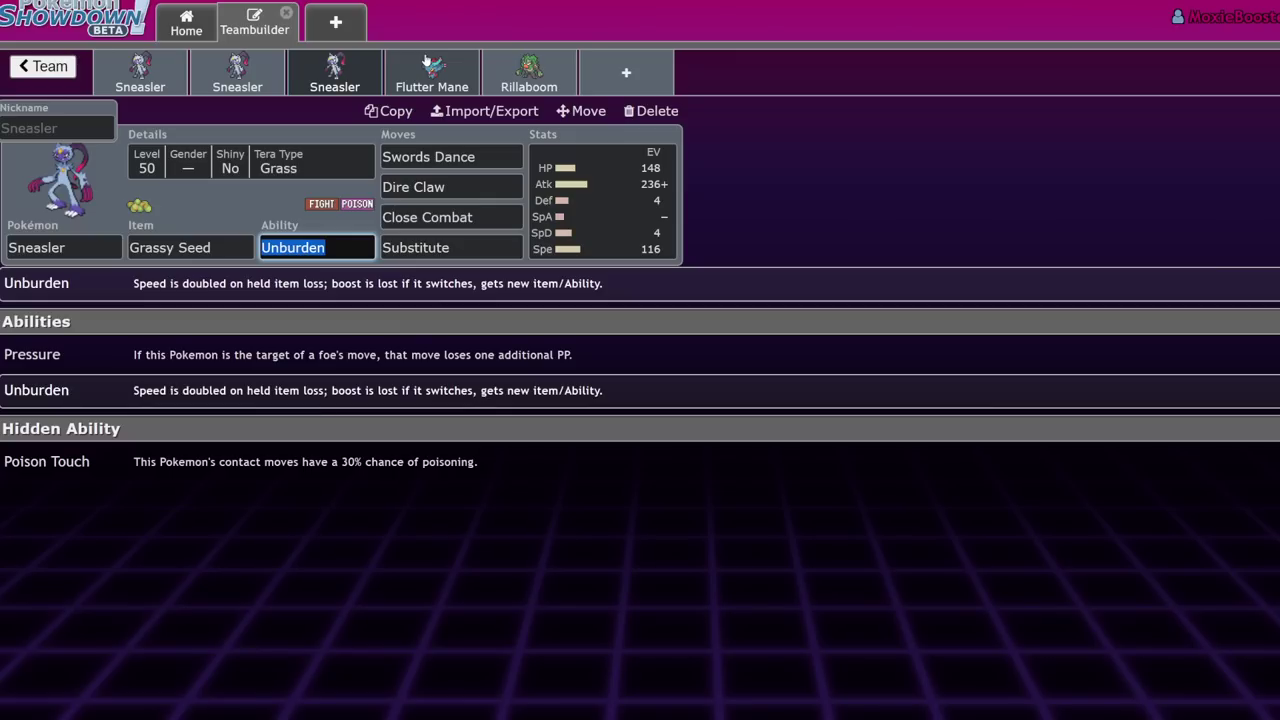
{"action": "left_click", "coordinate": [427, 63]}
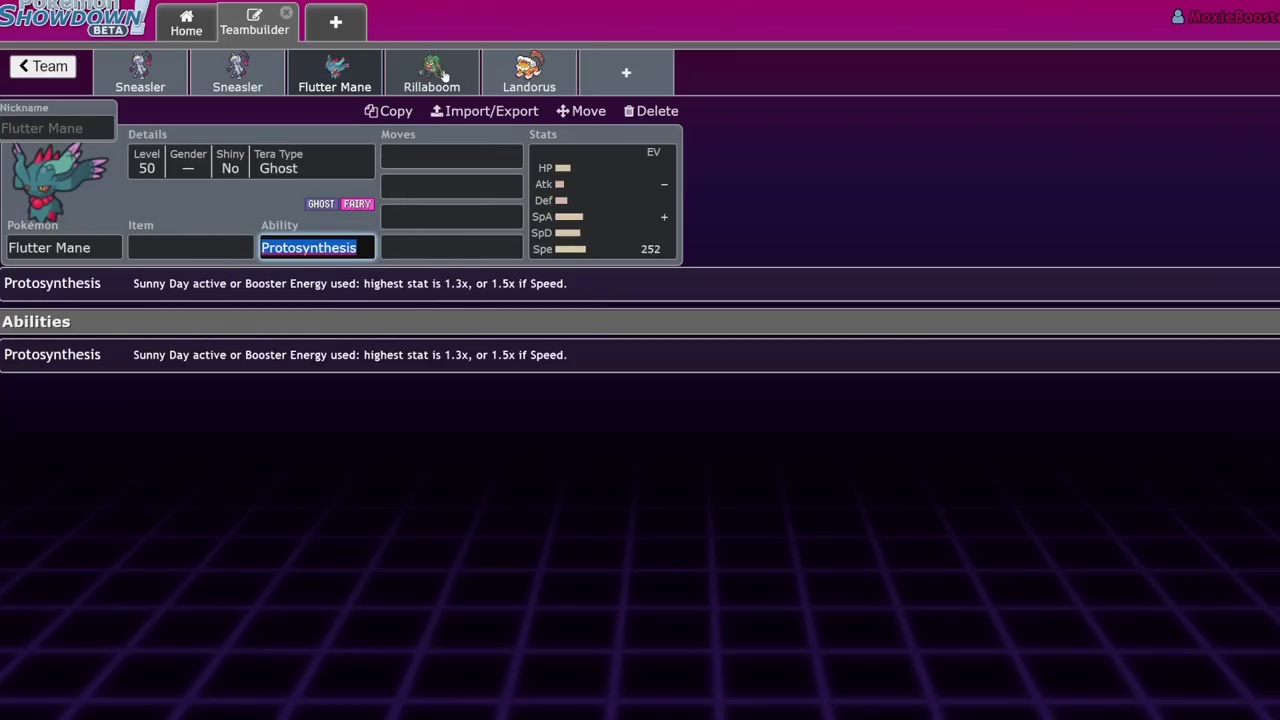
Give Rillaboom the moves Wood Hammer and U-turn
{"action": "left_click", "coordinate": [445, 77]}
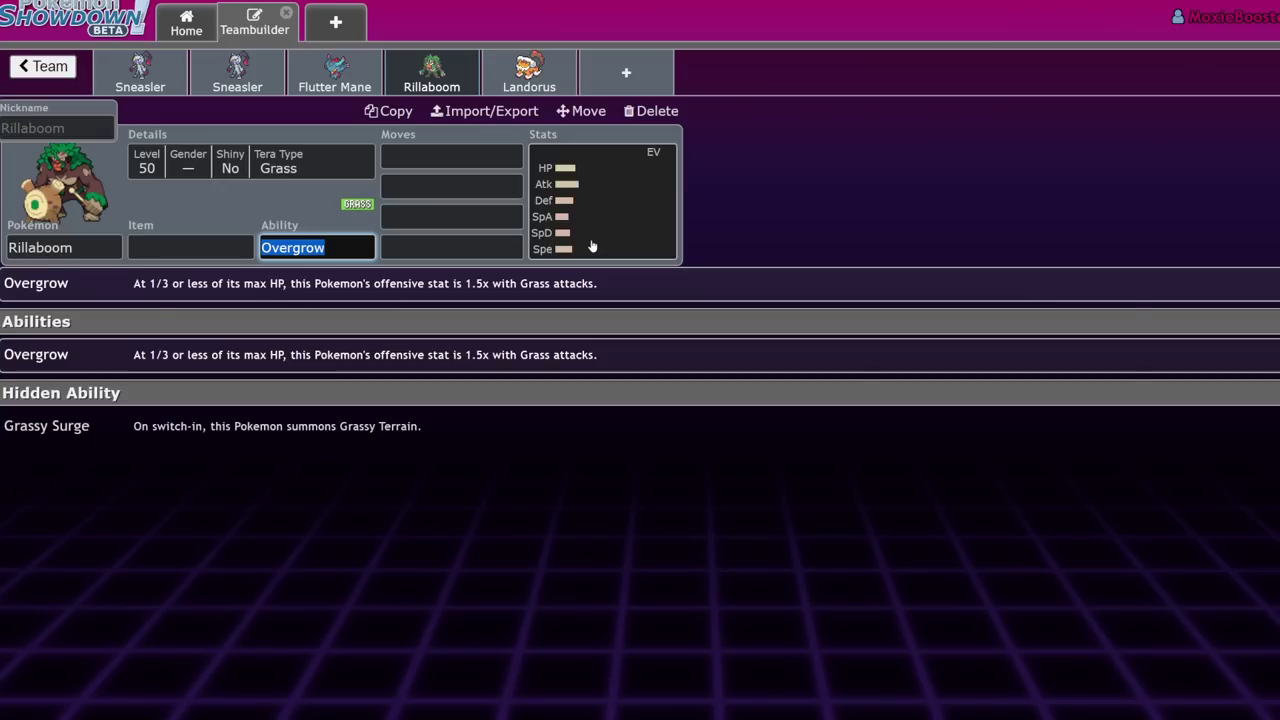
{"action": "left_click", "coordinate": [457, 153]}
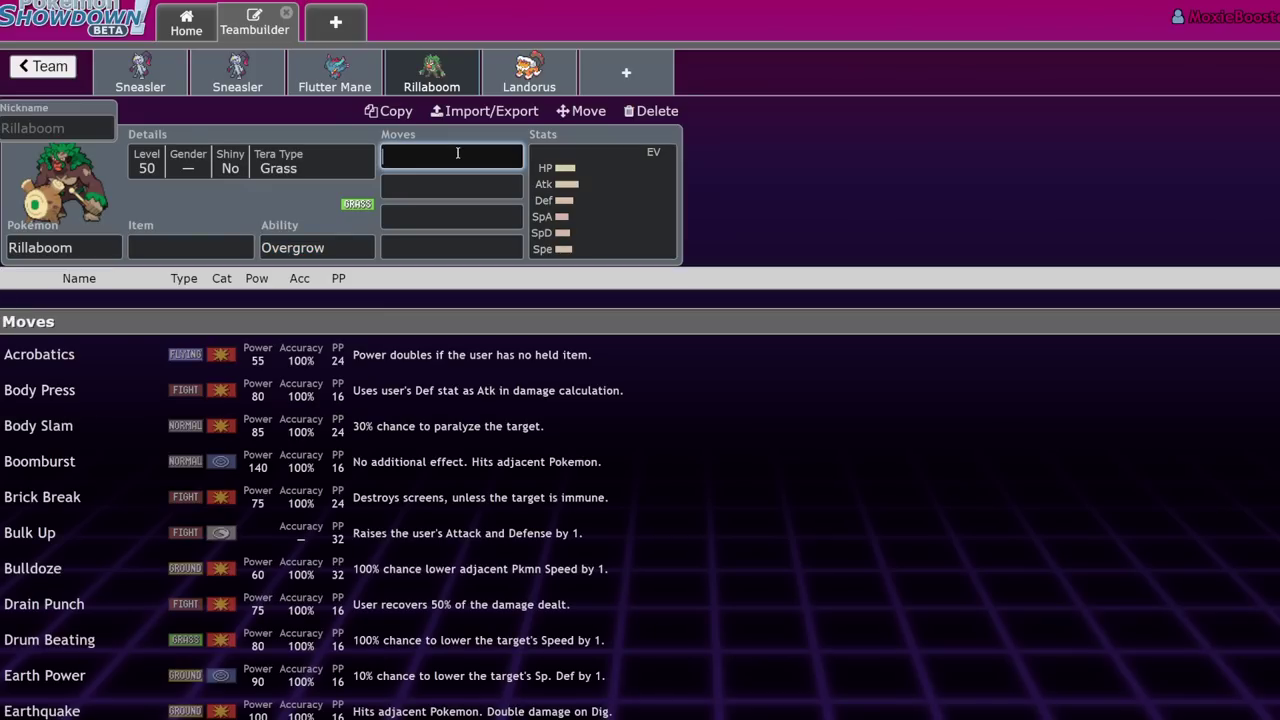
{"action": "type", "text": "wood"}
{"action": "key", "text": "Return"}
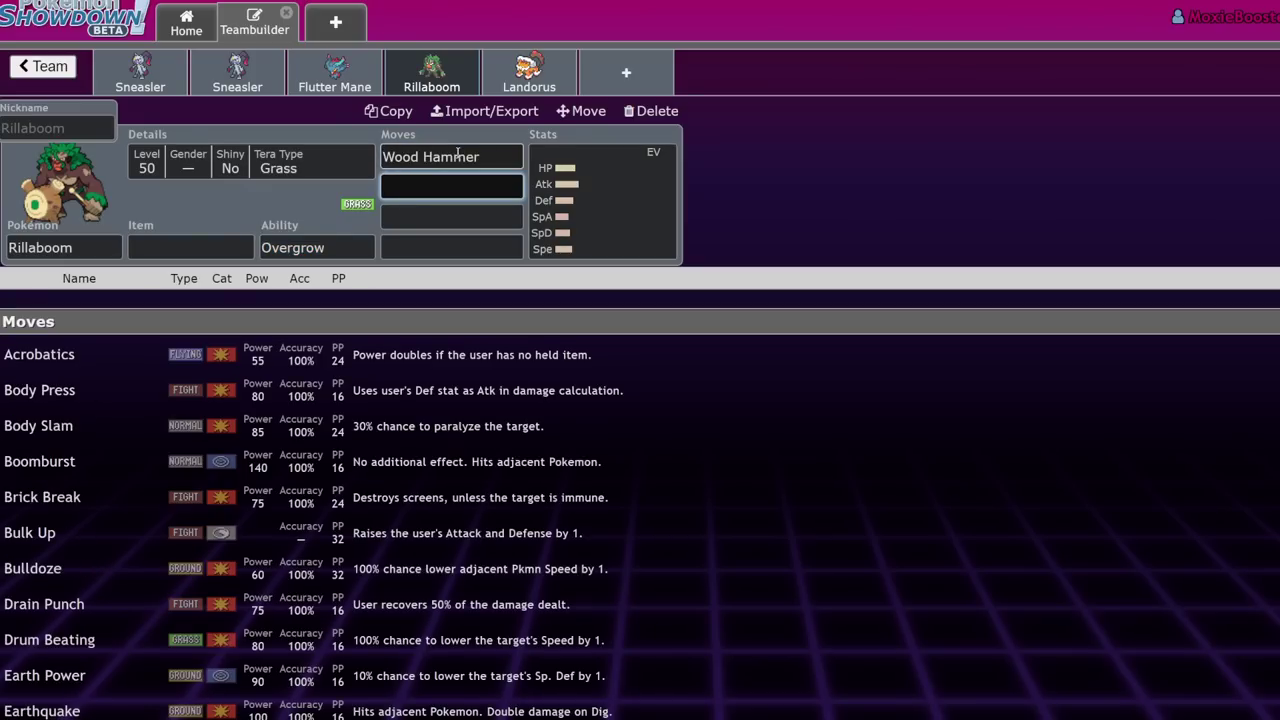
{"action": "type", "text": "u"}
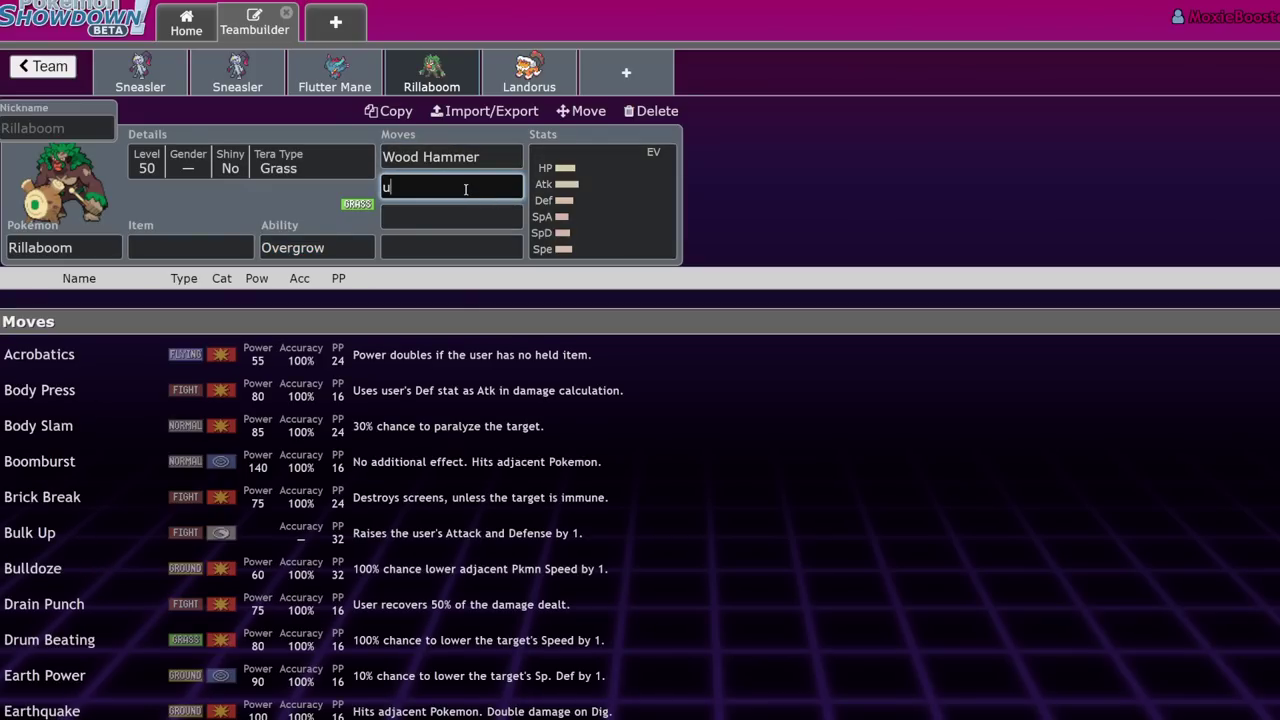
{"action": "key", "text": "Return"}
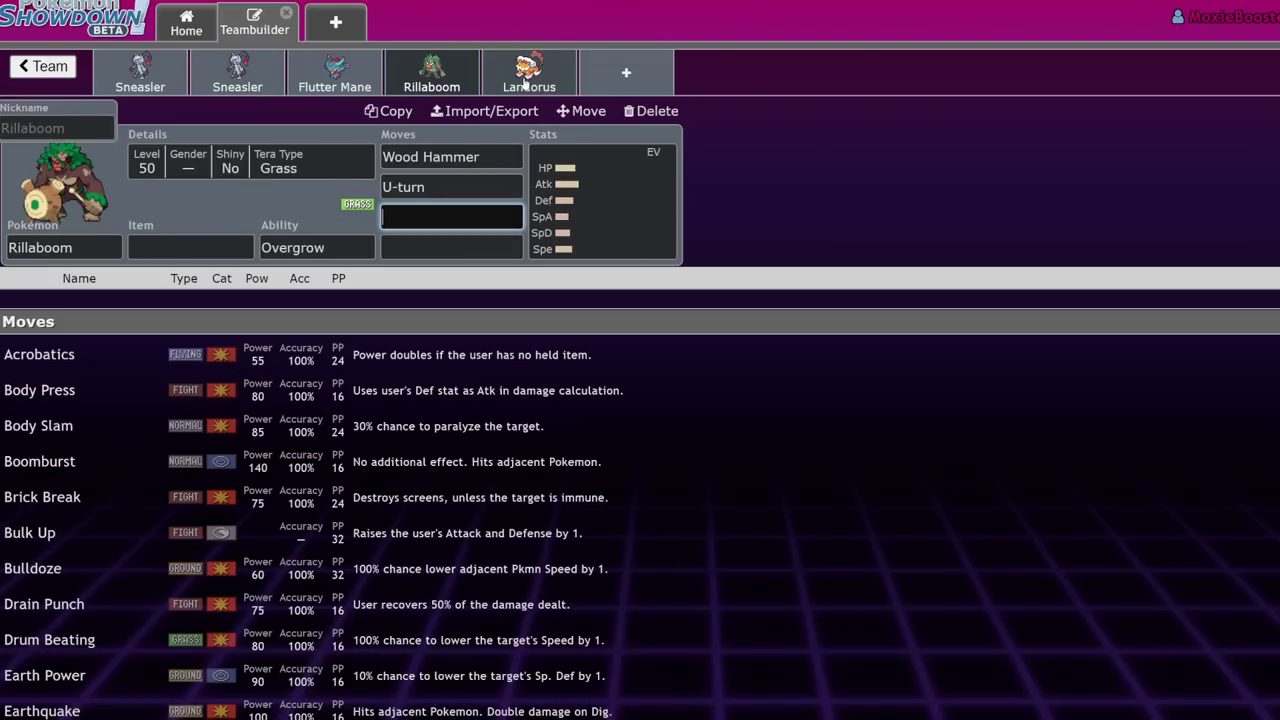
Review Landorus-Therian and add the regular Landorus form to the team in a new slot
{"action": "left_click", "coordinate": [524, 84]}
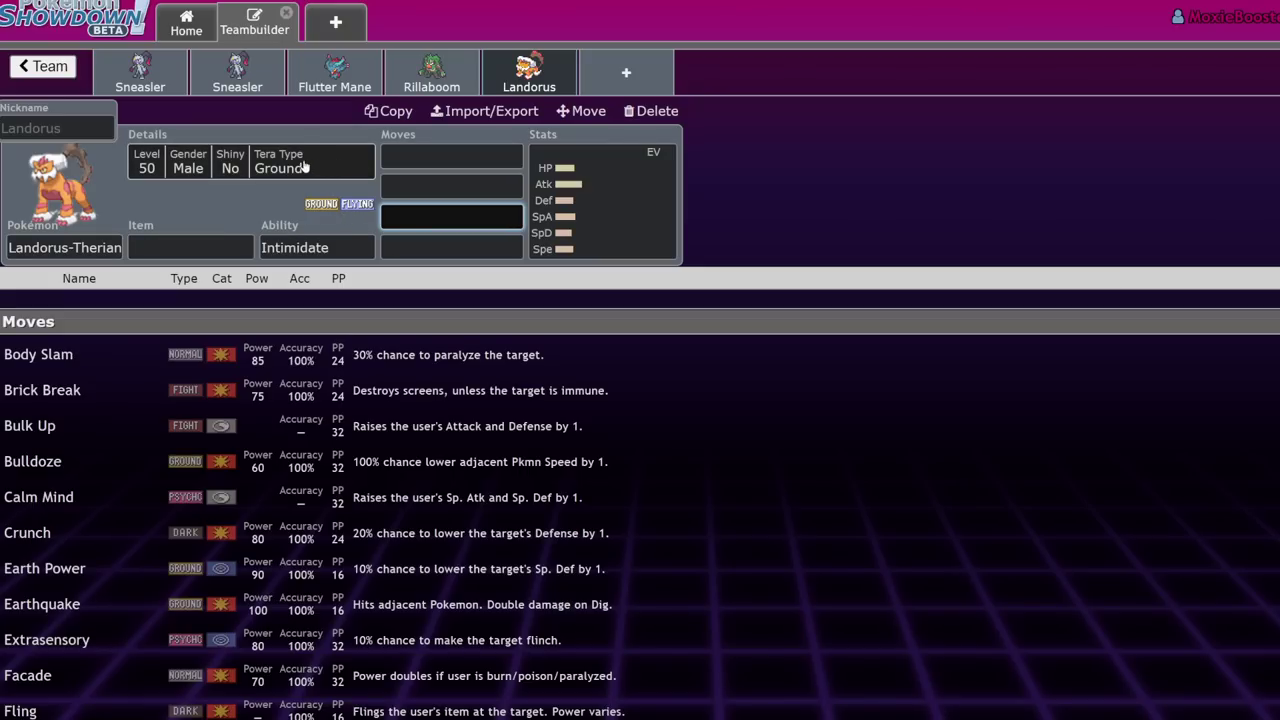
{"action": "left_click", "coordinate": [651, 111]}
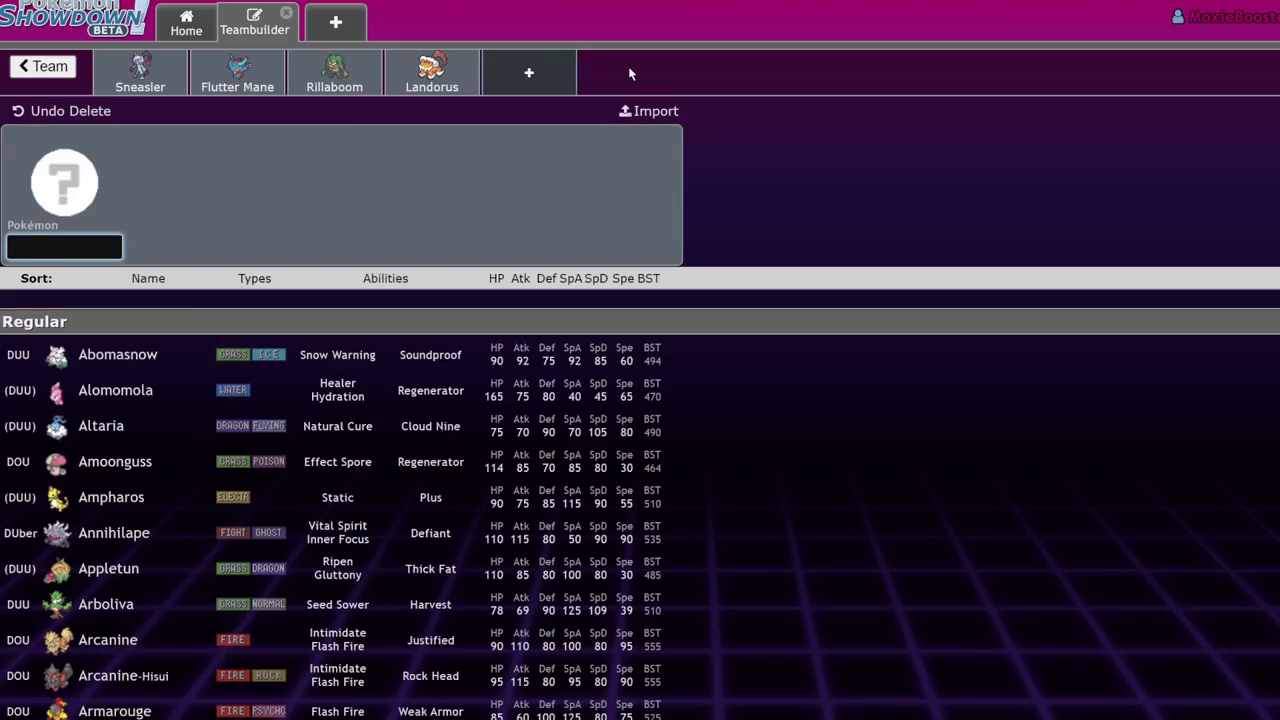
{"action": "type", "text": "land"}
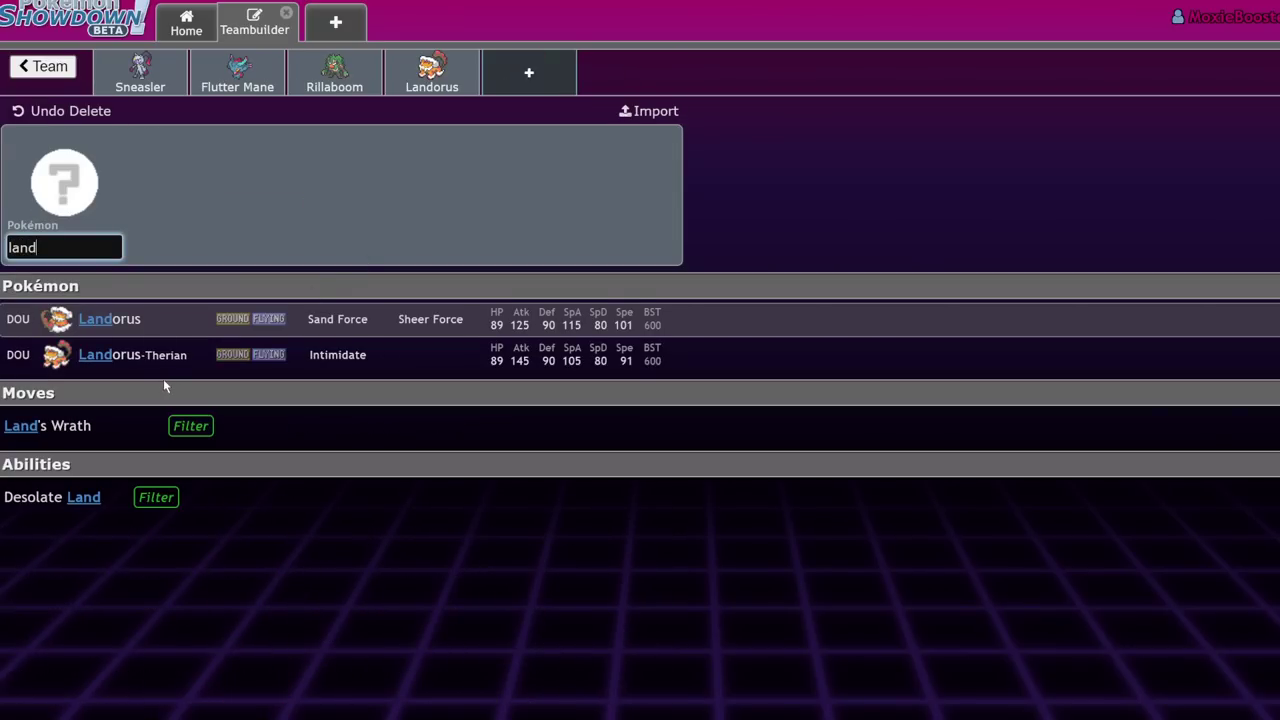
{"action": "left_click", "coordinate": [171, 320]}
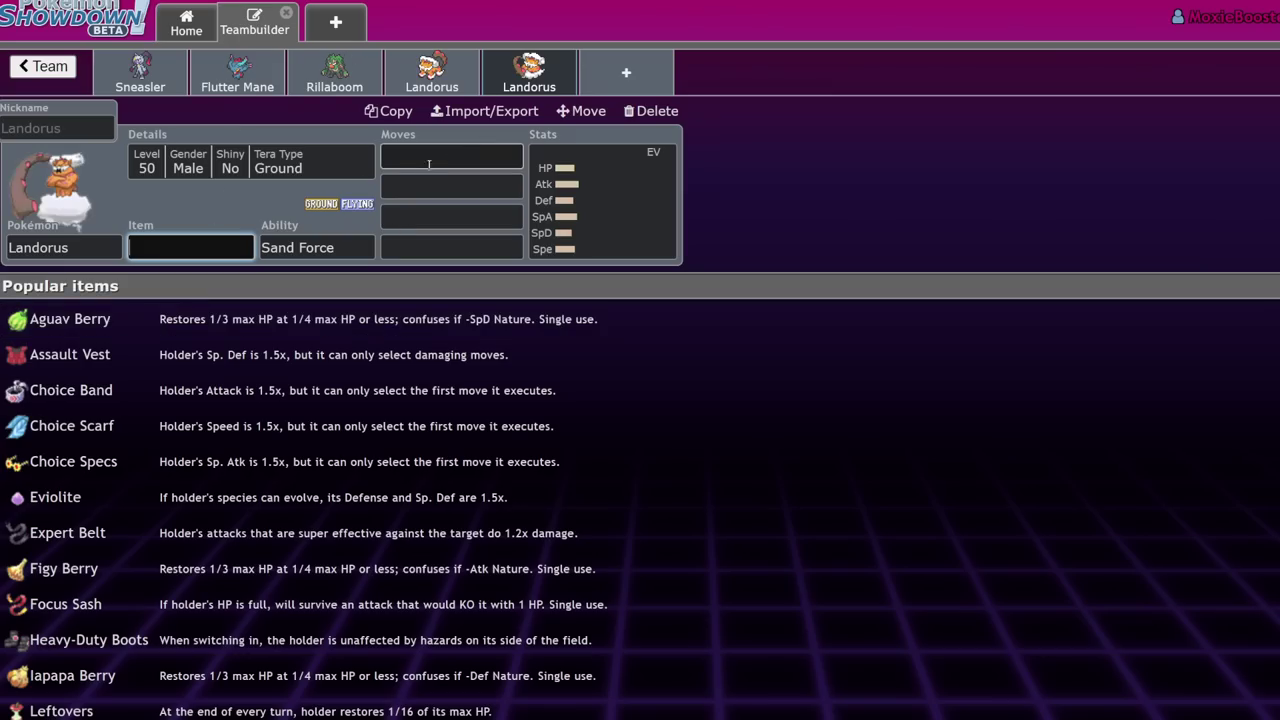
Give the regular Landorus a Life Orb, the Sheer Force ability, and the moves Earth Power and Sandsear Storm
{"action": "type", "text": "life"}
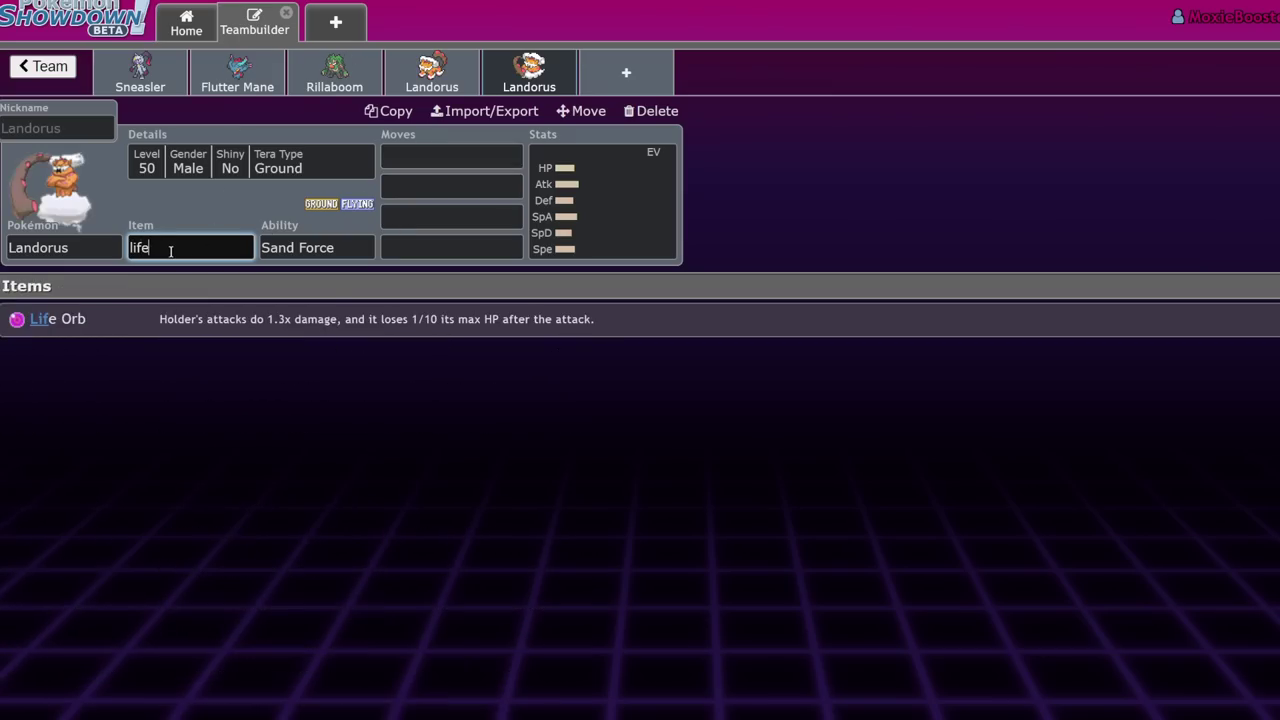
{"action": "key", "text": "Return"}
{"action": "left_click", "coordinate": [447, 157]}
{"action": "type", "text": "ea"}
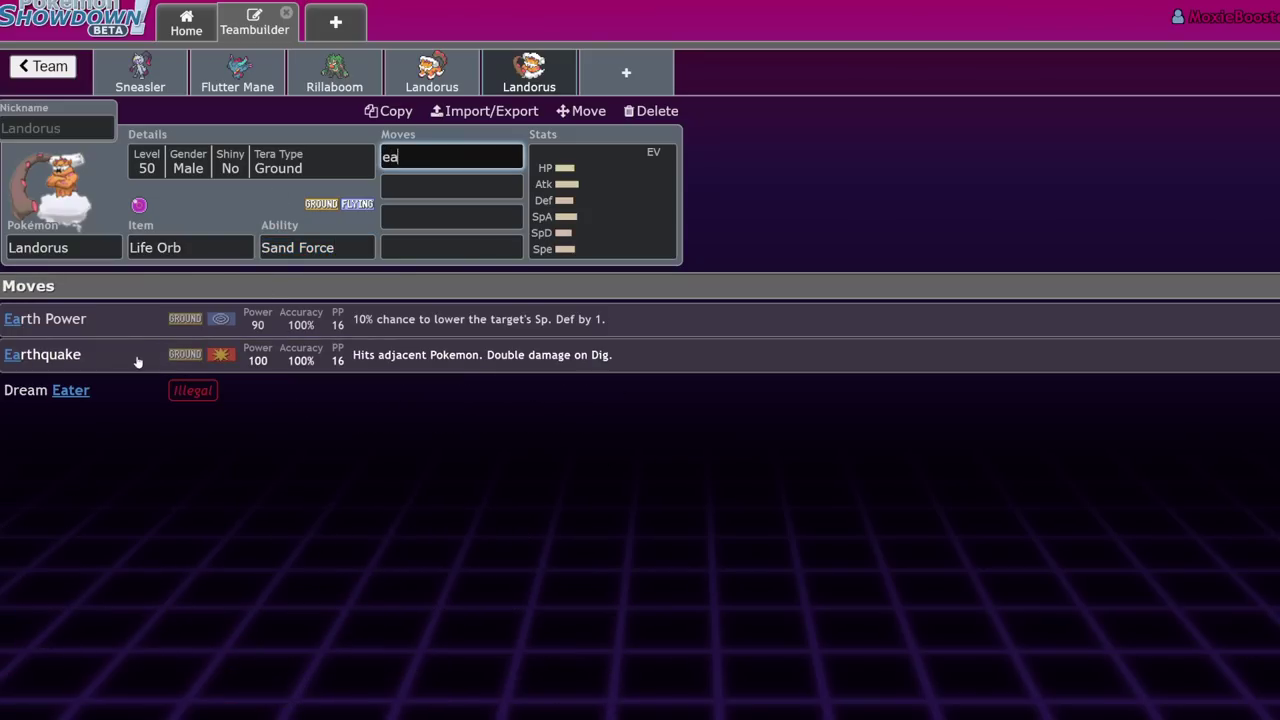
{"action": "left_click", "coordinate": [157, 323]}
{"action": "left_click", "coordinate": [73, 446]}
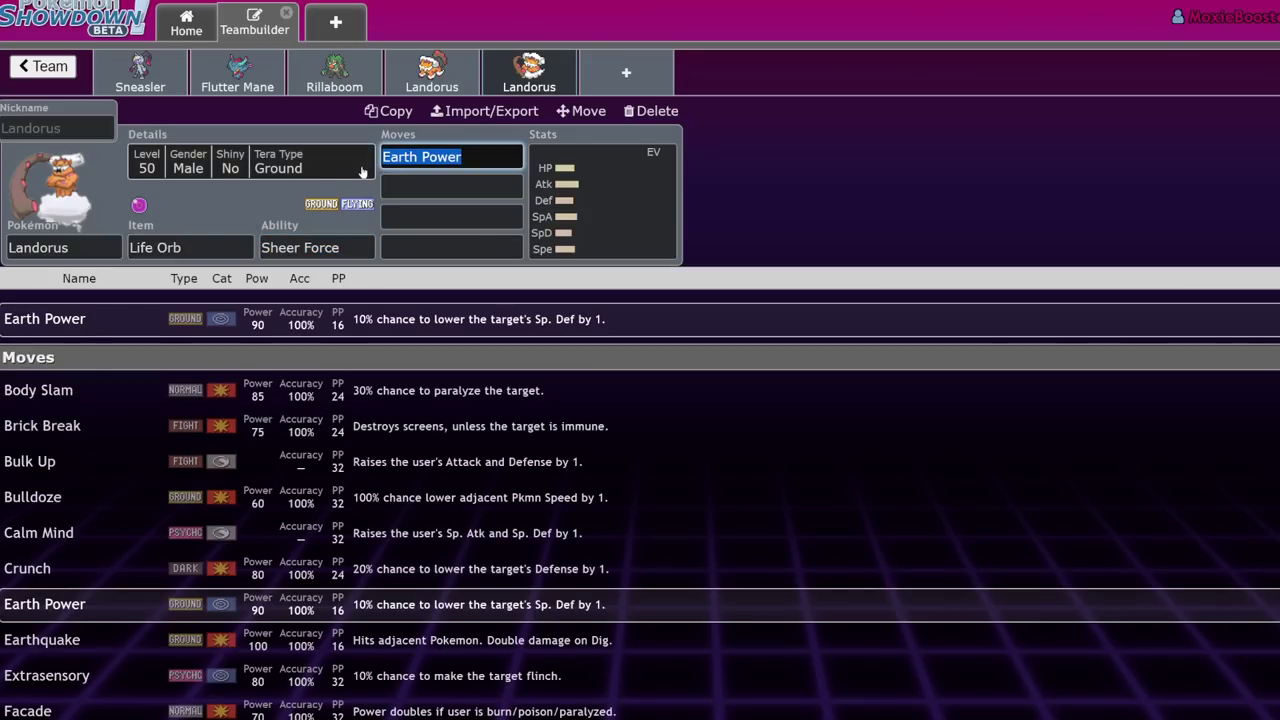
{"action": "key", "text": "Tab"}
{"action": "type", "text": "sa"}
{"action": "left_click", "coordinate": [184, 325]}
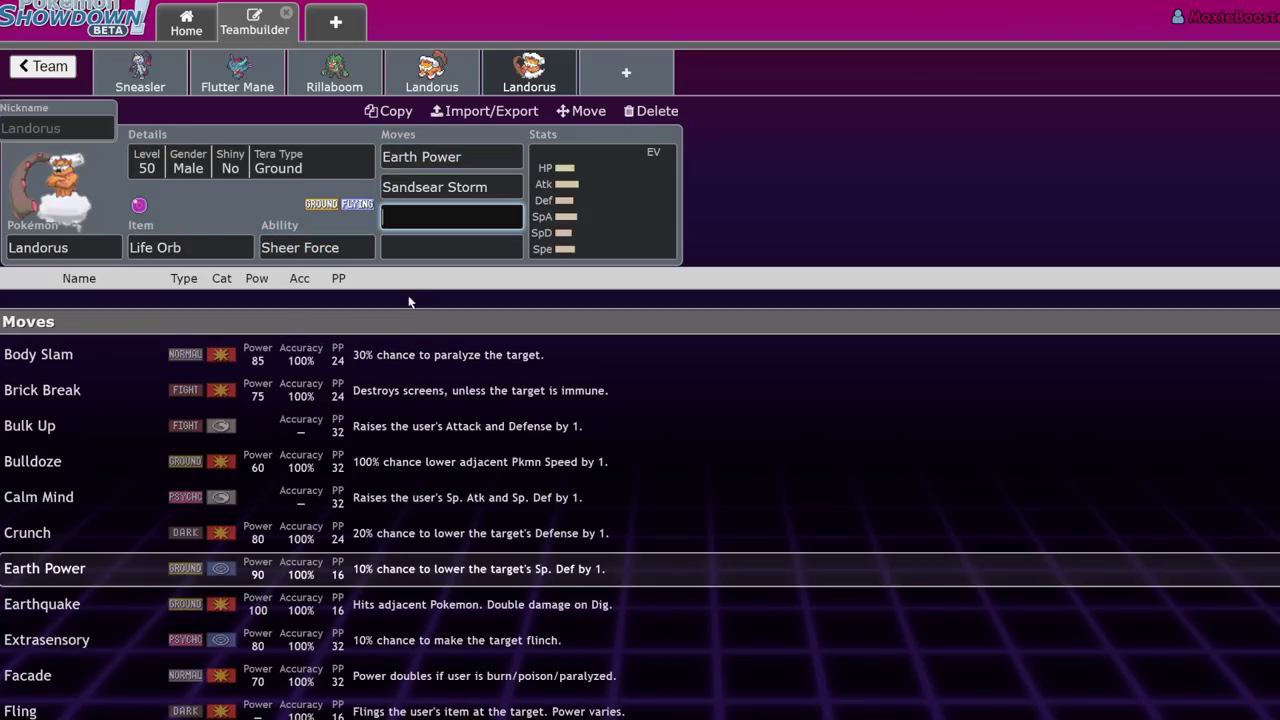
Filter the available Pokémon by the Defiant ability and add Thundurus to the team
{"action": "left_click", "coordinate": [626, 72]}
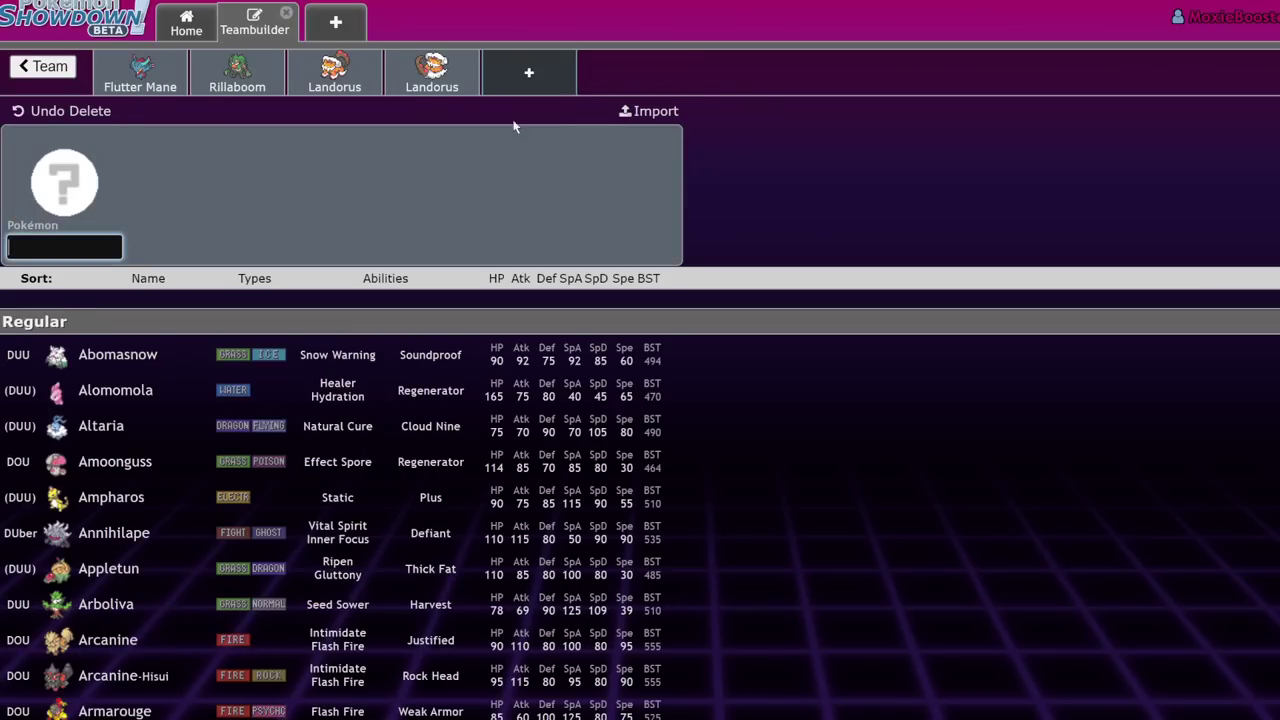
{"action": "scroll", "coordinate": [365, 435], "scroll_direction": "down", "scroll_amount": 10}
{"action": "scroll", "coordinate": [365, 433], "scroll_direction": "down", "scroll_amount": 3}
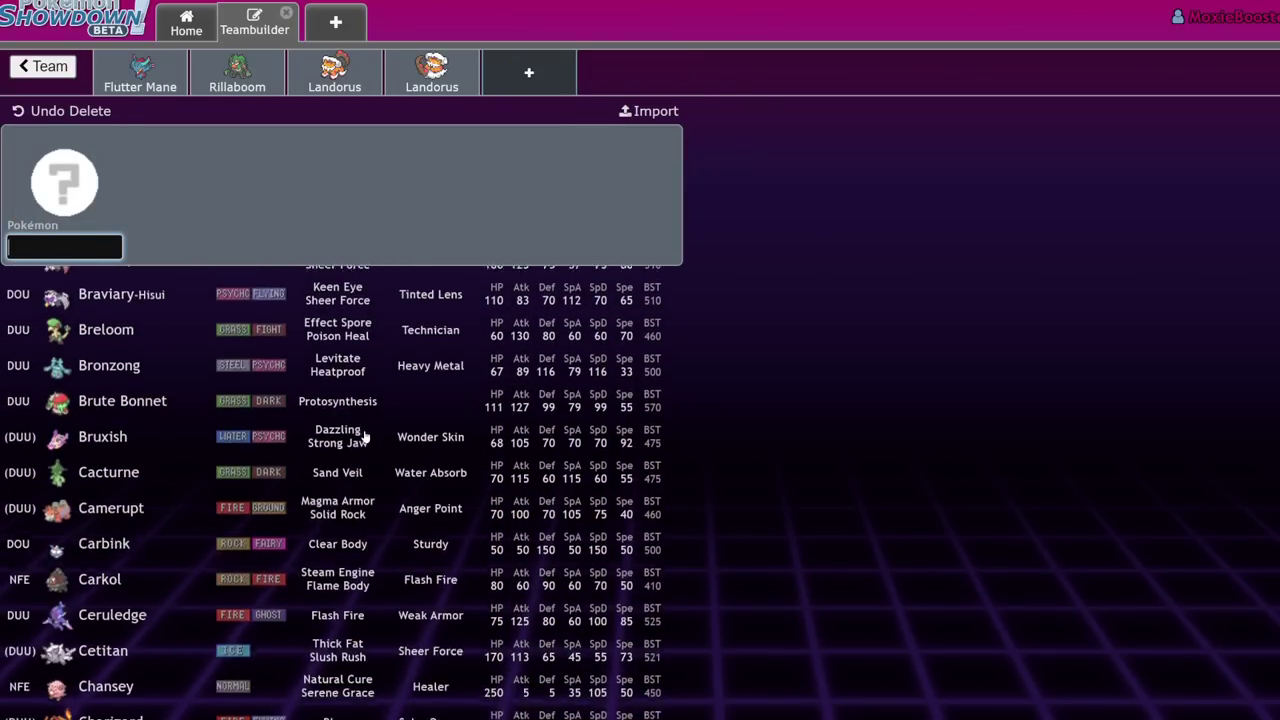
{"action": "type", "text": "defi"}
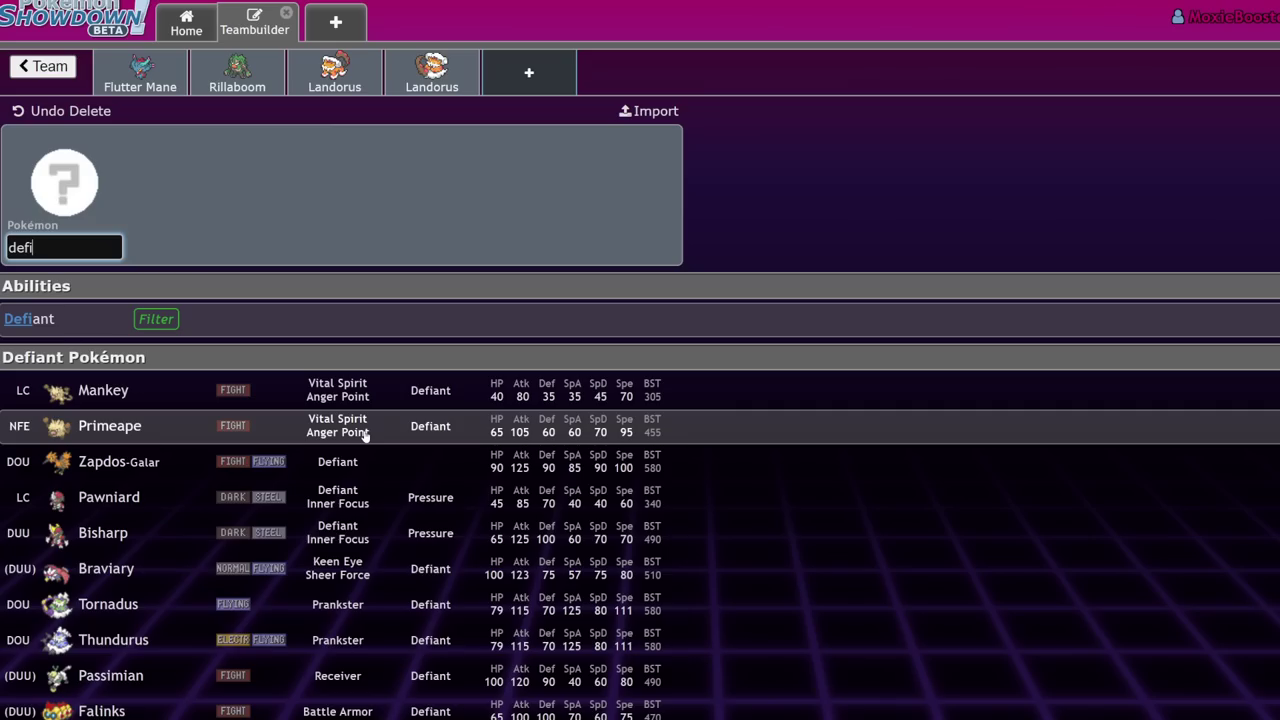
{"action": "left_click", "coordinate": [201, 322]}
{"action": "scroll", "coordinate": [201, 322], "scroll_direction": "down", "scroll_amount": 1}
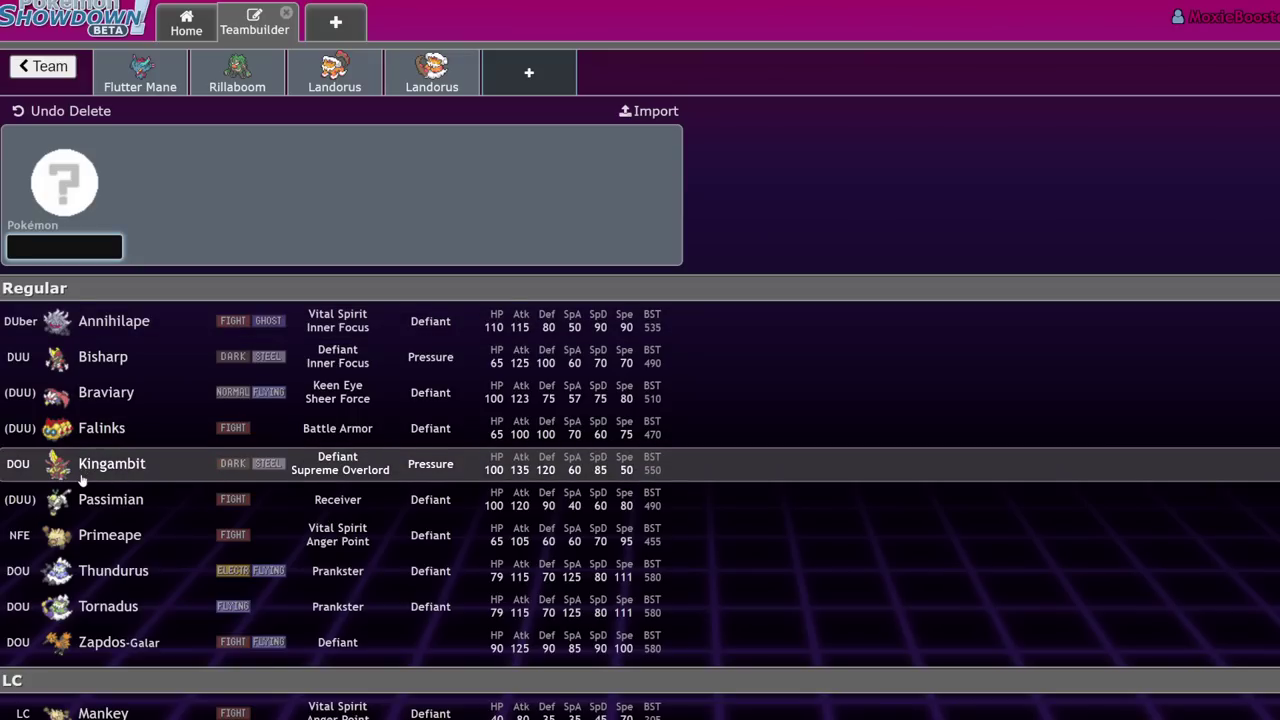
{"action": "scroll", "coordinate": [70, 458], "scroll_direction": "down", "scroll_amount": 1}
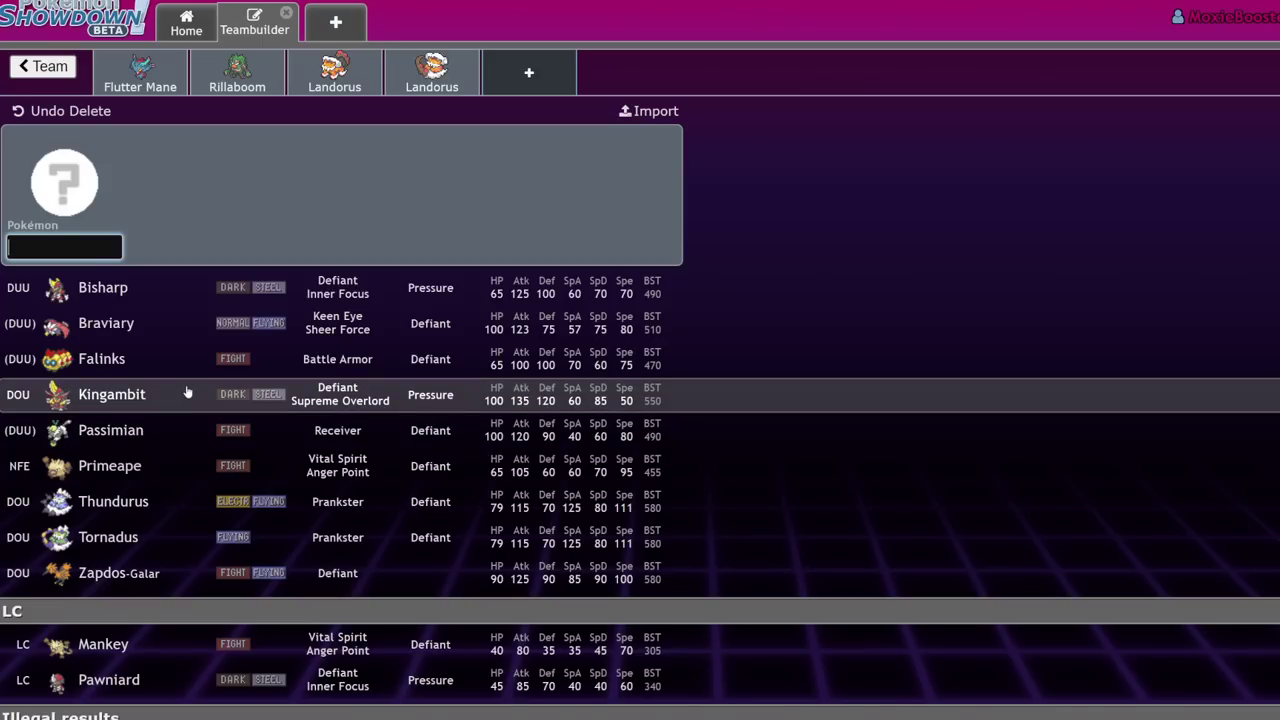
{"action": "left_click", "coordinate": [115, 501]}
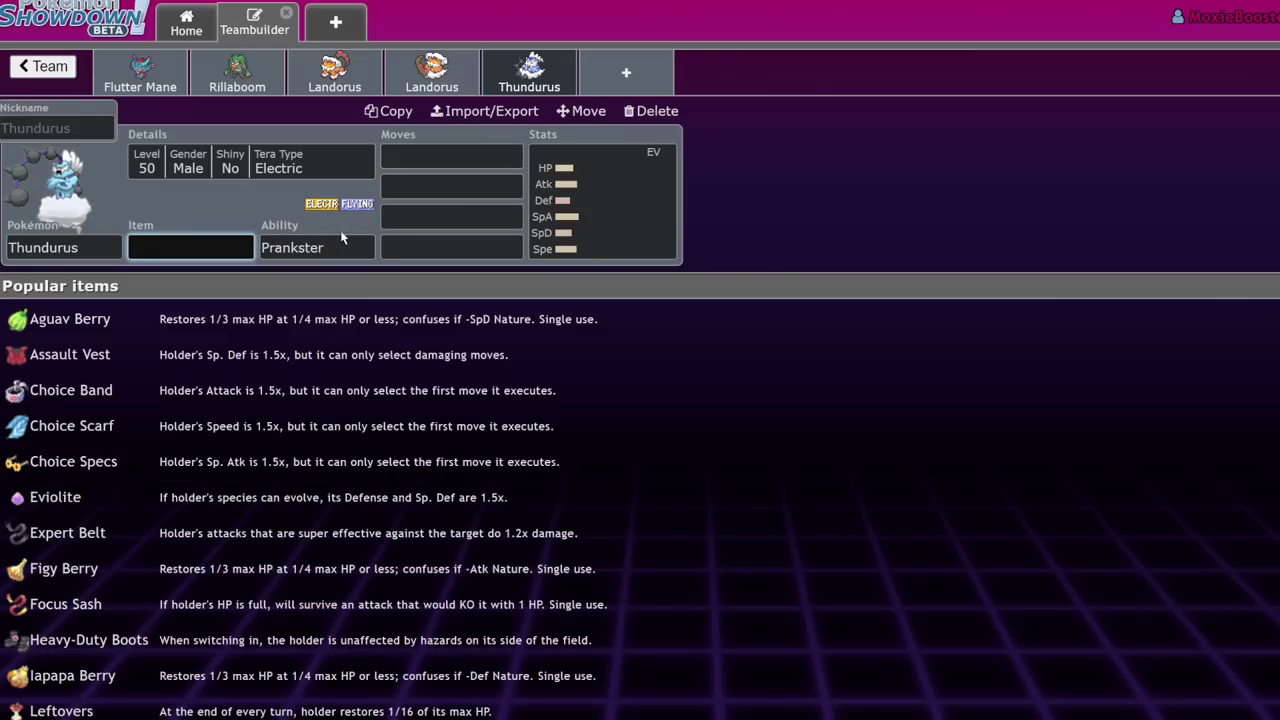
Set Thundurus's ability to Defiant
{"action": "left_click", "coordinate": [320, 247]}
{"action": "left_click", "coordinate": [181, 250]}
{"action": "left_click", "coordinate": [313, 248]}
{"action": "left_click", "coordinate": [196, 253]}
{"action": "left_click", "coordinate": [315, 248]}
{"action": "left_click", "coordinate": [186, 425]}
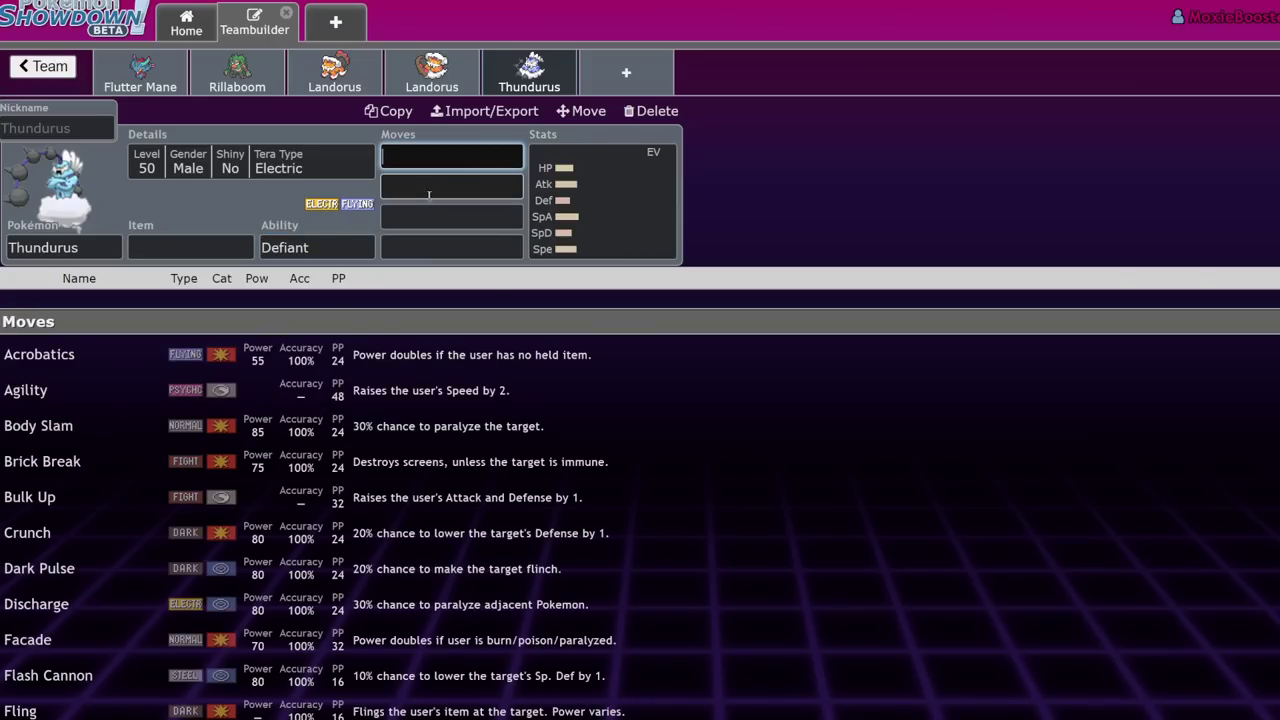
Give Thundurus Acrobatics as its first move
{"action": "type", "text": "ter"}
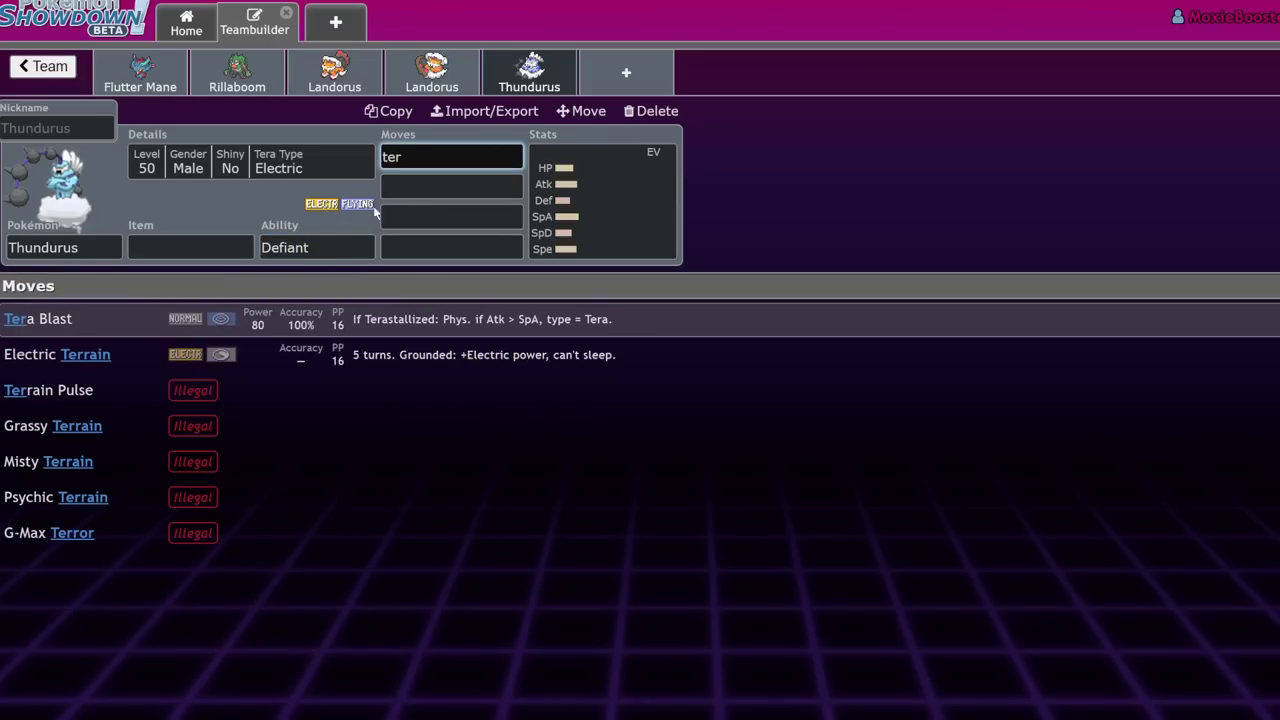
{"action": "key", "text": "ctrl+a"}
{"action": "type", "text": "acr"}
{"action": "key", "text": "Return"}
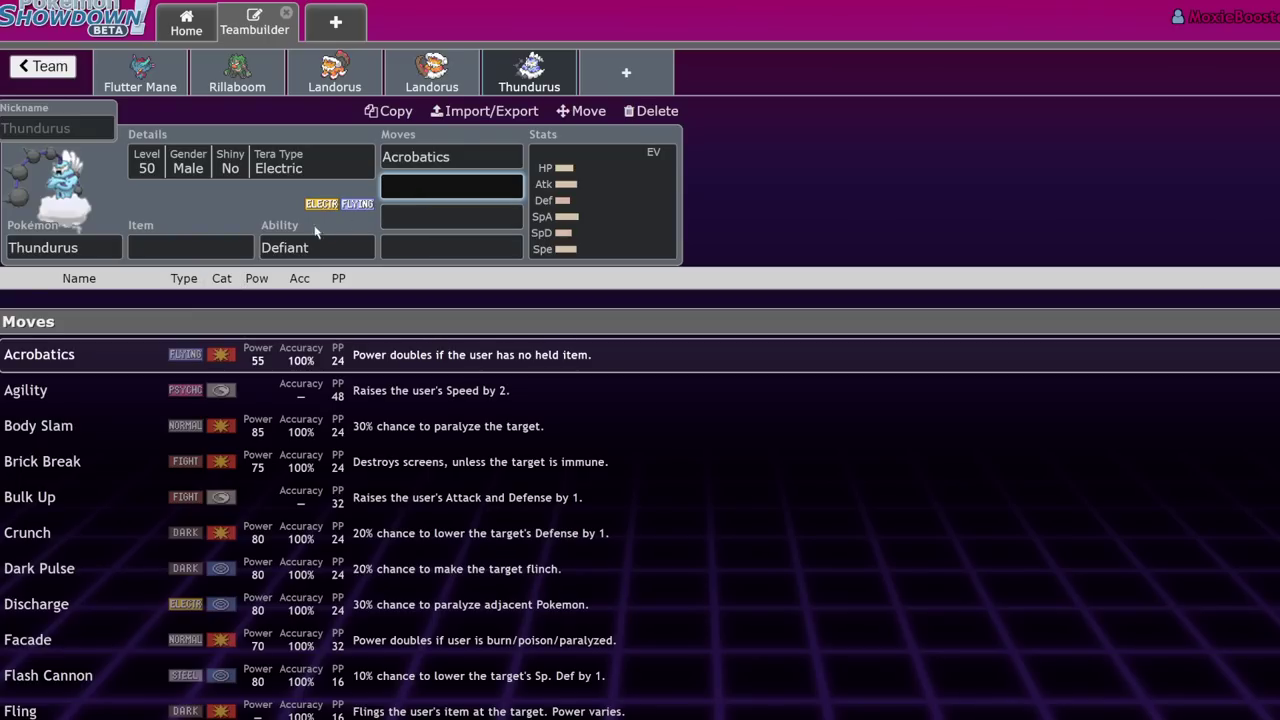
Check Thundurus's item options and base stats, and give it Wild Charge and Taunt as its second and third moves
{"action": "left_click", "coordinate": [203, 250]}
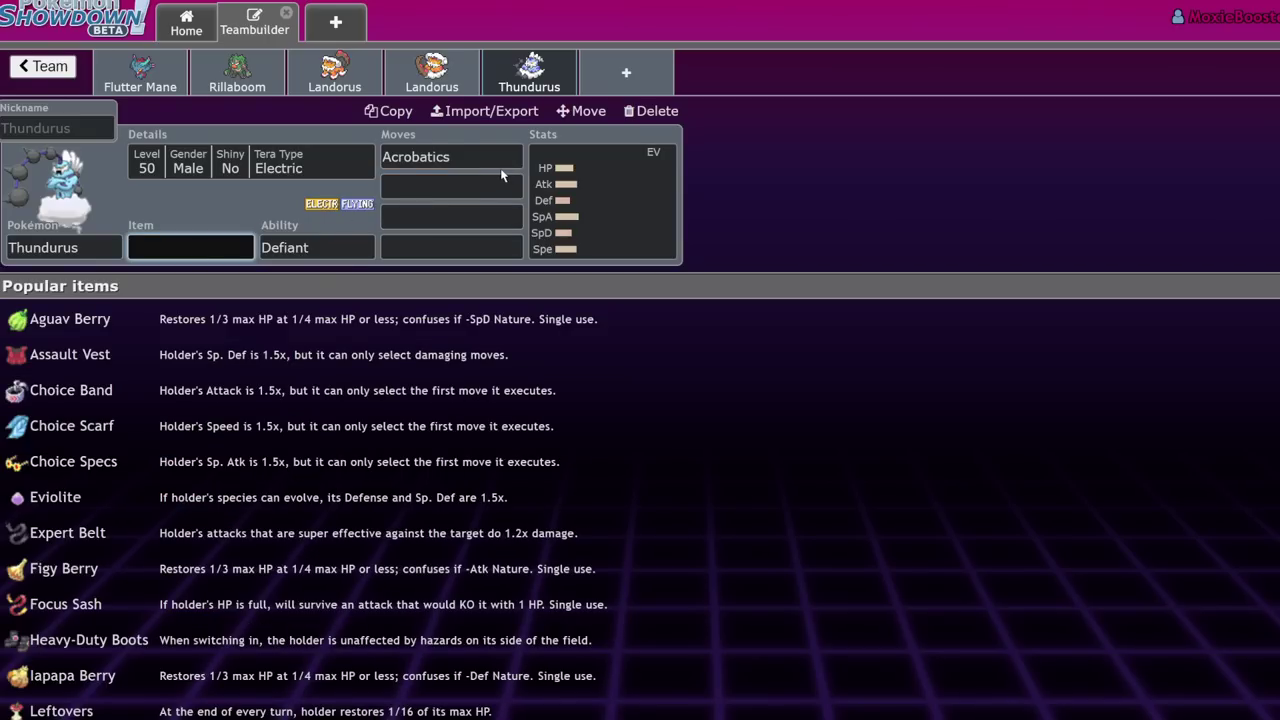
{"action": "left_click", "coordinate": [502, 184]}
{"action": "left_click", "coordinate": [184, 240]}
{"action": "left_click", "coordinate": [480, 158]}
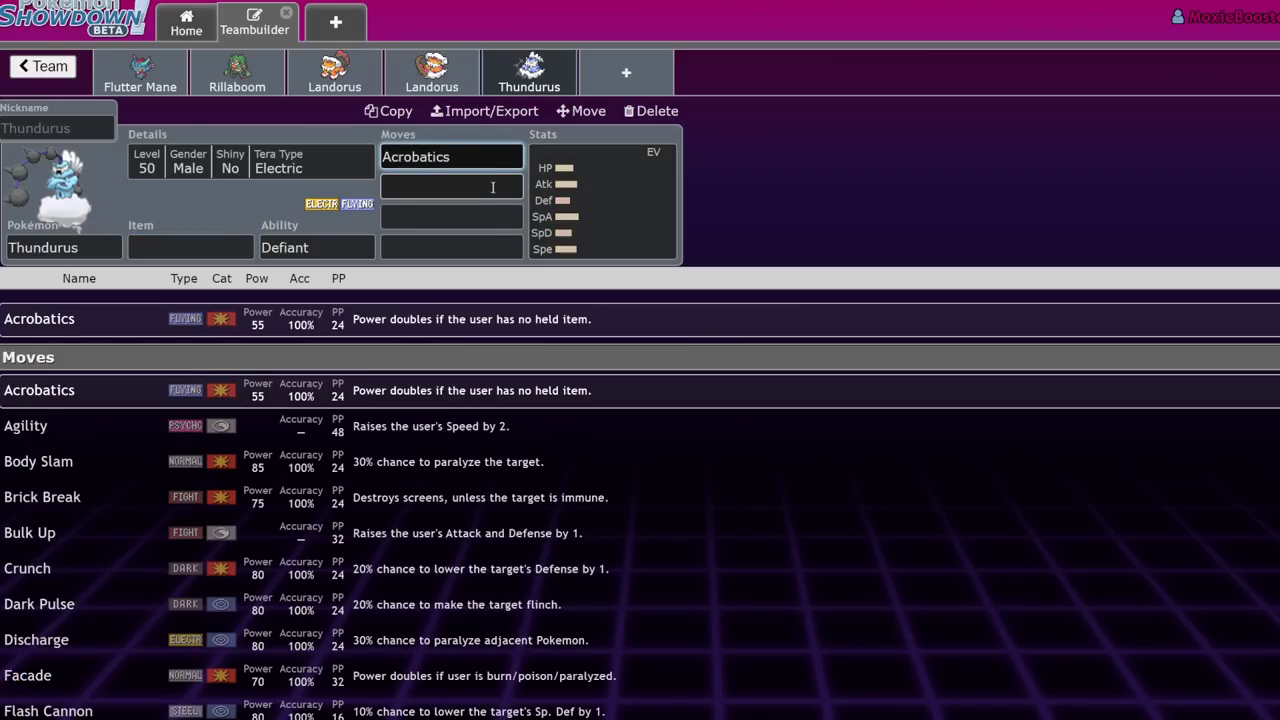
{"action": "left_click", "coordinate": [632, 240]}
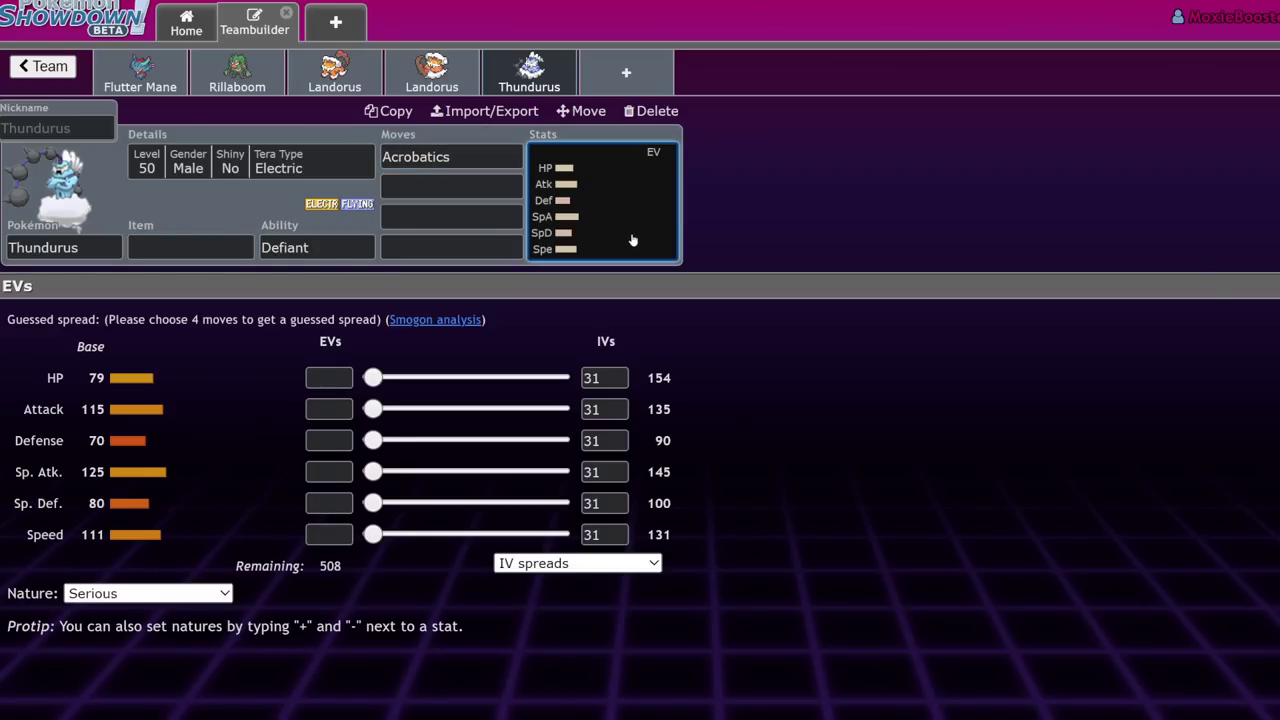
{"action": "left_click", "coordinate": [460, 190]}
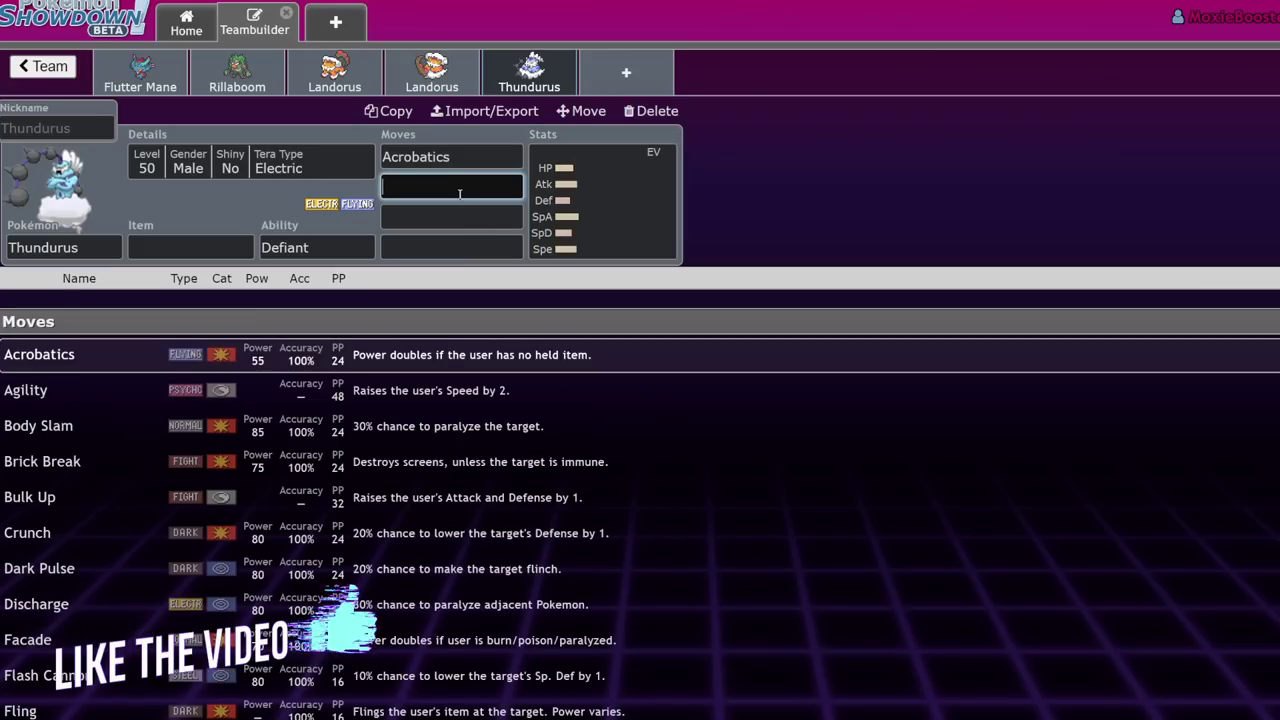
{"action": "type", "text": "wild"}
{"action": "key", "text": "Down"}
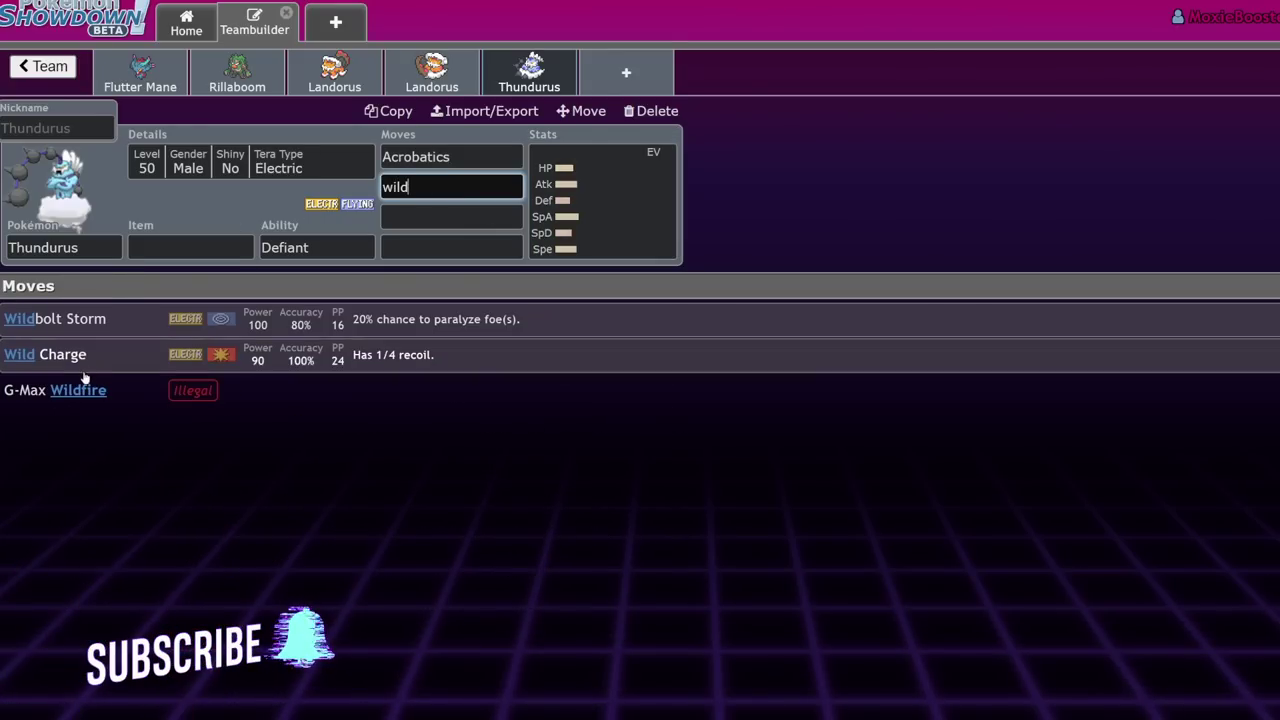
{"action": "key", "text": "Return"}
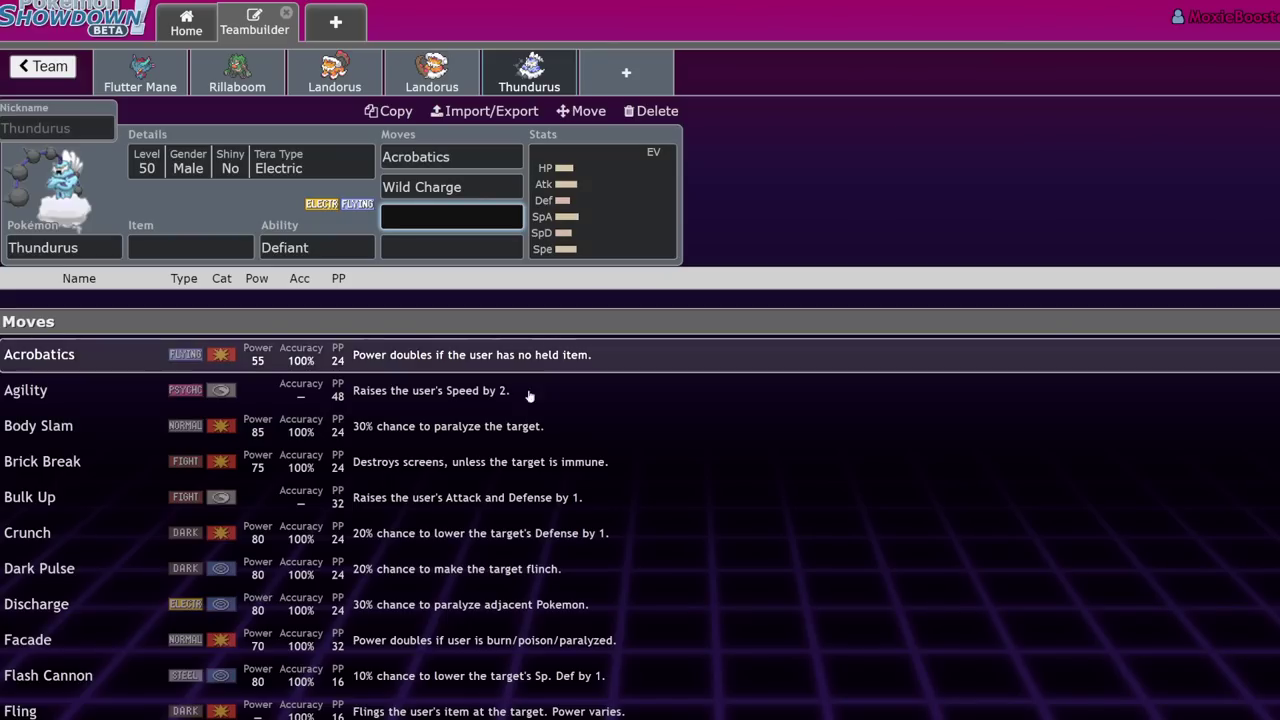
{"action": "type", "text": "taunt"}
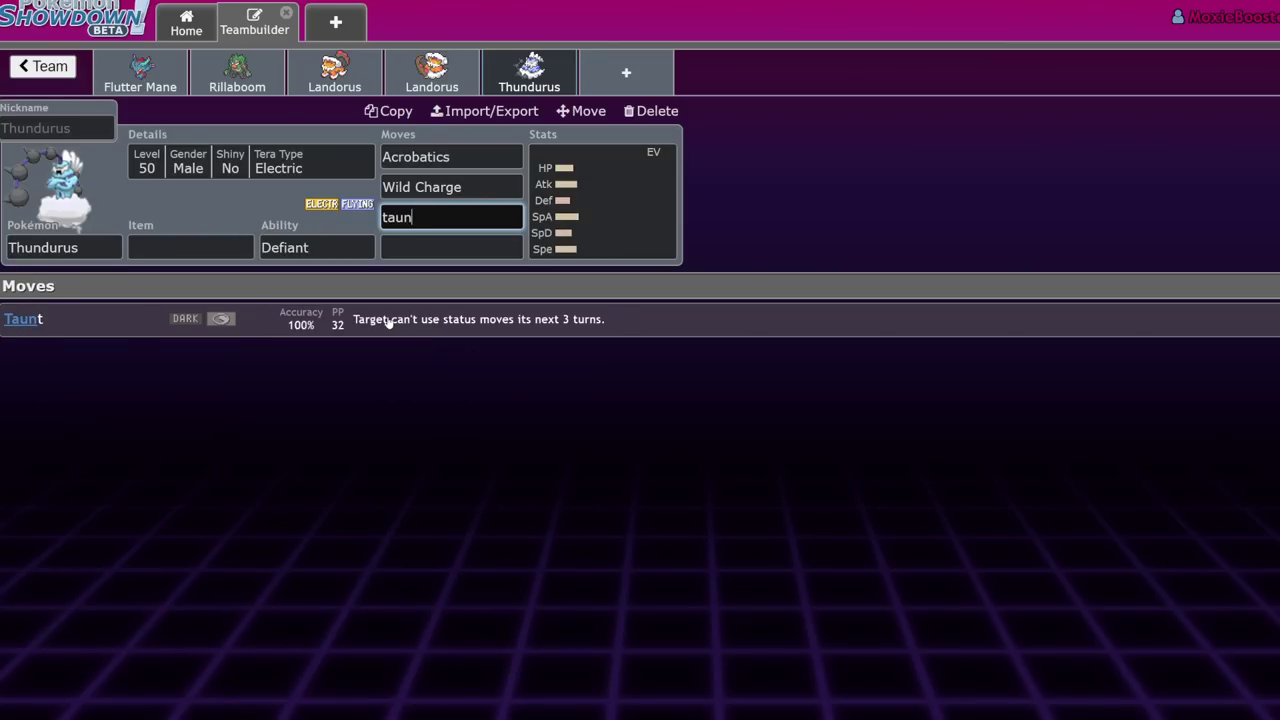
{"action": "key", "text": "Return"}
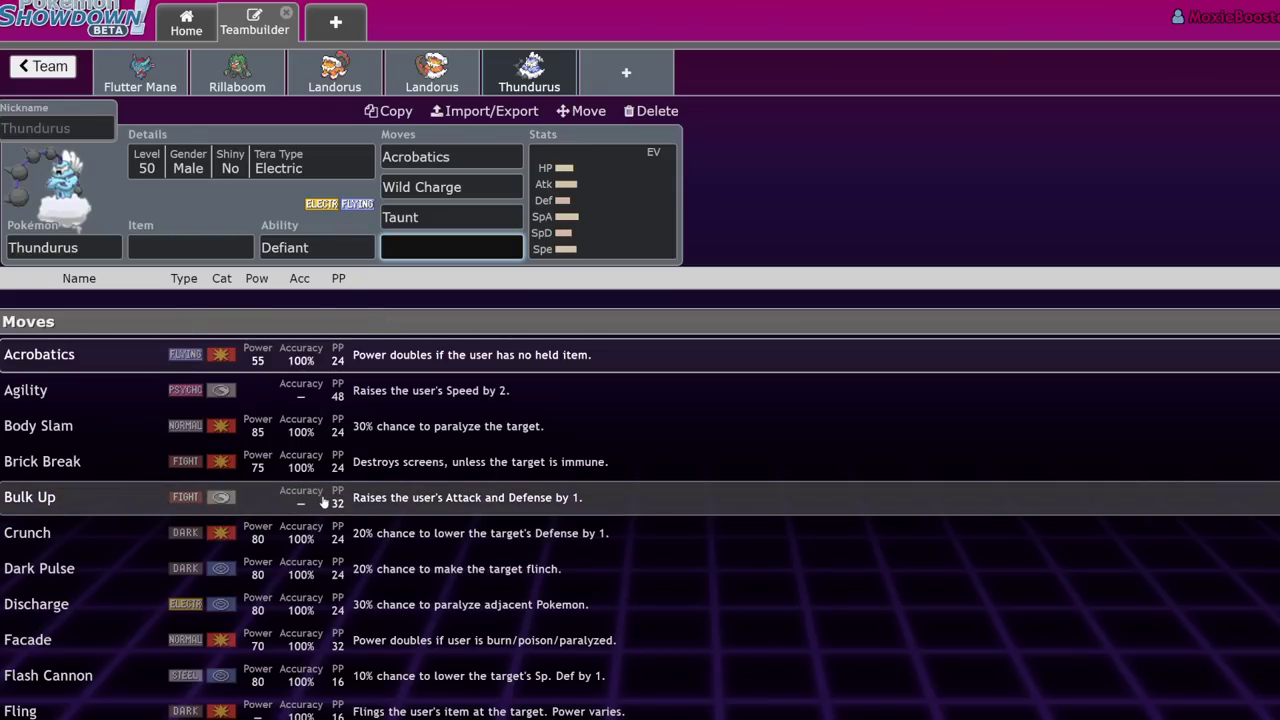
Review Thundurus's species entry, base stats and remaining move options, and reopen Rillaboom's set
{"action": "left_click", "coordinate": [70, 247]}
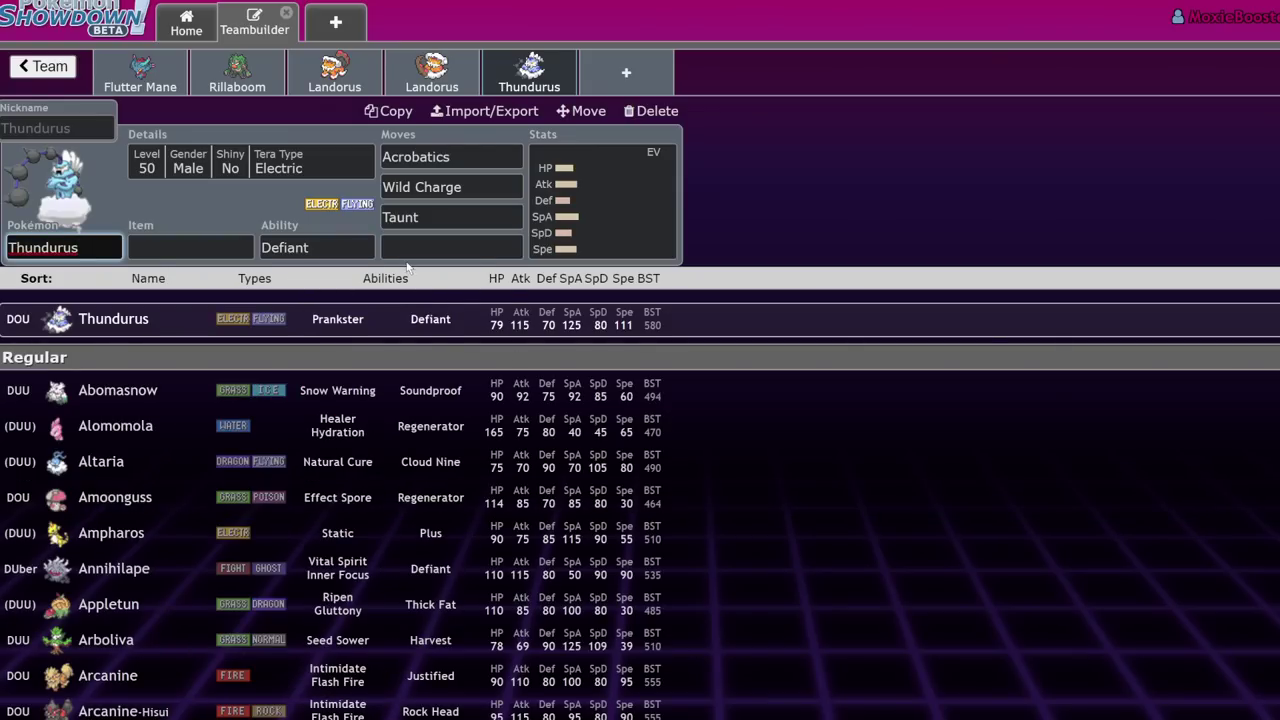
{"action": "left_click", "coordinate": [400, 245]}
{"action": "left_click", "coordinate": [630, 240]}
{"action": "left_click", "coordinate": [450, 247]}
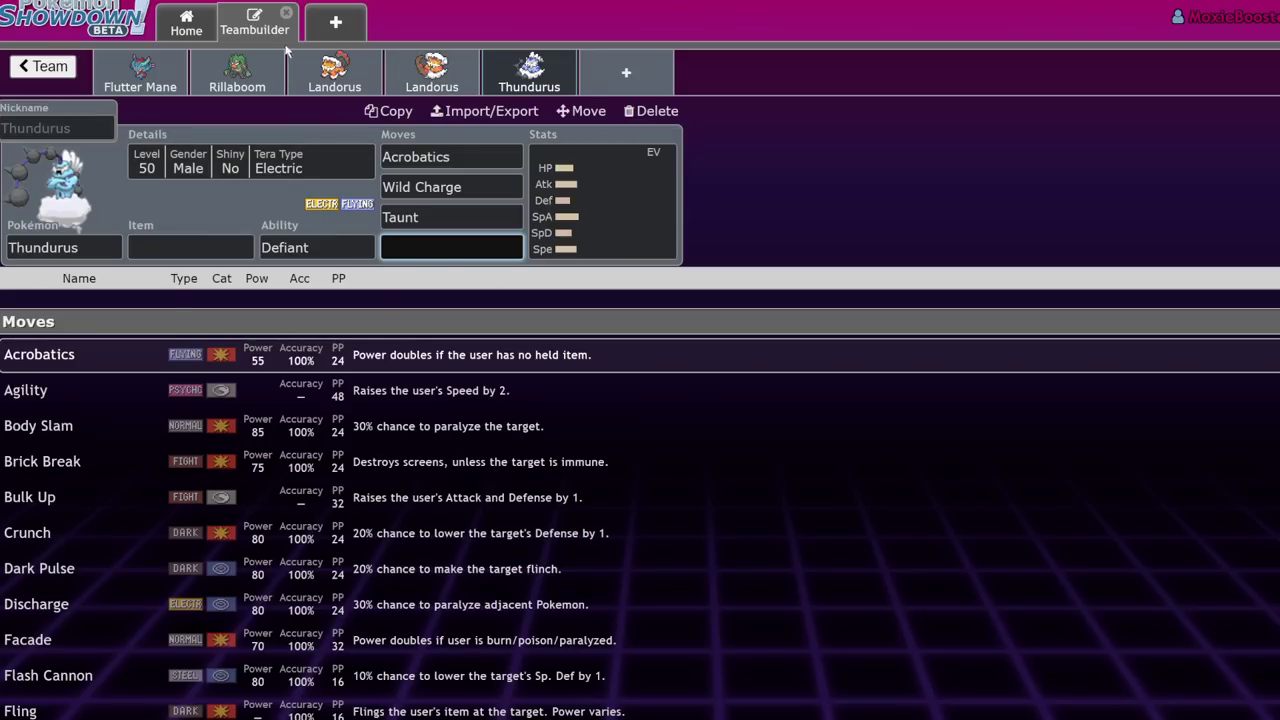
{"action": "left_click", "coordinate": [237, 78]}
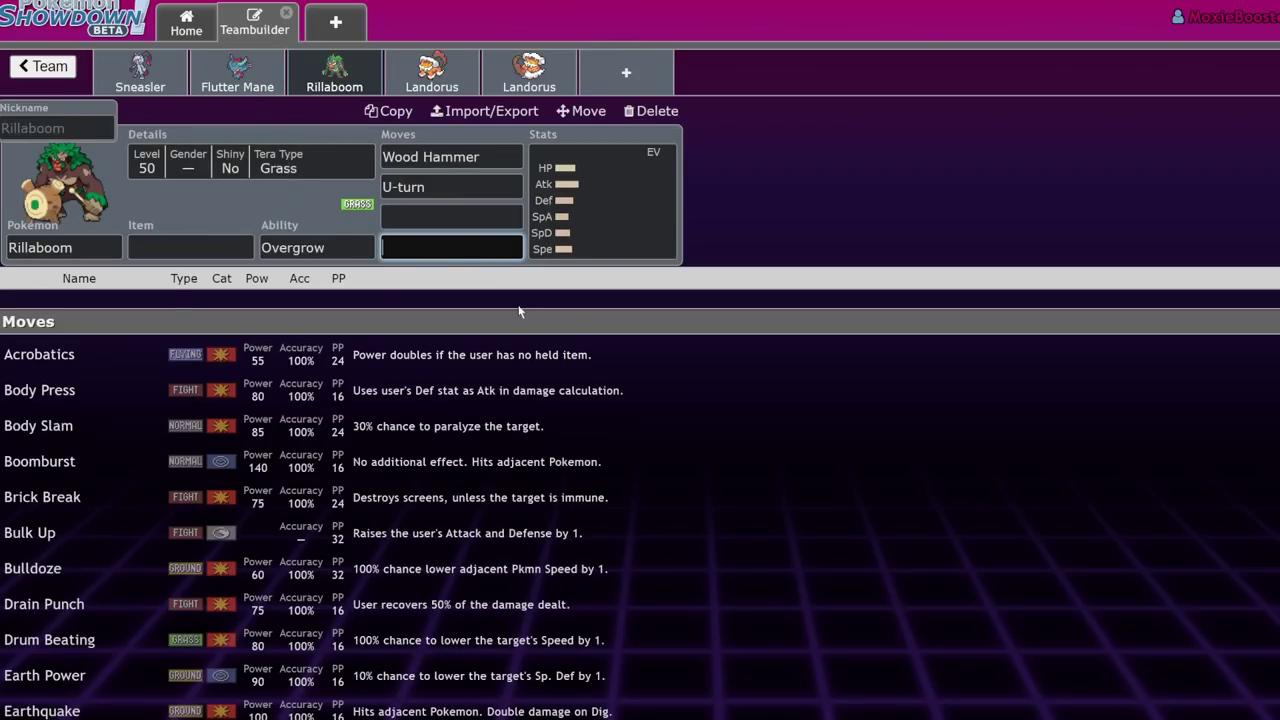
Filter the available Pokémon by the move Infernal Parade and add Typhlosion-Hisui to the team in a new slot
{"action": "left_click", "coordinate": [628, 74]}
{"action": "scroll", "coordinate": [400, 566], "scroll_direction": "down", "scroll_amount": 20}
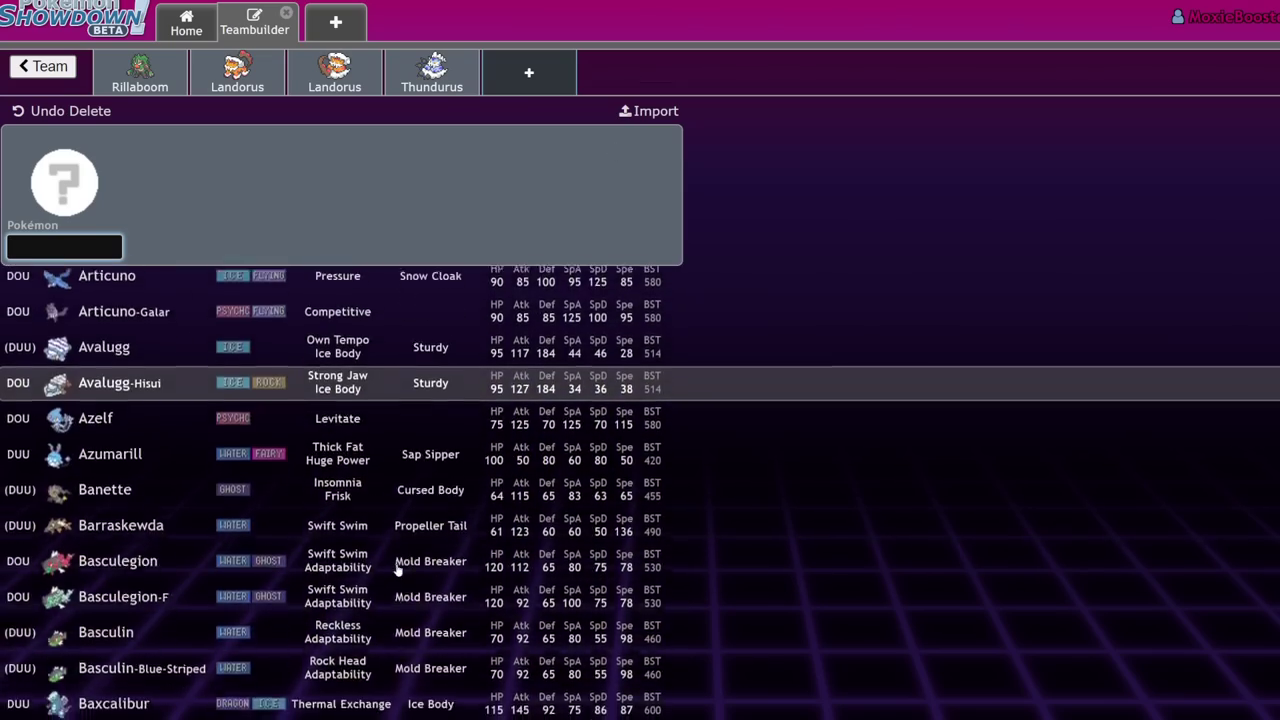
{"action": "scroll", "coordinate": [397, 570], "scroll_direction": "down", "scroll_amount": 20}
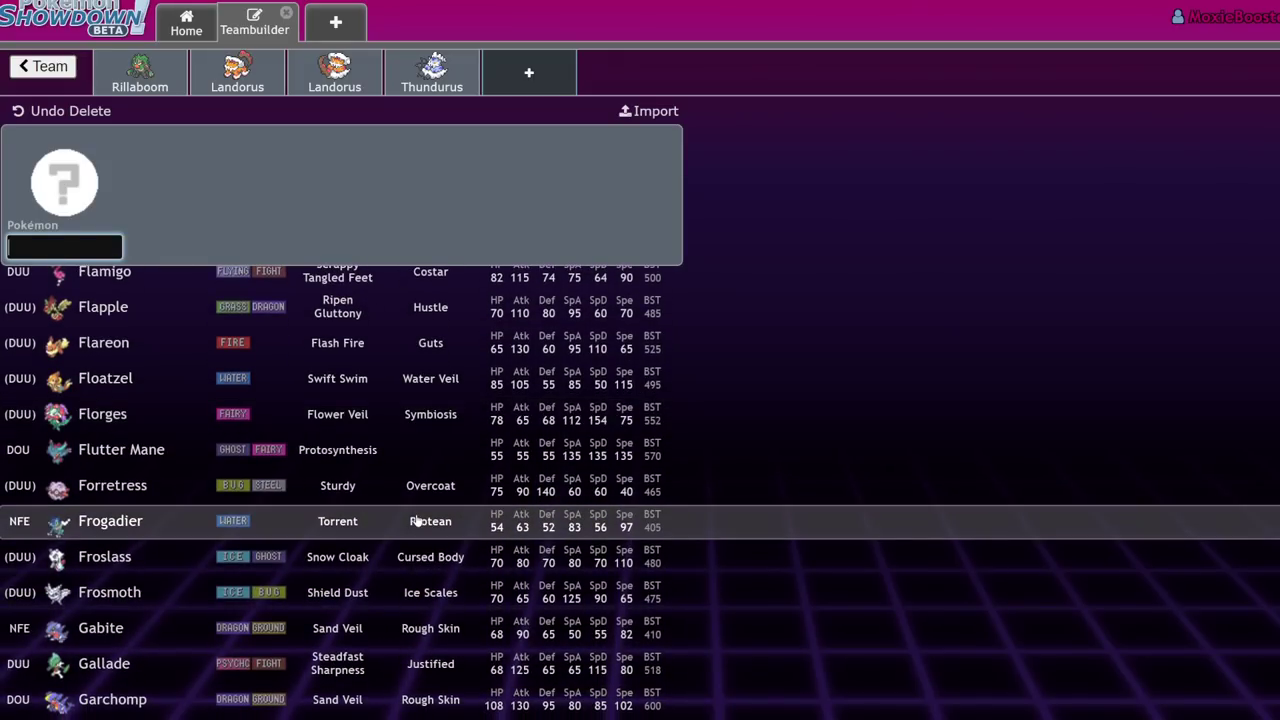
{"action": "type", "text": "inf"}
{"action": "left_click", "coordinate": [123, 399]}
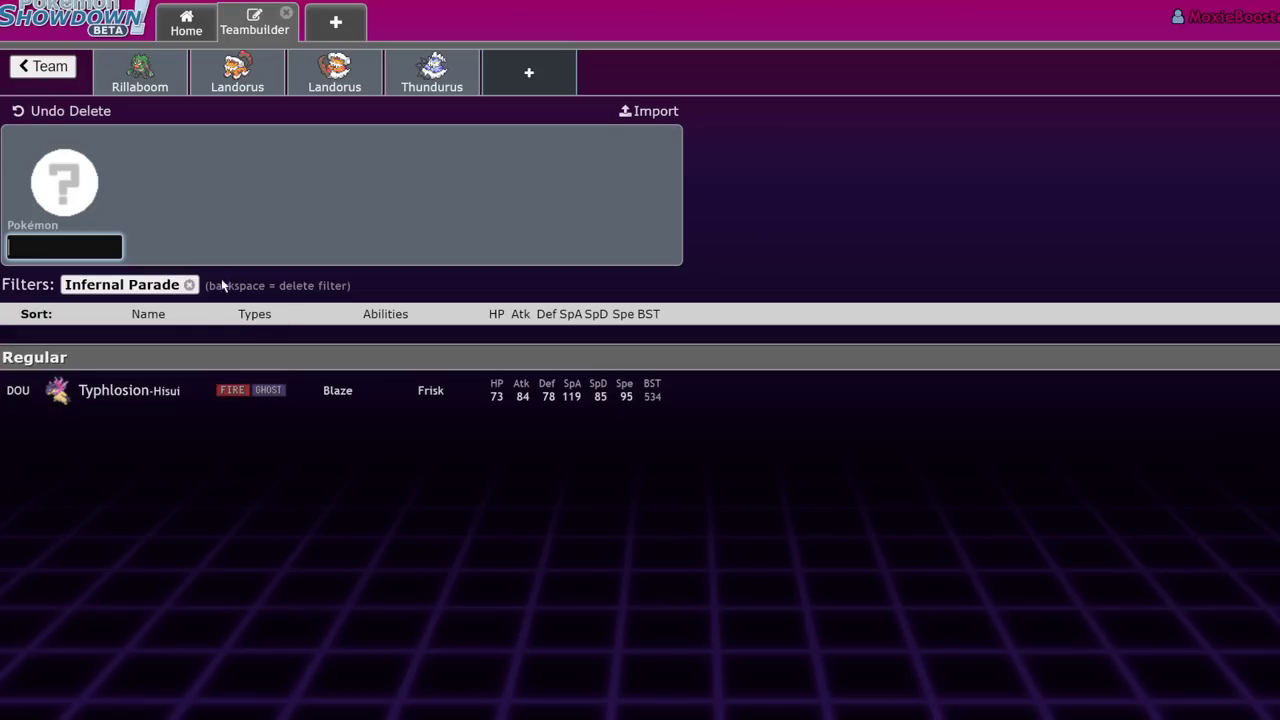
{"action": "left_click", "coordinate": [130, 390]}
Check Typhlosion-Hisui's base stats and look up Infernal Parade among its available moves
{"action": "left_click", "coordinate": [600, 200]}
{"action": "left_click", "coordinate": [423, 160]}
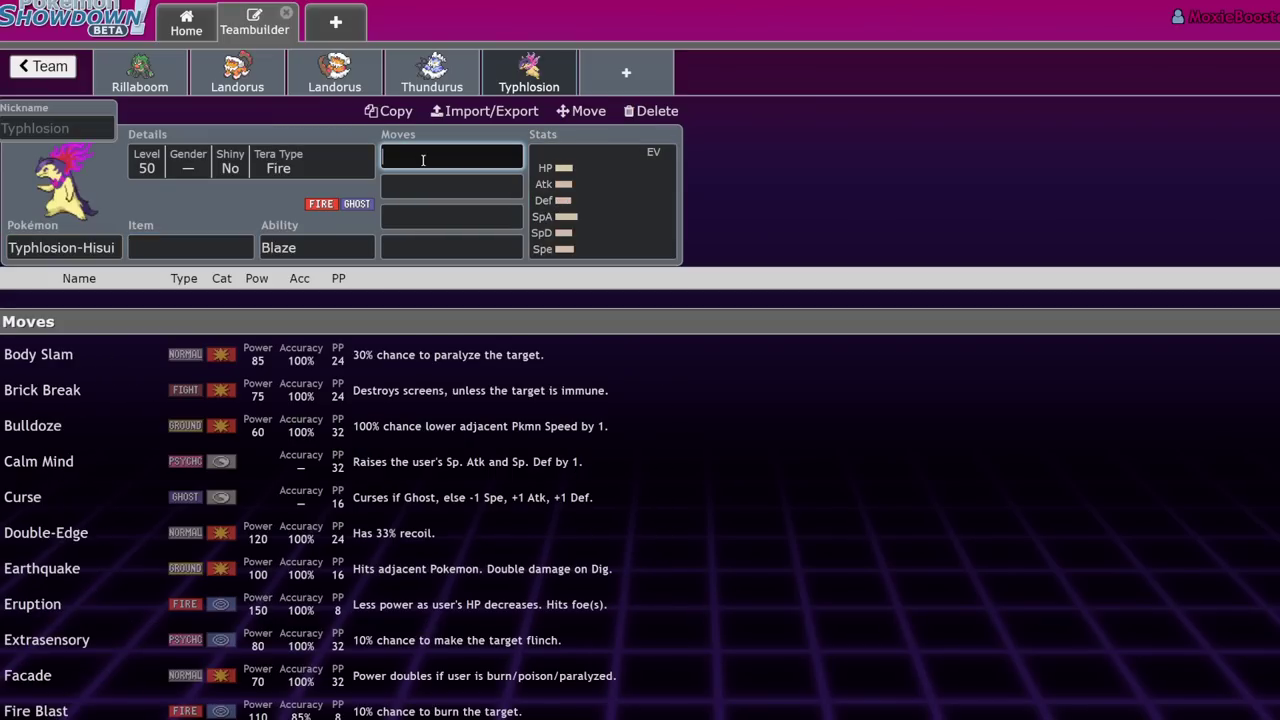
{"action": "type", "text": "inf"}
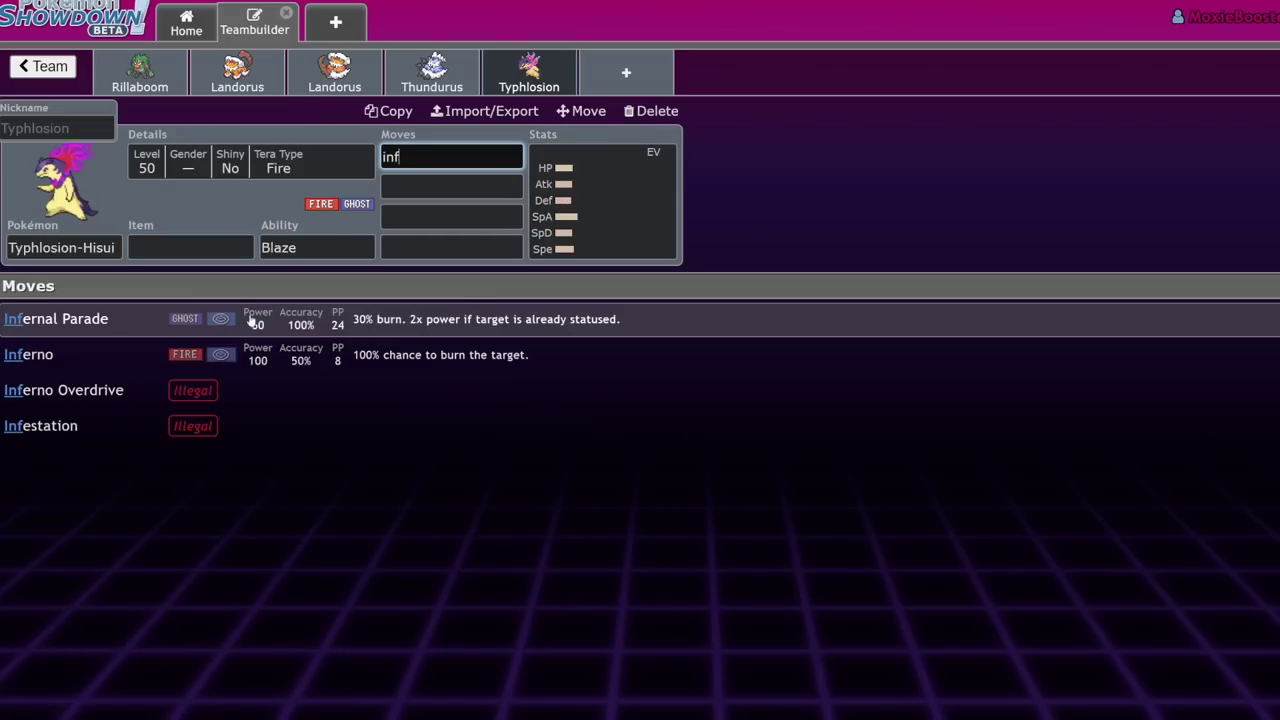
{"action": "left_click", "coordinate": [611, 209]}
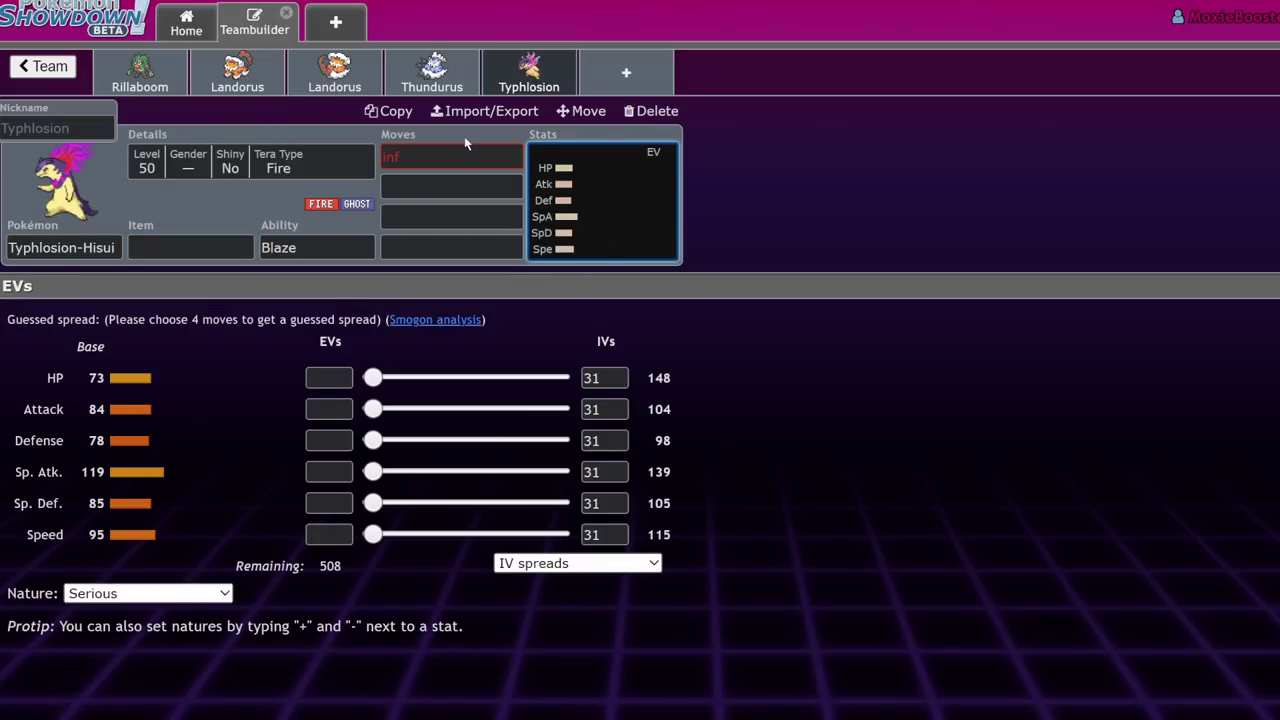
{"action": "left_click", "coordinate": [445, 155]}
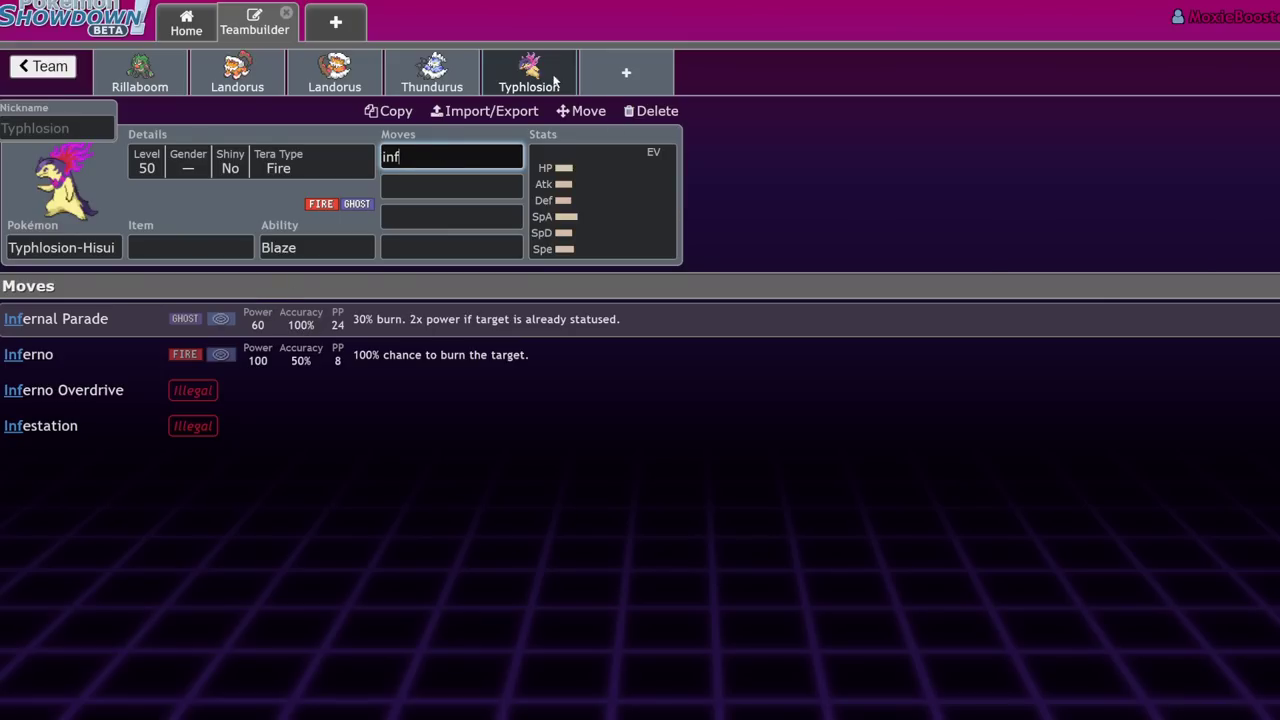
Return to the team overview and open the stat spread of the Focus Sash Sneasler
{"action": "left_click", "coordinate": [42, 68]}
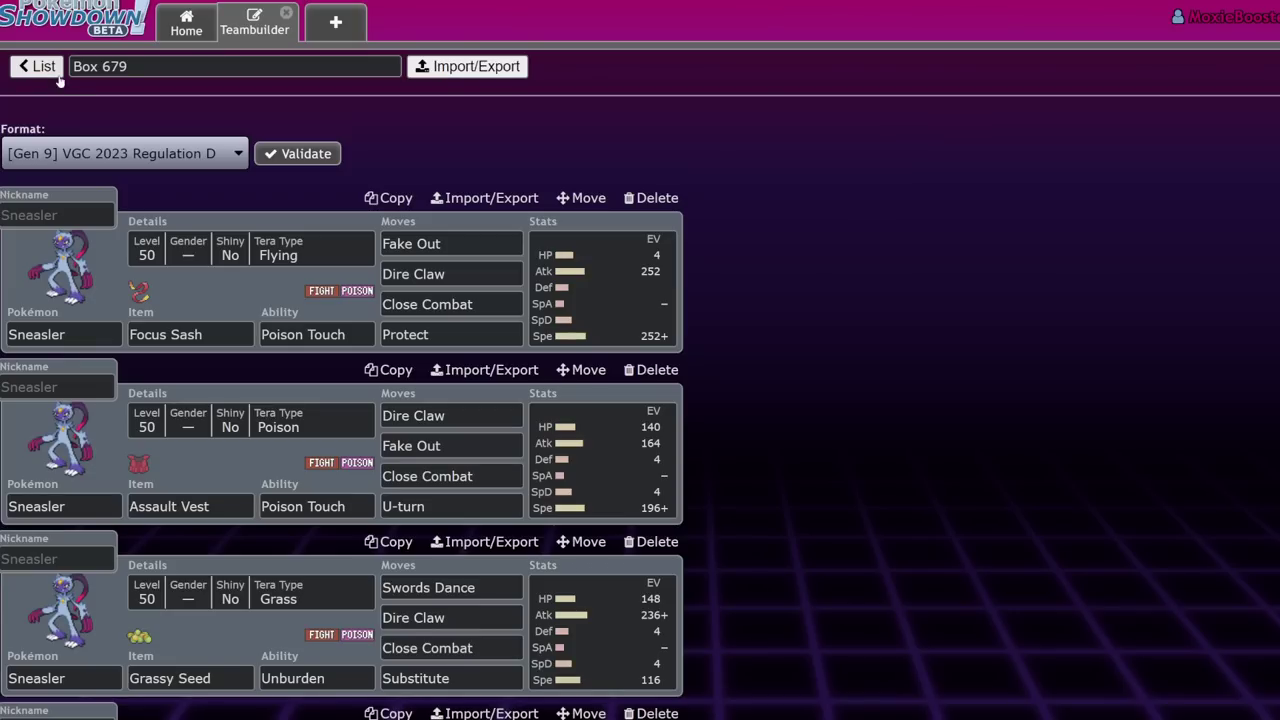
{"action": "left_click", "coordinate": [609, 326]}
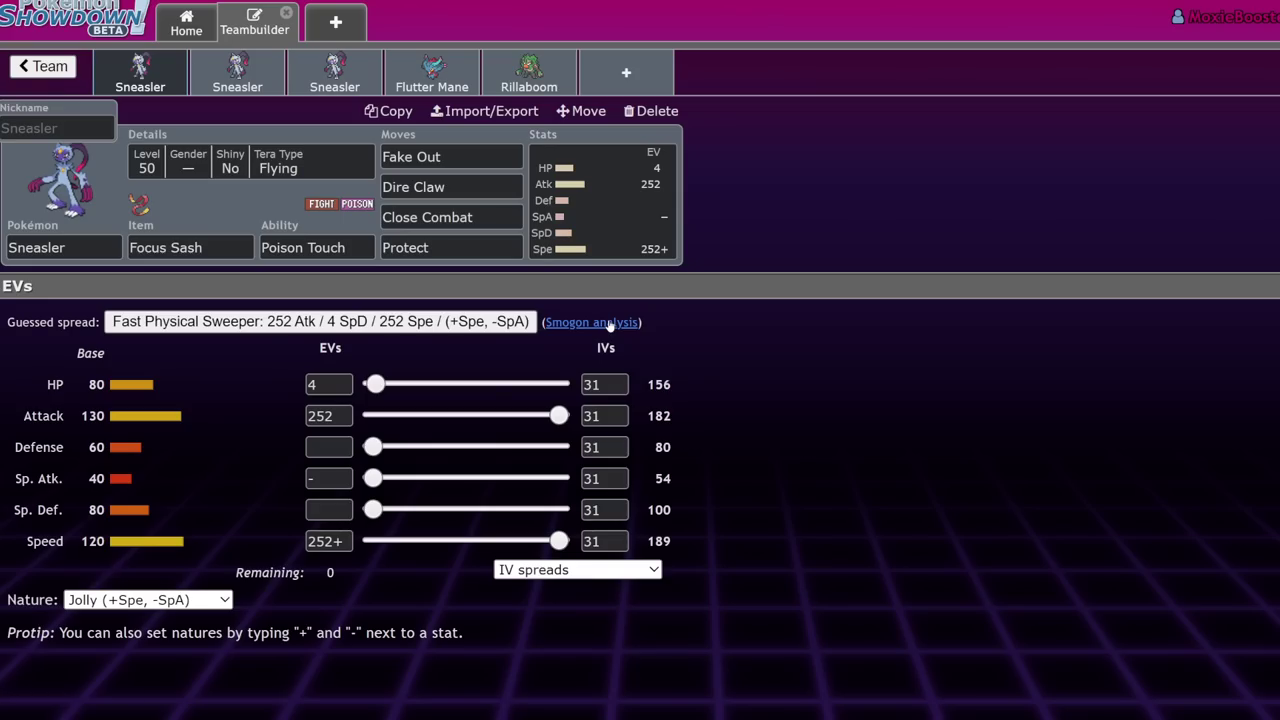